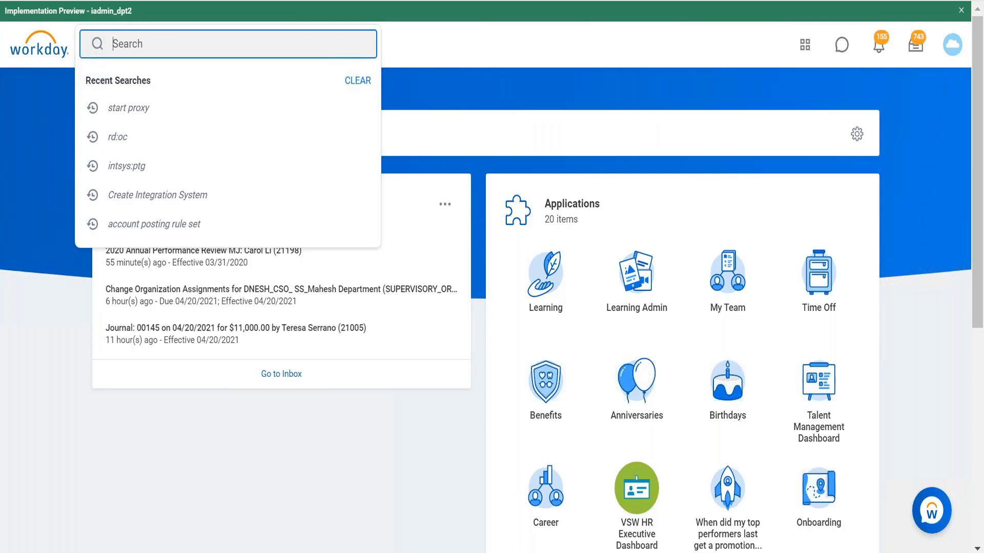
Step: Switch to Notepad++ and add the line "Substring text 12345costcentername" below the existing date notes, leaving one blank line
{"action": "left_click", "coordinate": [274, 552]}
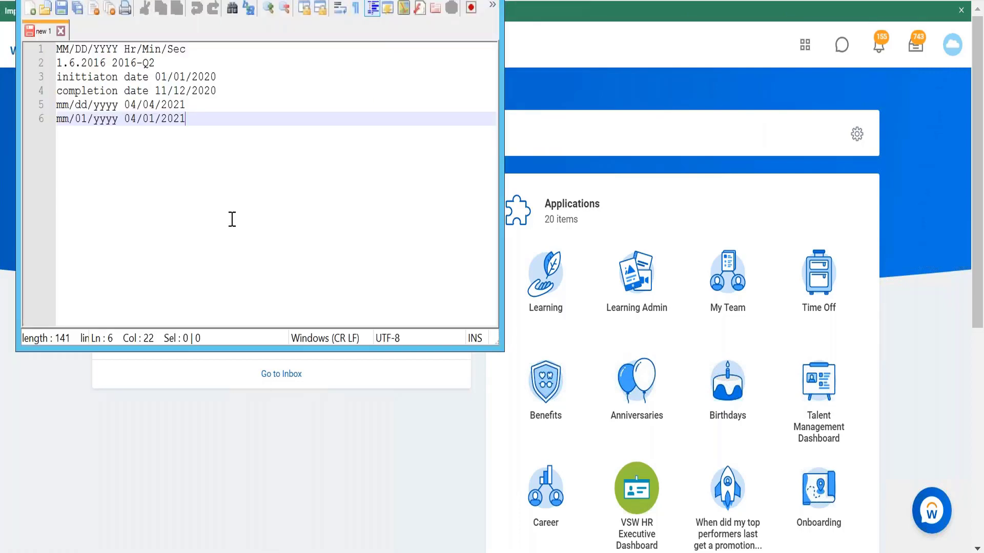
{"action": "key", "text": "Return"}
{"action": "key", "text": "Return"}
{"action": "type", "text": "Su"}
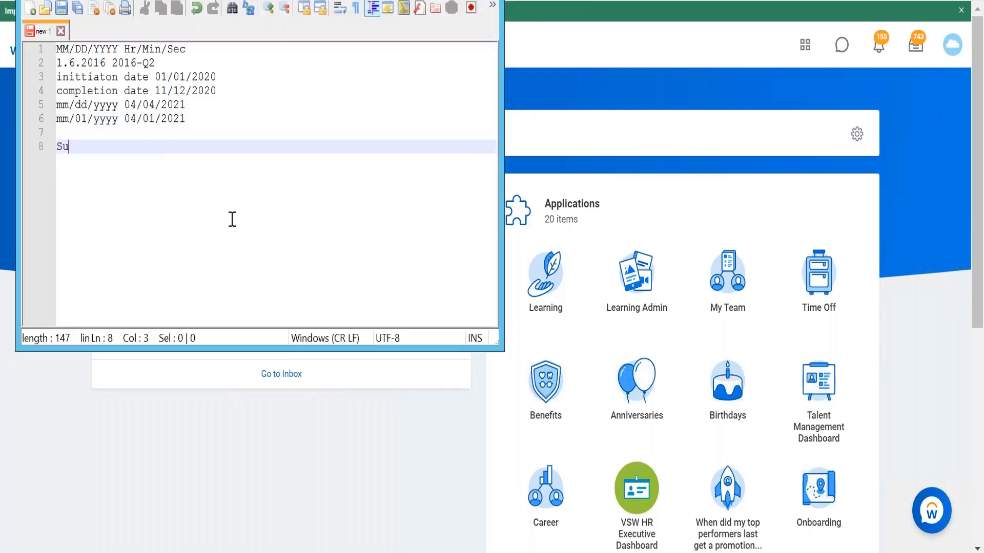
{"action": "type", "text": "bstring text"}
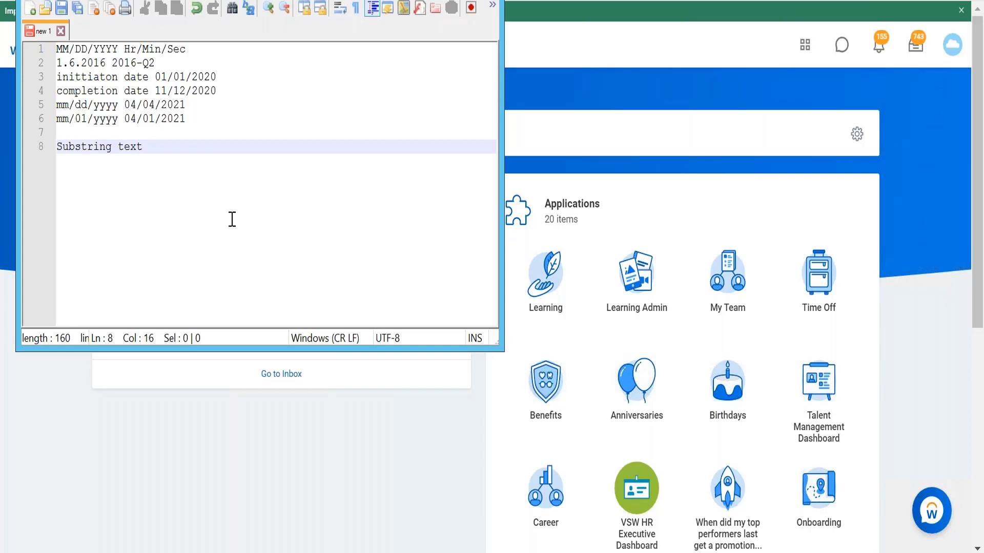
{"action": "type", "text": "12345costcentern"}
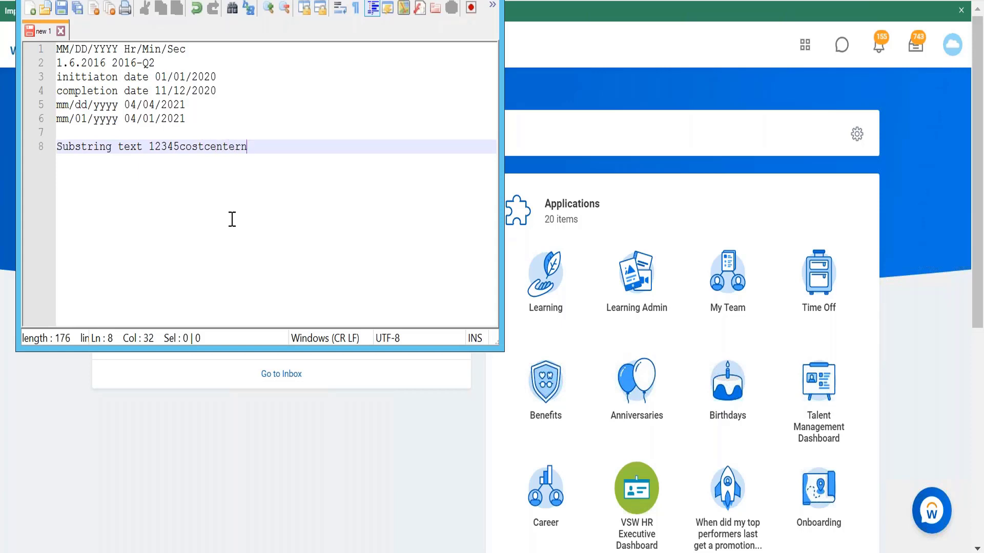
{"action": "type", "text": "ame"}
Step: Highlight the "costcentername" portion of the sample text to mark the part to extract
{"action": "left_click_drag", "start_coordinate": [174, 149], "coordinate": [204, 153]}
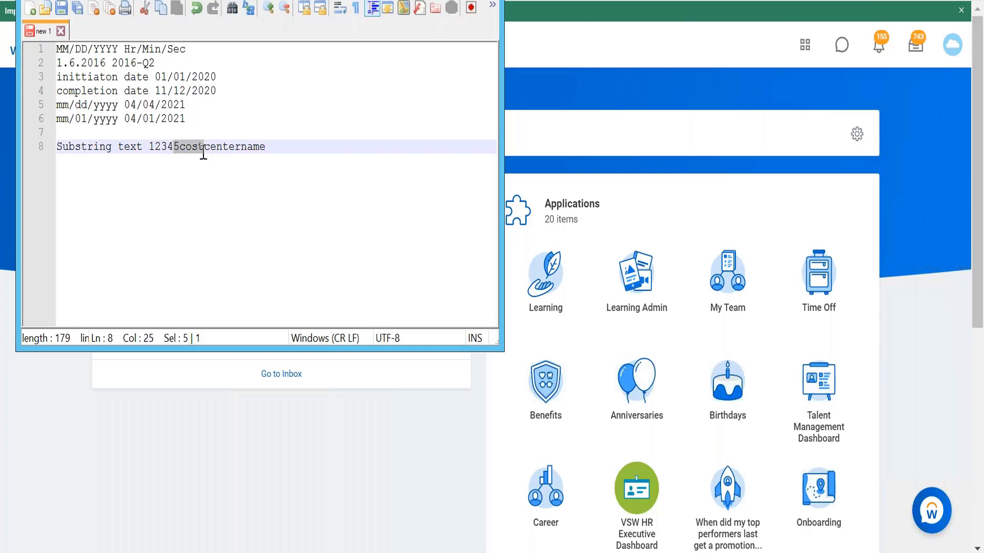
{"action": "left_click", "coordinate": [281, 148]}
{"action": "left_click_drag", "start_coordinate": [275, 147], "coordinate": [179, 148]}
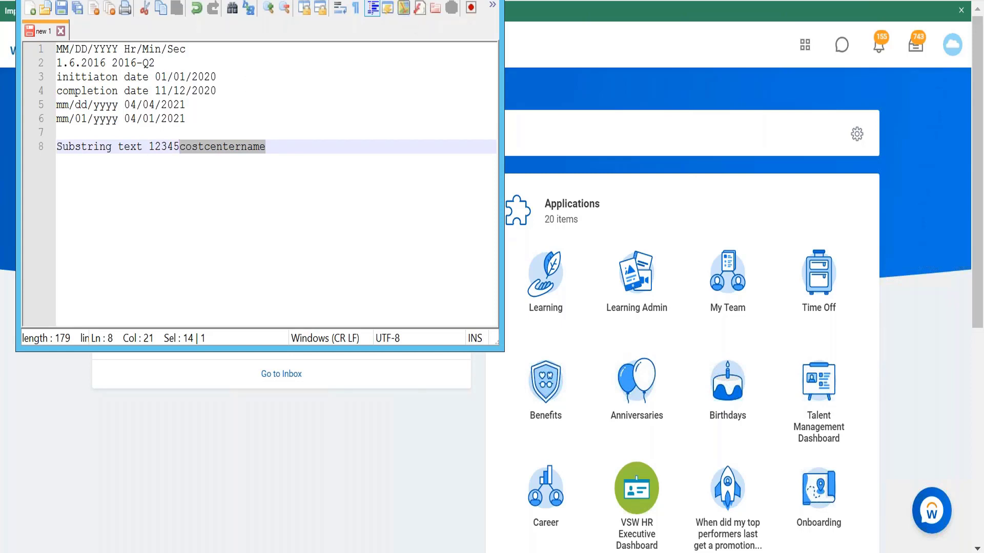
Step: Switch to Workday, search for "create calc" and open the Create Calculated Field task
{"action": "left_click", "coordinate": [433, 0]}
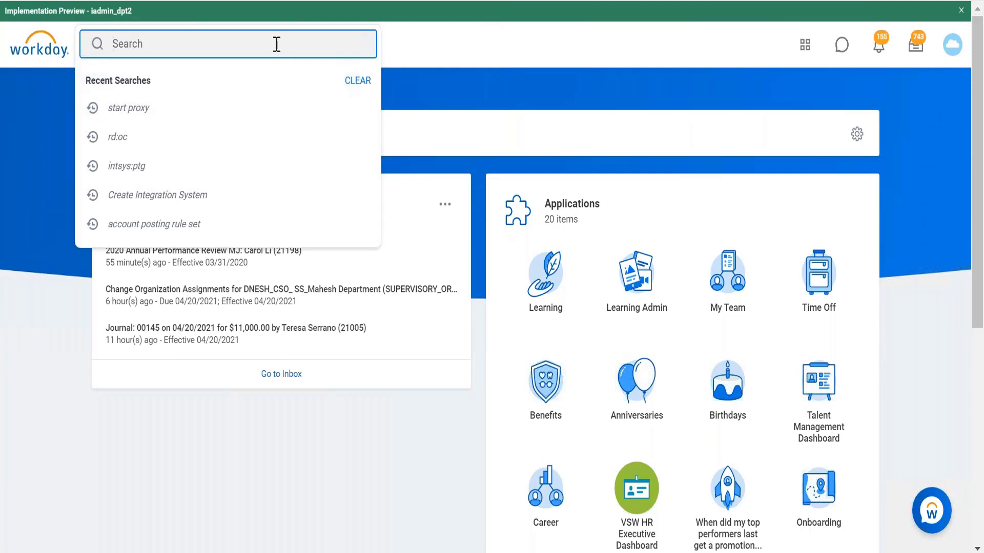
{"action": "type", "text": "create calc"}
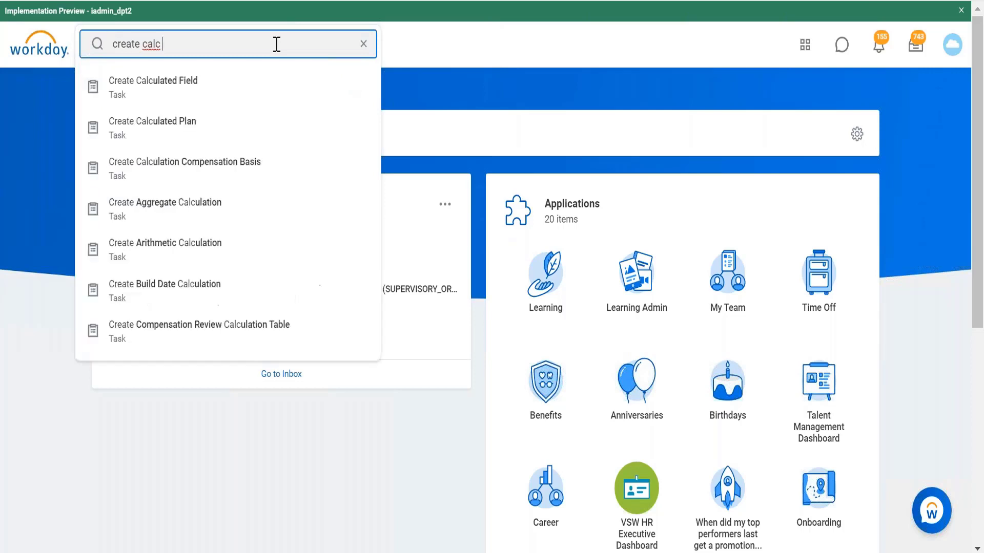
{"action": "left_click", "coordinate": [200, 92]}
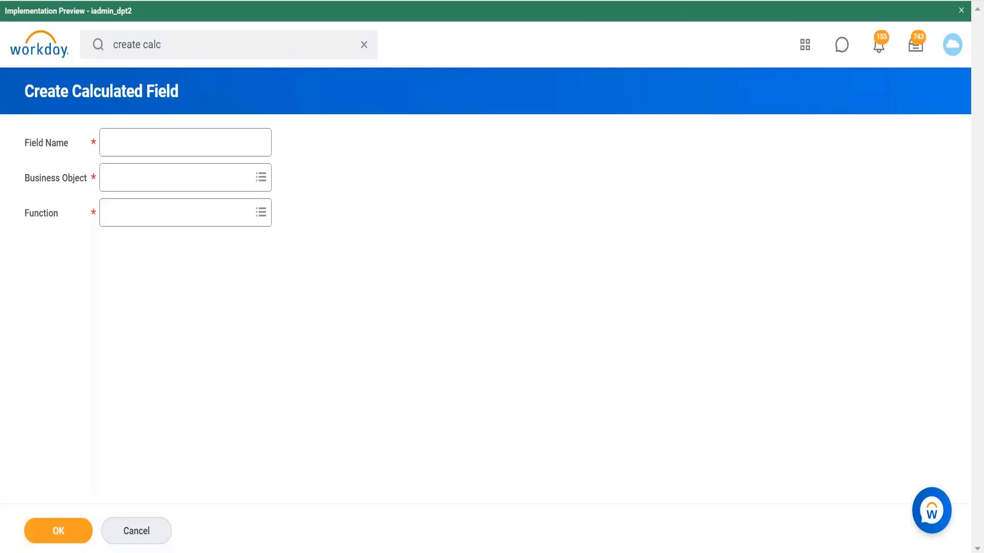
Step: Name the calculated field "CF Cost center name Substring text"
{"action": "left_click", "coordinate": [198, 140]}
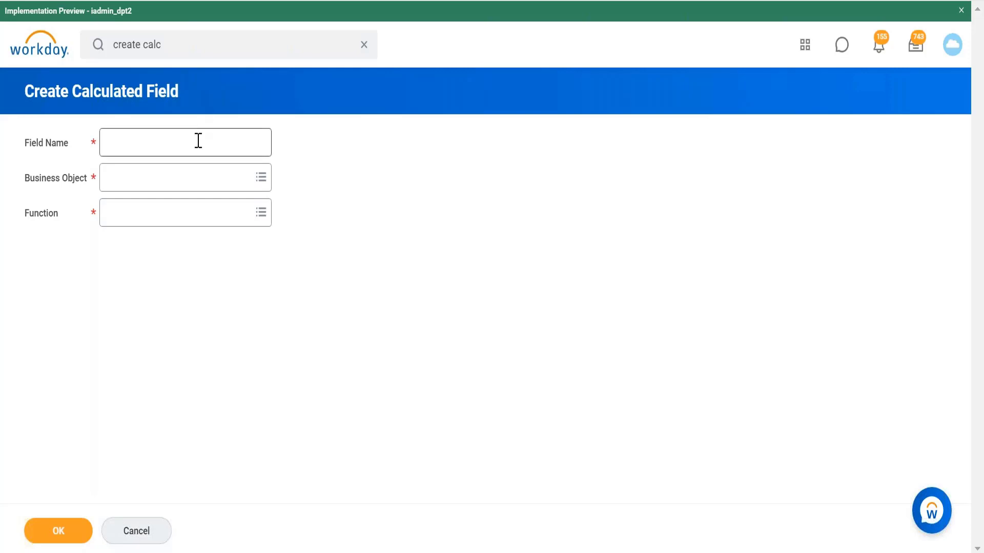
{"action": "left_click", "coordinate": [293, 552]}
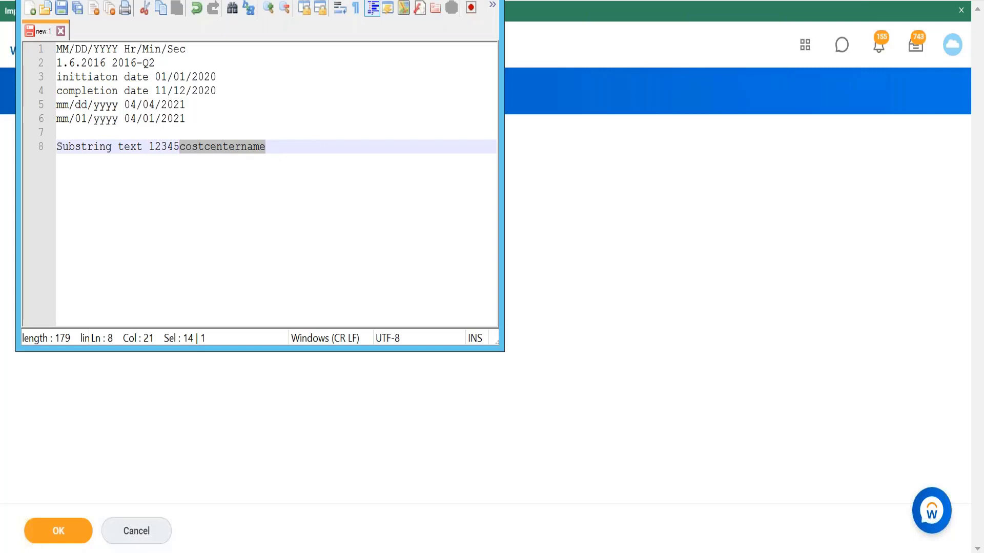
{"action": "key", "text": "alt+Tab"}
{"action": "left_click", "coordinate": [232, 148]}
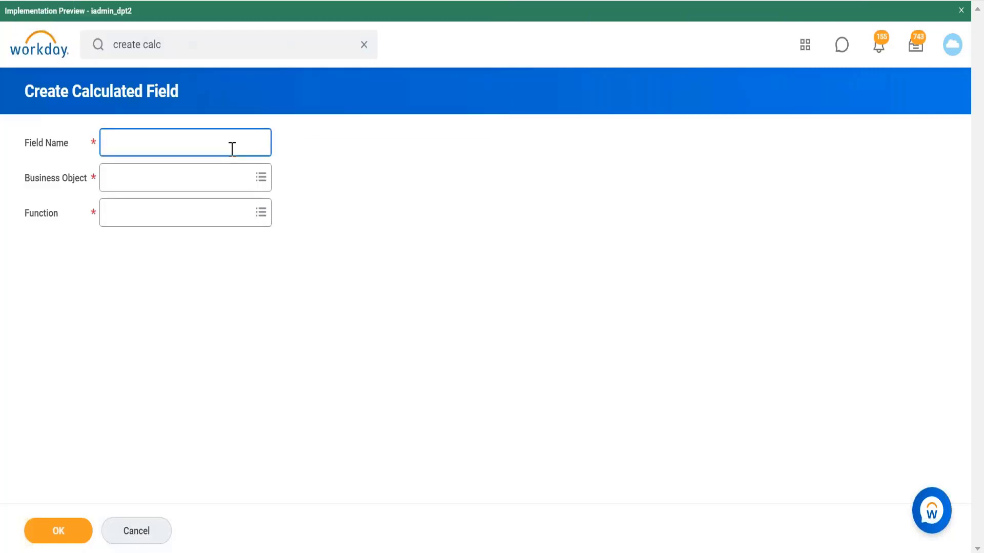
{"action": "type", "text": "CF Cost center name"}
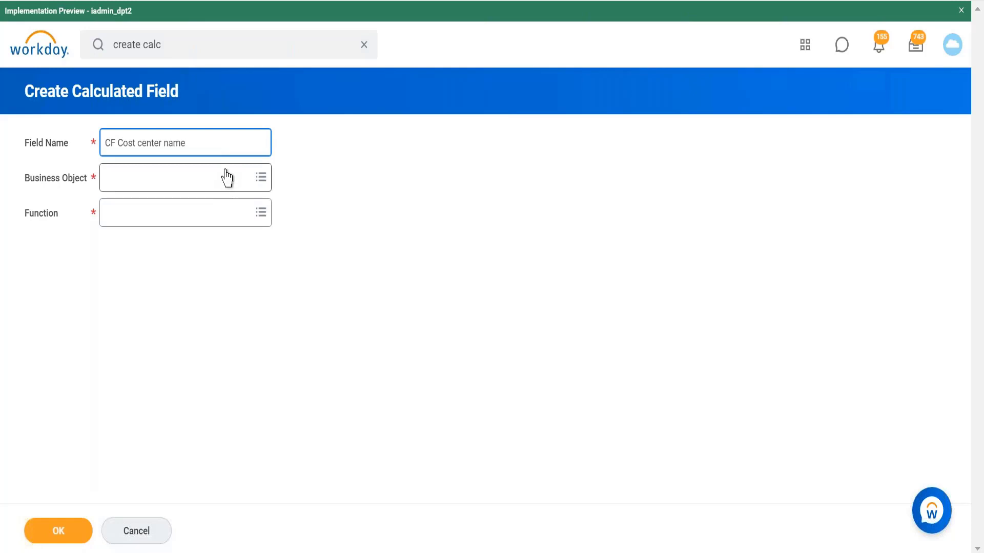
{"action": "type", "text": " Substring text"}
Step: Set the calculated field's business object to Journal Line
{"action": "left_click", "coordinate": [208, 183]}
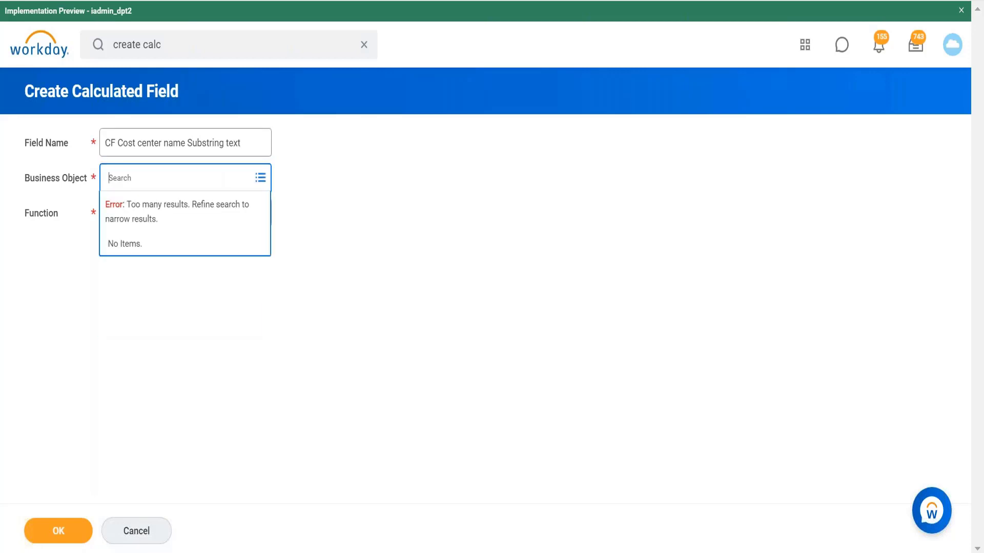
{"action": "type", "text": "journal line"}
{"action": "key", "text": "Return"}
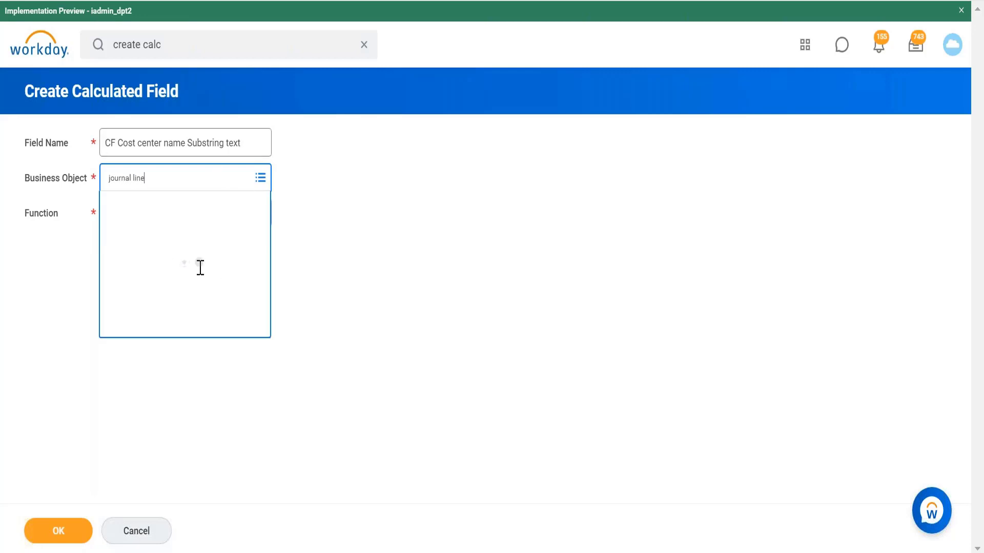
{"action": "left_click", "coordinate": [196, 236]}
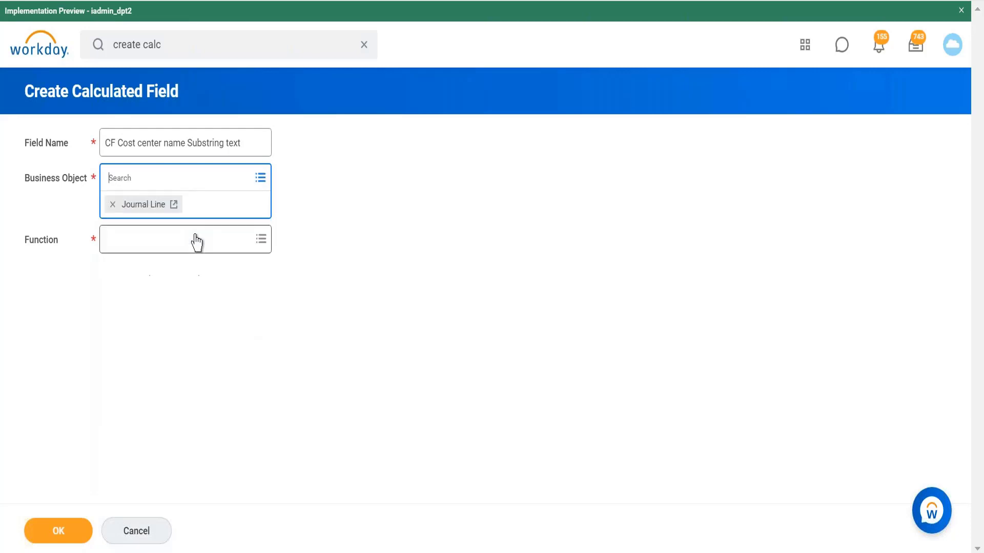
Step: Choose Substring Text as the calculated field's function and confirm the initial setup
{"action": "left_click", "coordinate": [229, 247]}
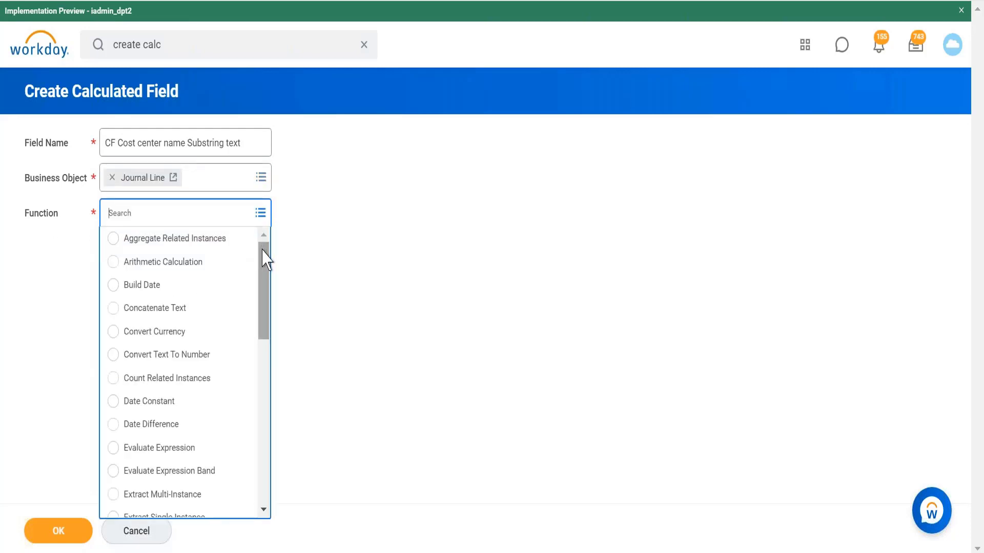
{"action": "mouse_move", "coordinate": [265, 258]}
{"action": "left_mouse_down"}
{"action": "mouse_move", "coordinate": [266, 286]}
{"action": "mouse_move", "coordinate": [263, 241]}
{"action": "left_mouse_up"}
{"action": "left_click_drag", "start_coordinate": [263, 272], "coordinate": [269, 243]}
{"action": "left_click_drag", "start_coordinate": [267, 279], "coordinate": [259, 478]}
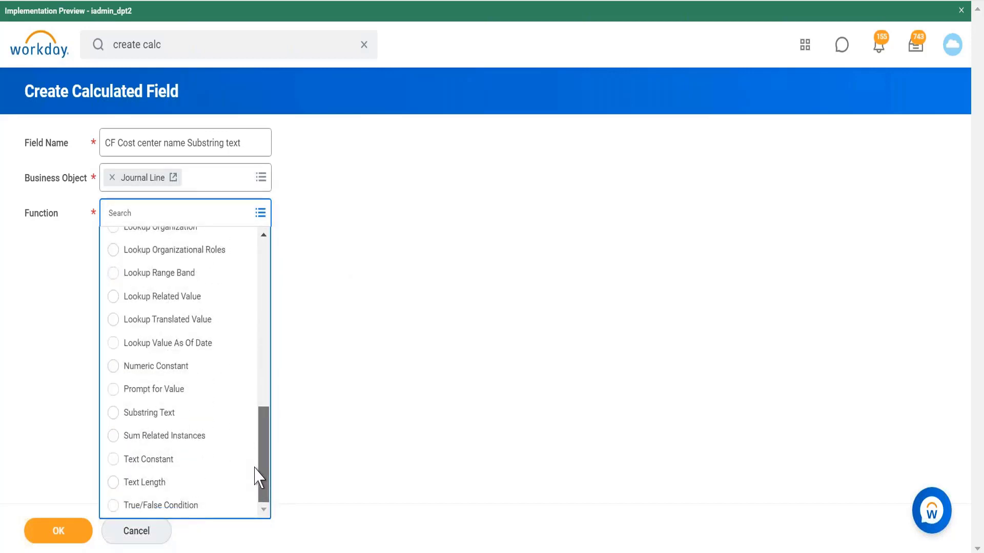
{"action": "left_click", "coordinate": [169, 417]}
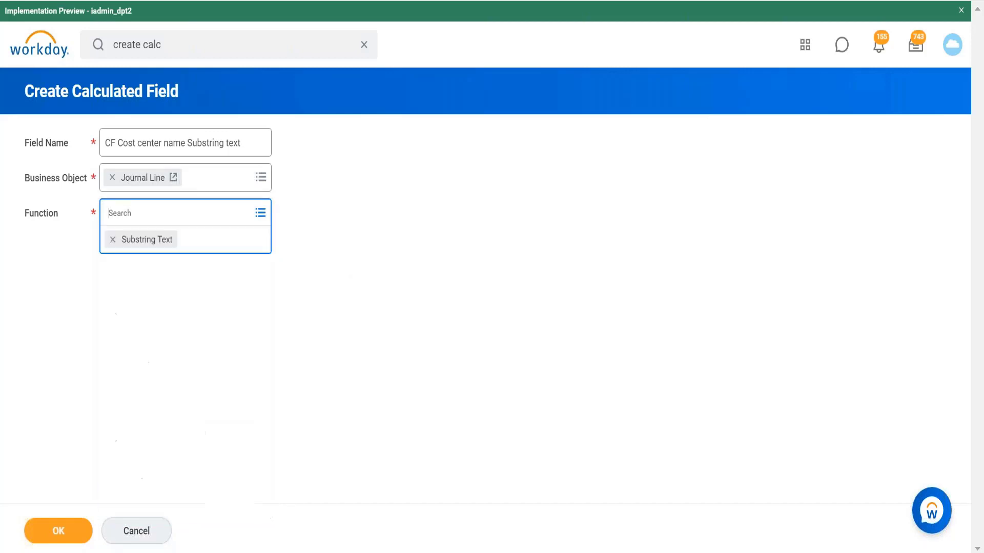
{"action": "left_click", "coordinate": [76, 539]}
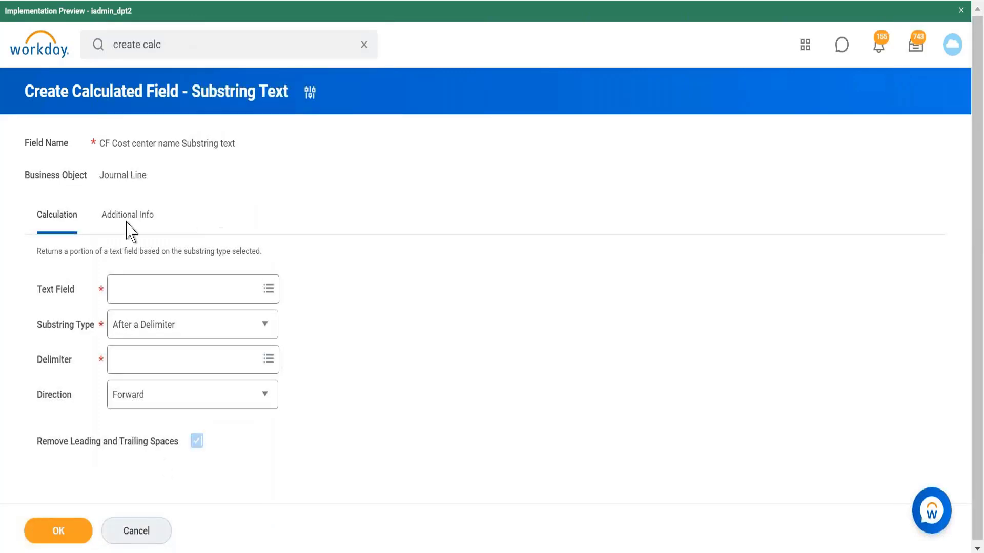
Step: Search the text fields for "cost center", view the Cost Center field's details, and select Cost Center as the Text Field
{"action": "left_click", "coordinate": [196, 297]}
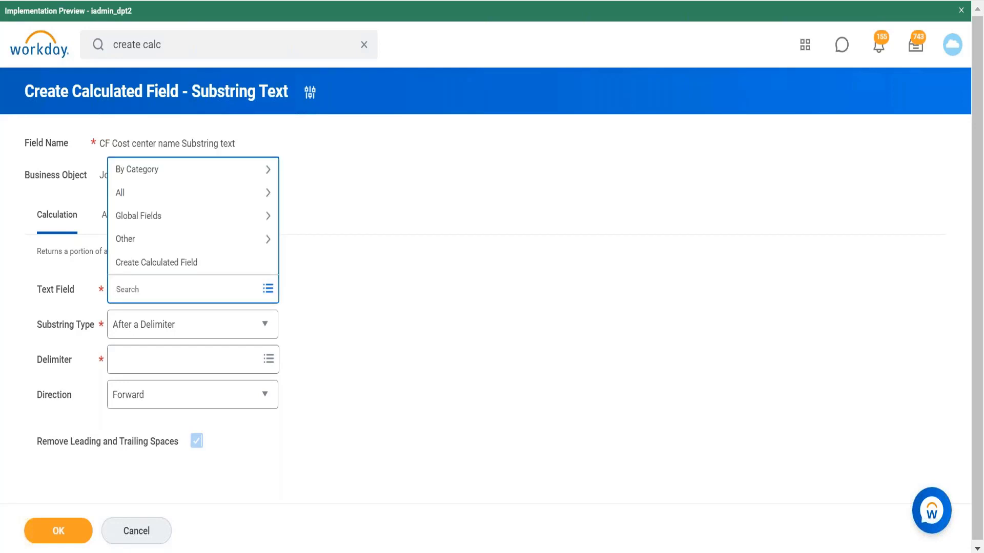
{"action": "type", "text": "cost center"}
{"action": "key", "text": "Return"}
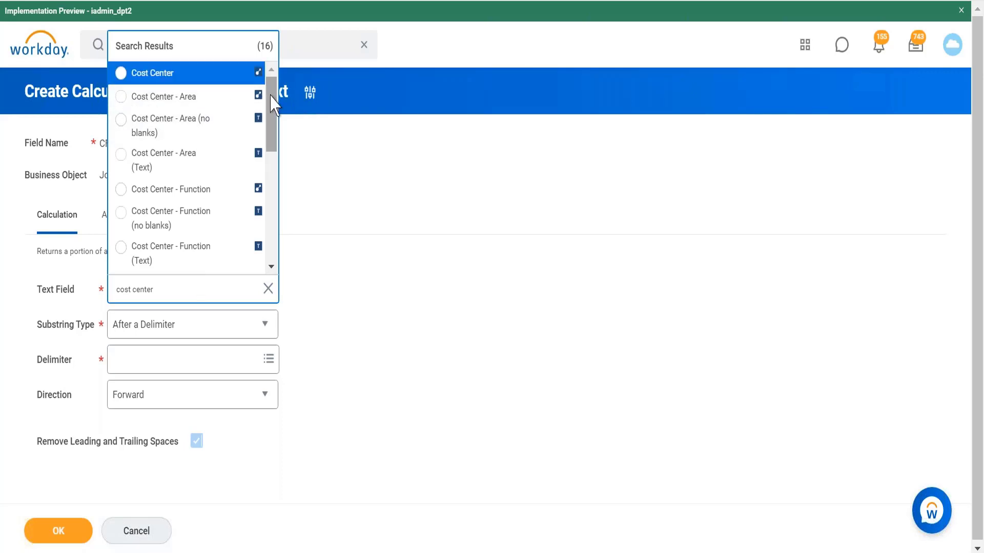
{"action": "left_click_drag", "start_coordinate": [273, 105], "coordinate": [268, 76]}
{"action": "left_click", "coordinate": [238, 75]}
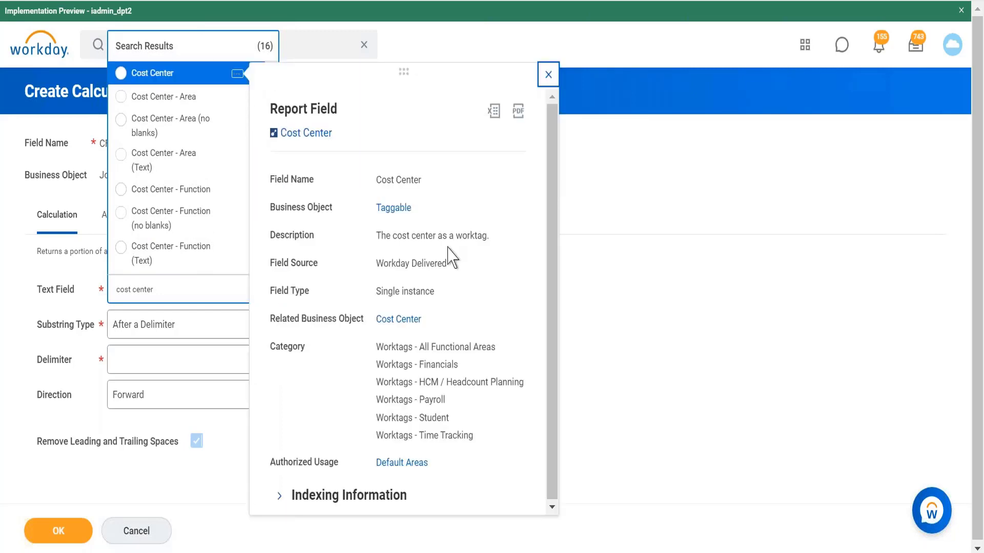
{"action": "left_click", "coordinate": [624, 249]}
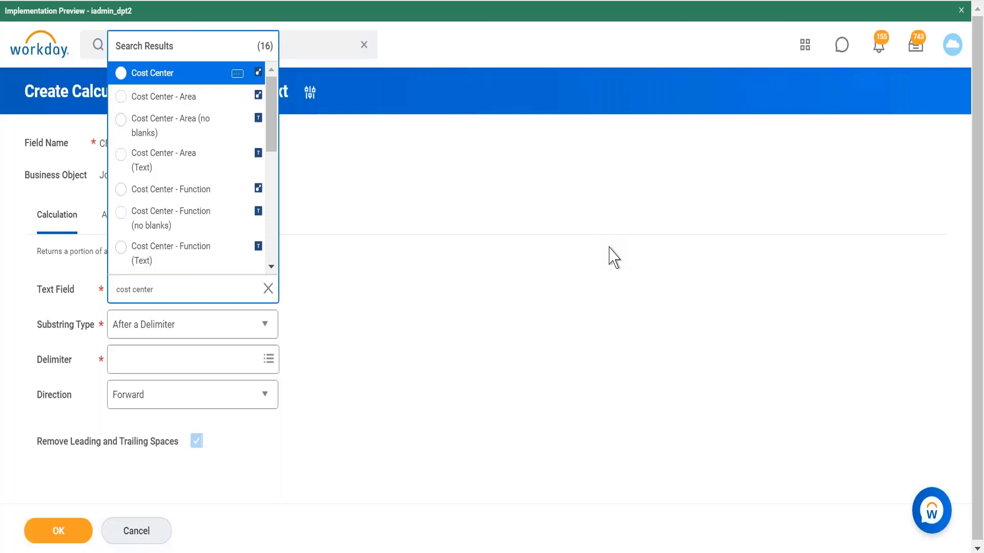
{"action": "left_click", "coordinate": [177, 74]}
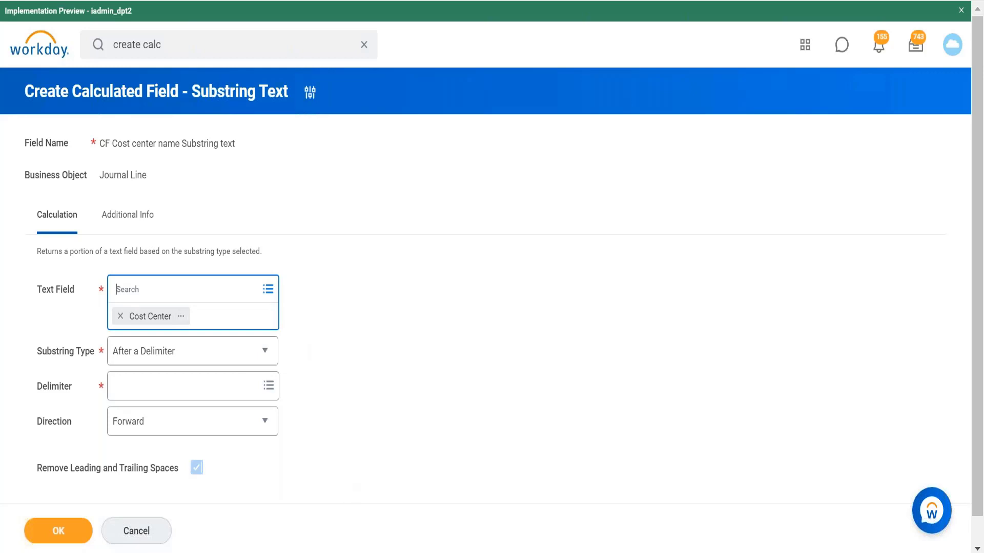
Step: In the Notepad++ sample, try dash and slash delimiters after 12345, restore "costcentername" without a delimiter, and return to Workday
{"action": "key", "text": "alt+Tab"}
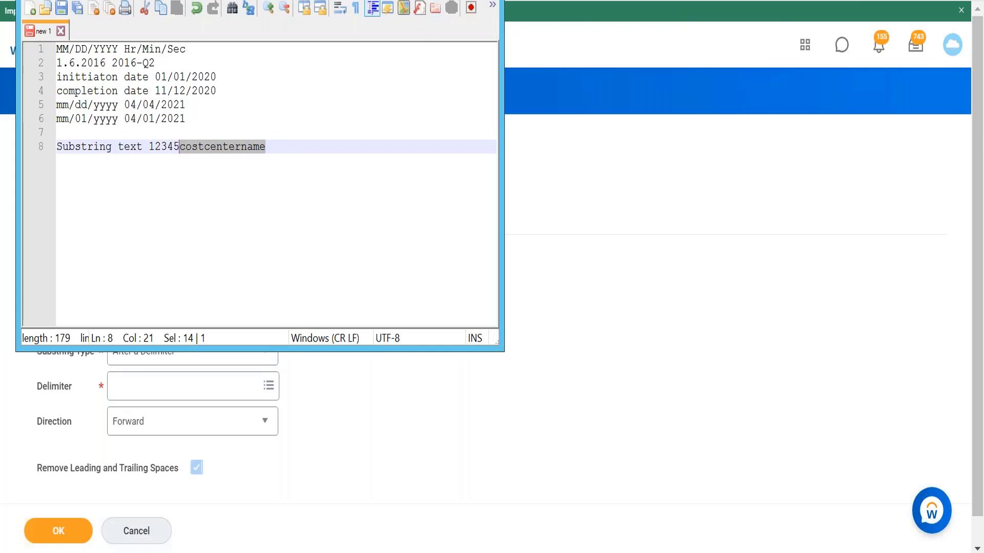
{"action": "left_click", "coordinate": [436, 0]}
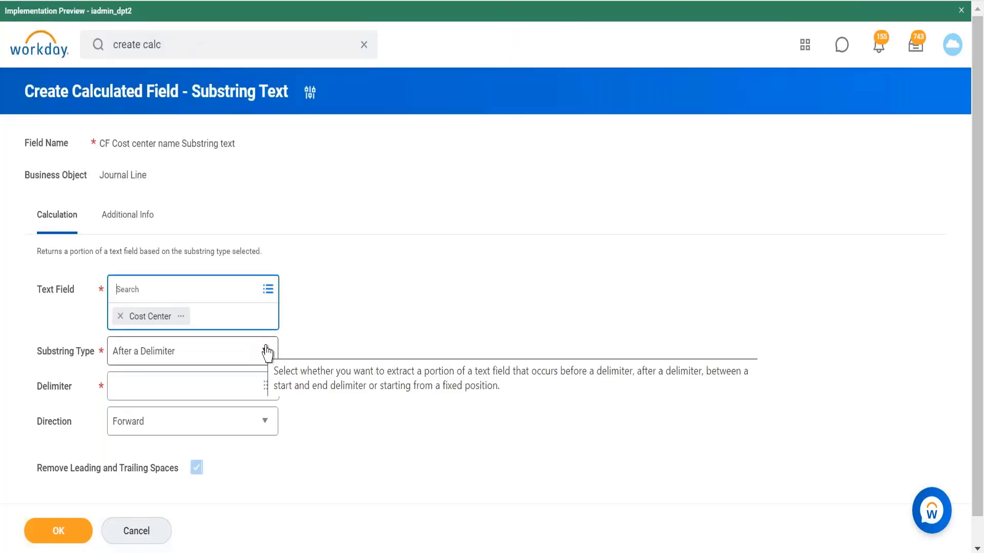
{"action": "key", "text": "alt+Tab"}
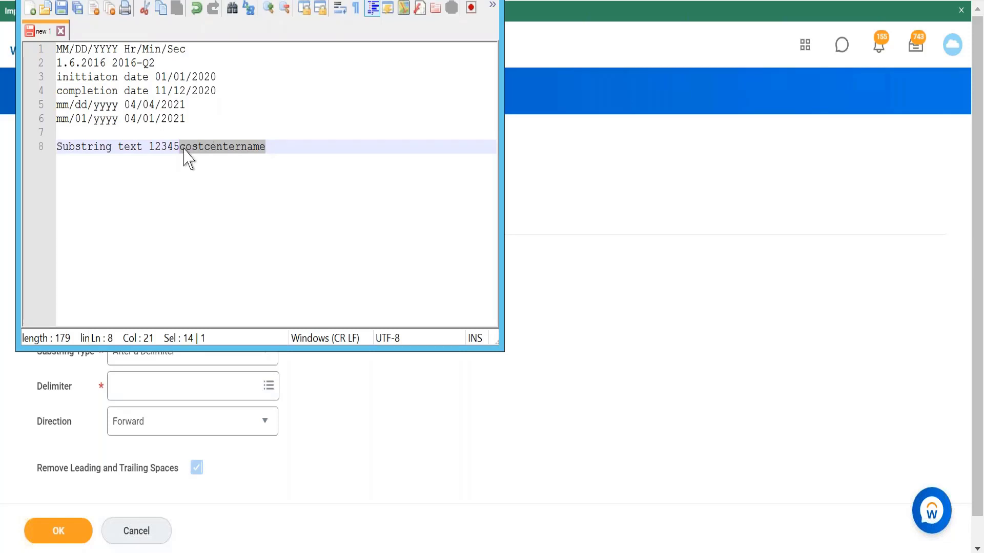
{"action": "type", "text": "-"}
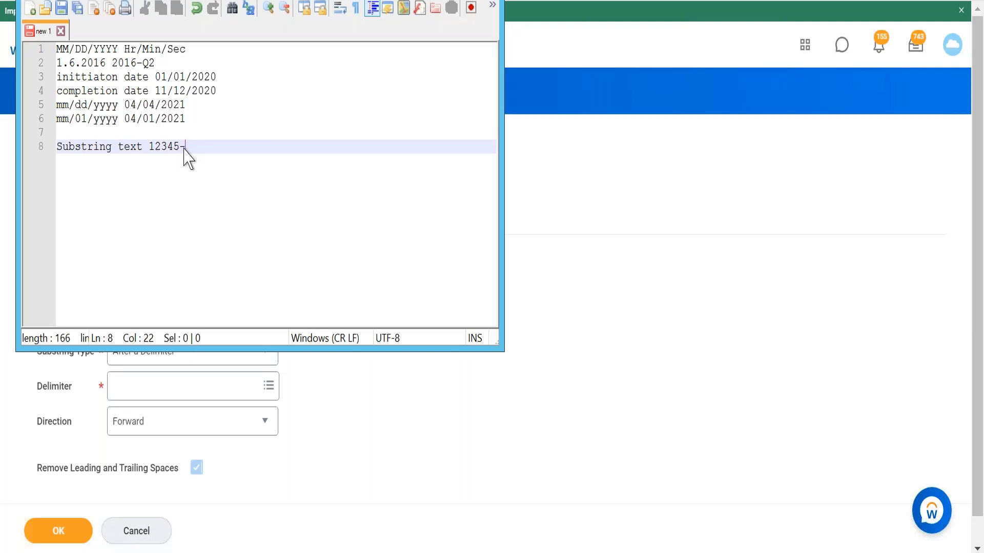
{"action": "key", "text": "BackSpace"}
{"action": "type", "text": "/"}
{"action": "key", "text": "BackSpace"}
{"action": "type", "text": "-"}
{"action": "key", "text": "BackSpace"}
{"action": "type", "text": "-"}
{"action": "key", "text": "BackSpace"}
{"action": "type", "text": "costcentername"}
{"action": "left_click", "coordinate": [438, 0]}
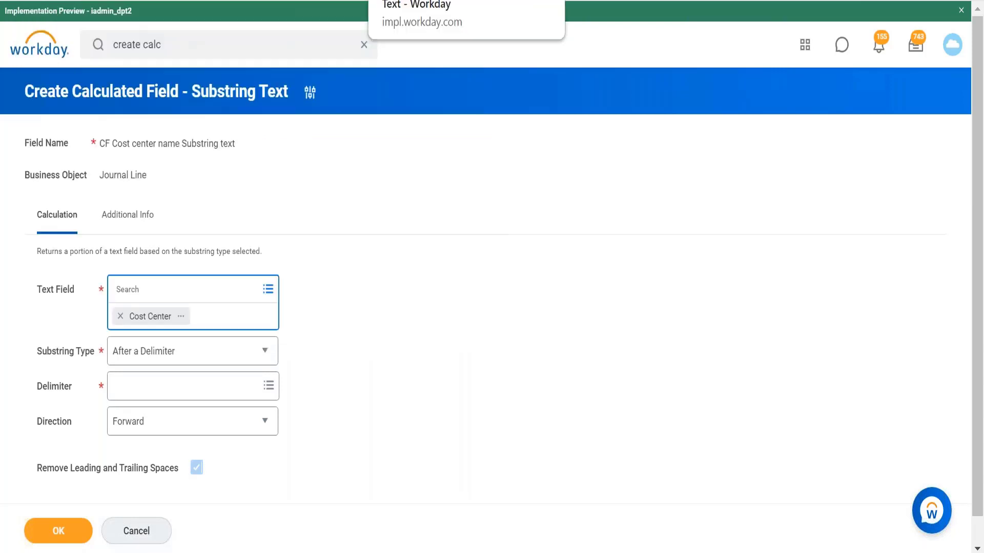
Step: Set the Substring Type to Fixed Position
{"action": "left_click", "coordinate": [243, 353]}
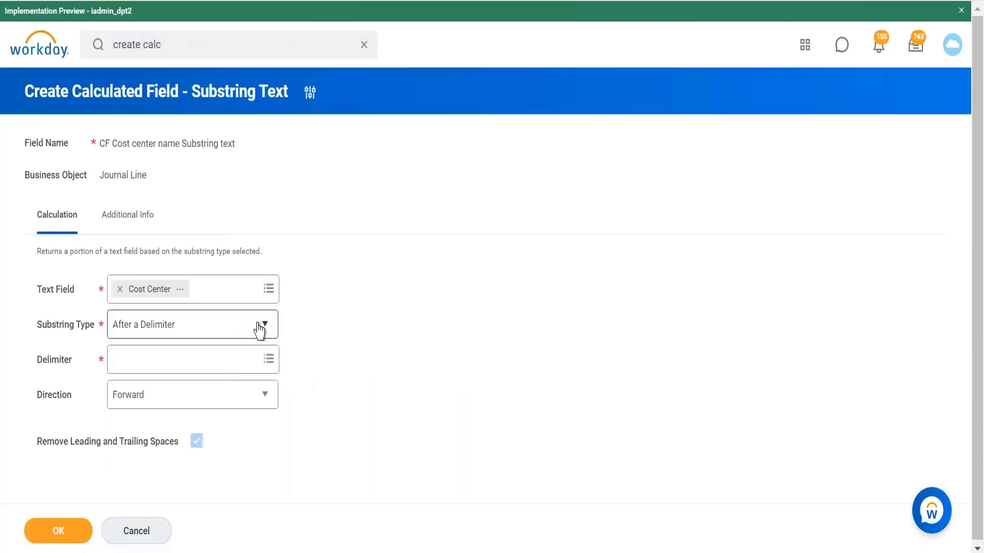
{"action": "left_click", "coordinate": [260, 328]}
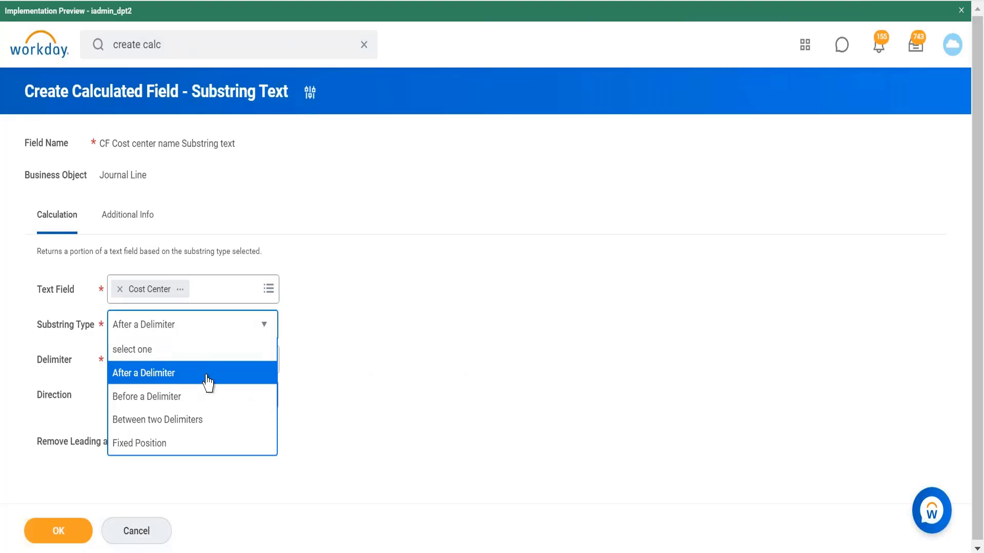
{"action": "left_click", "coordinate": [196, 444]}
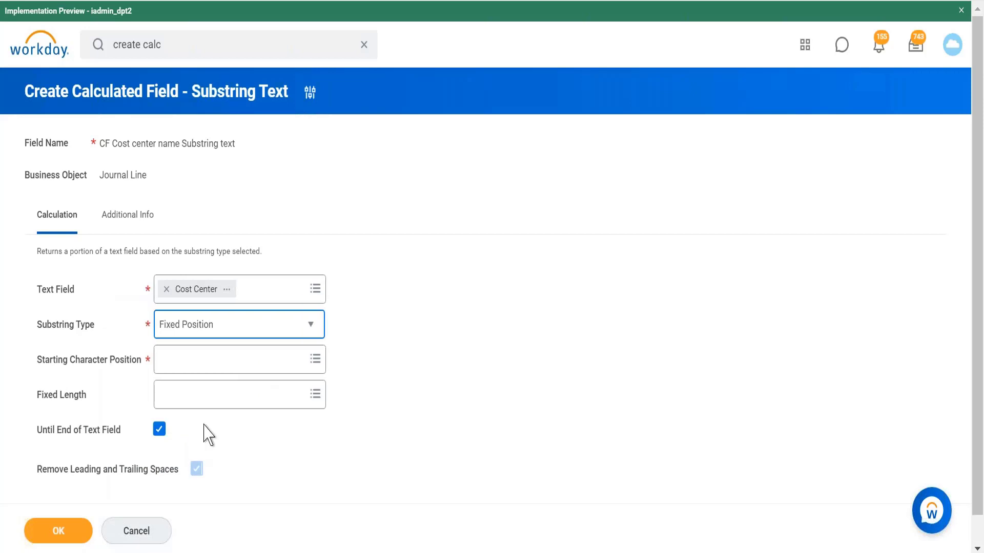
Step: Check the cost center sample in Notepad++ and set the Starting Character Position to 6 in Workday
{"action": "left_click", "coordinate": [255, 362]}
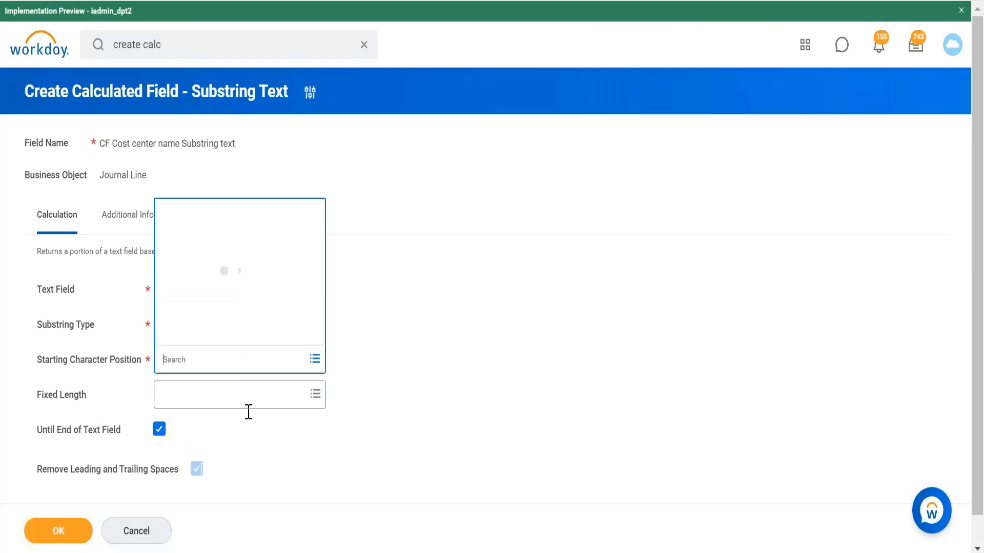
{"action": "key", "text": "alt+Tab"}
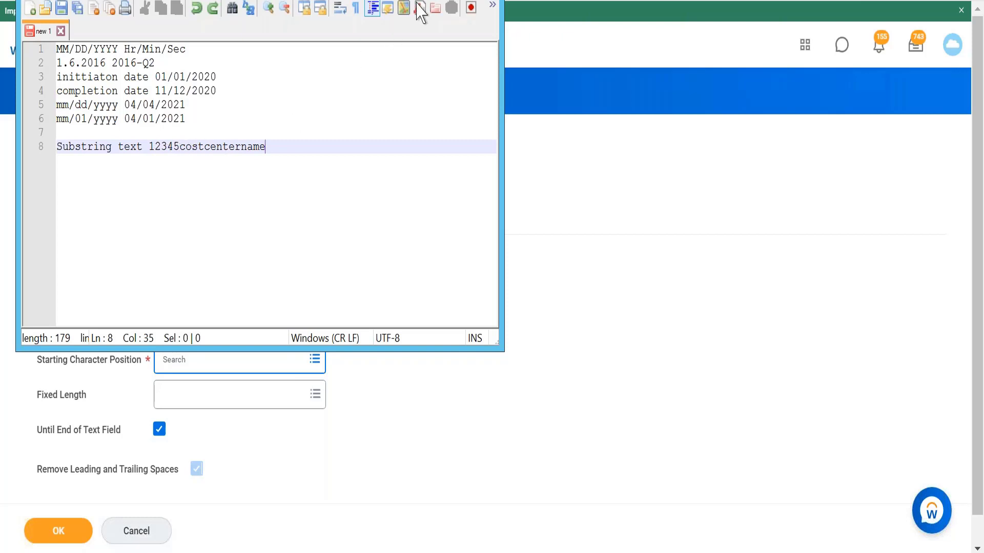
{"action": "left_click", "coordinate": [433, 1]}
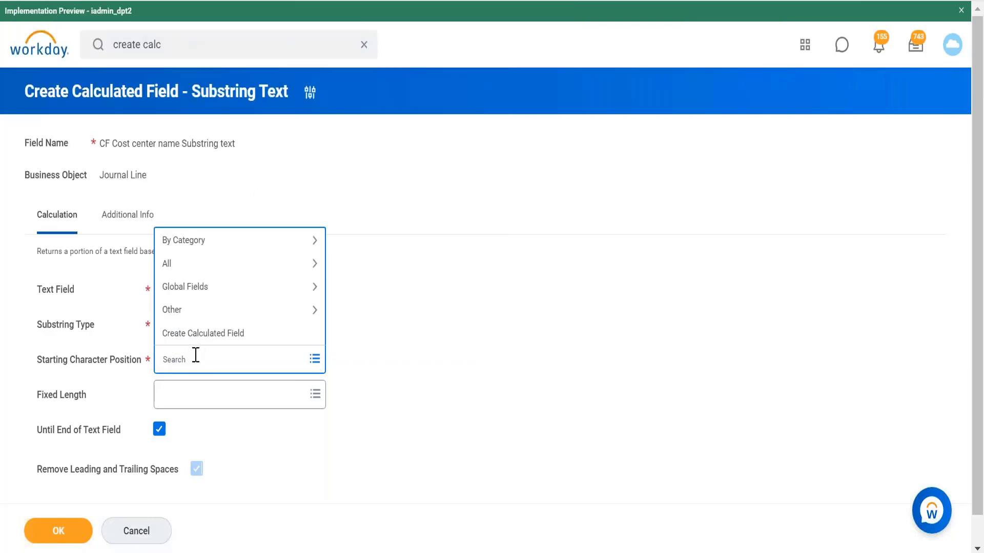
{"action": "type", "text": "6"}
{"action": "key", "text": "Return"}
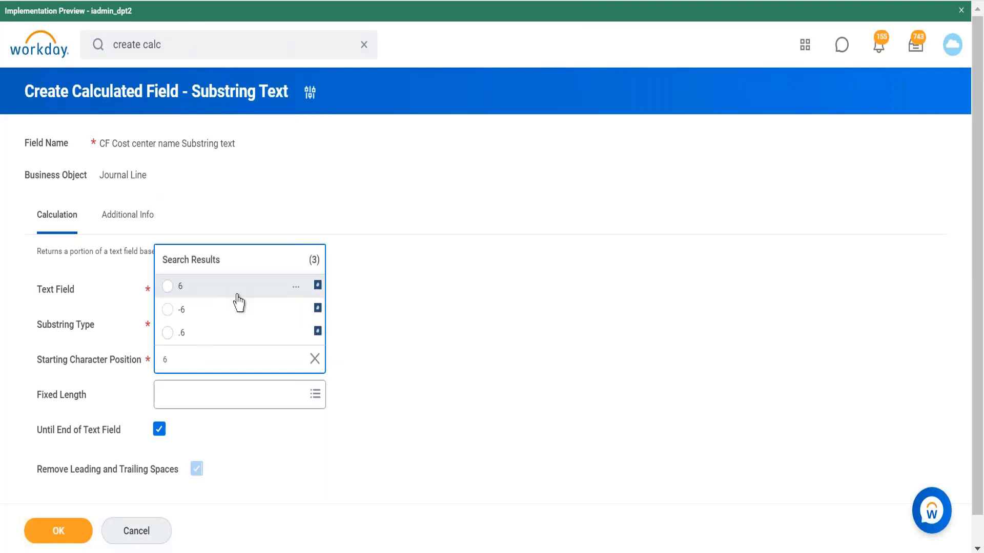
{"action": "left_click", "coordinate": [238, 290]}
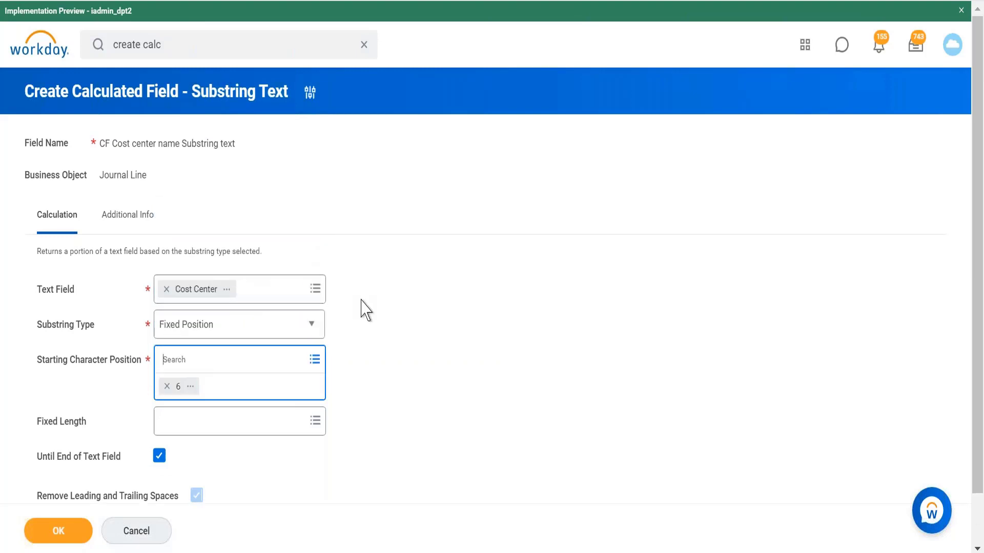
Step: Recheck the Notepad++ sample, leave Fixed Length empty, and save the Substring Text calculated field
{"action": "scroll", "coordinate": [363, 308], "scroll_direction": "down", "scroll_amount": 1}
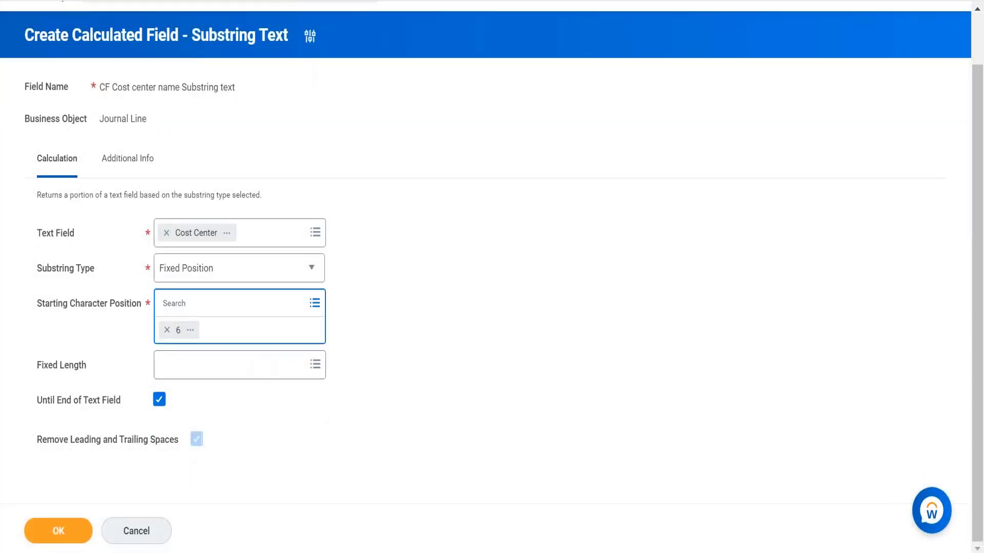
{"action": "key", "text": "alt+Tab"}
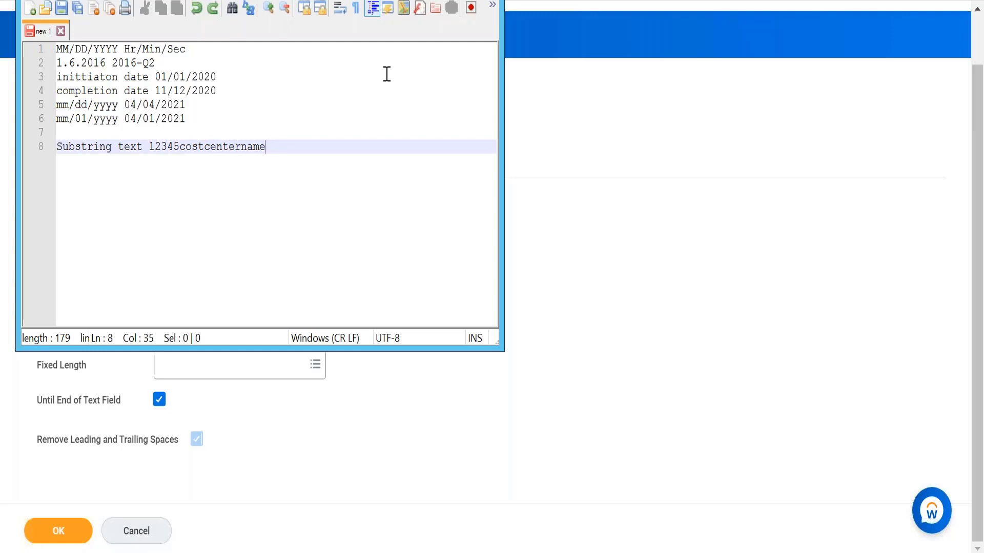
{"action": "key", "text": "alt+Tab"}
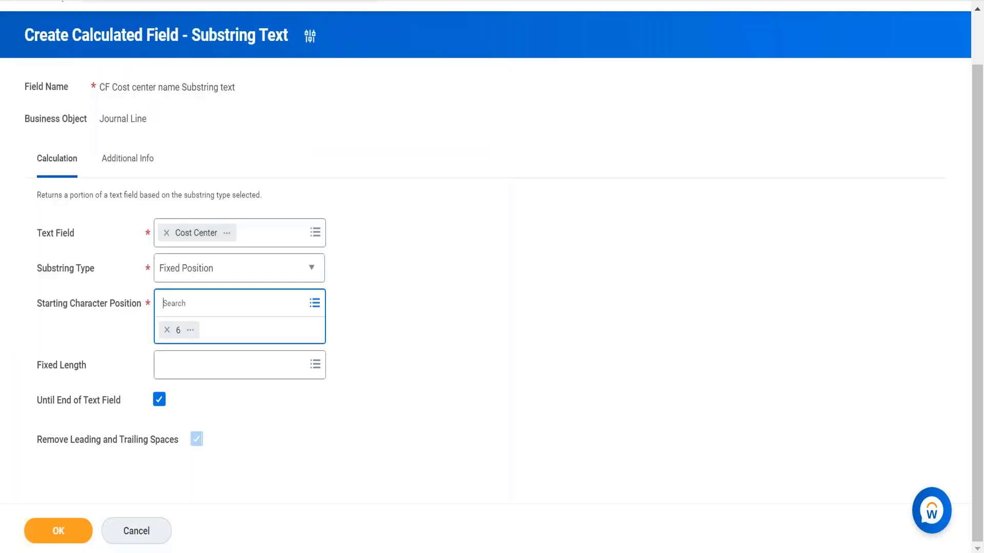
{"action": "left_click", "coordinate": [215, 378]}
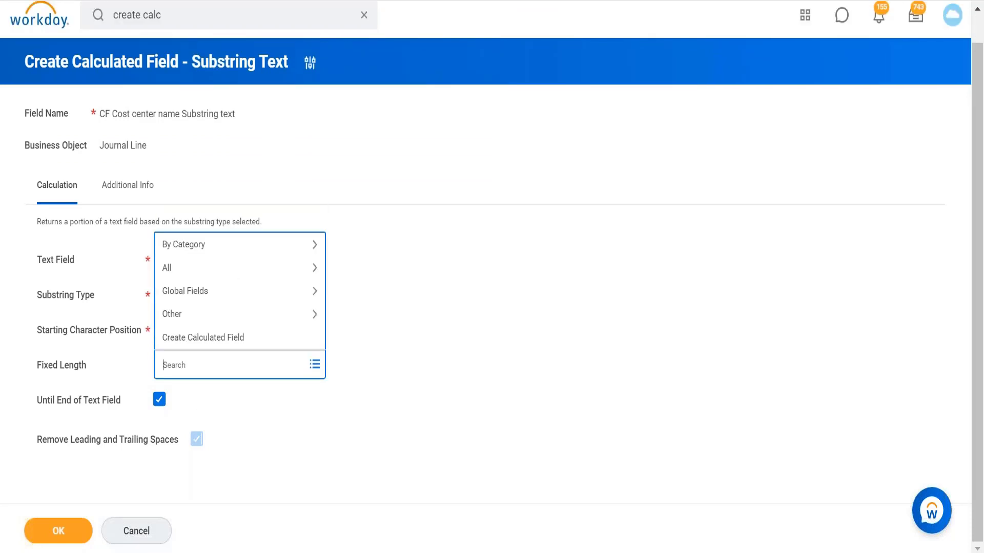
{"action": "left_click", "coordinate": [367, 385]}
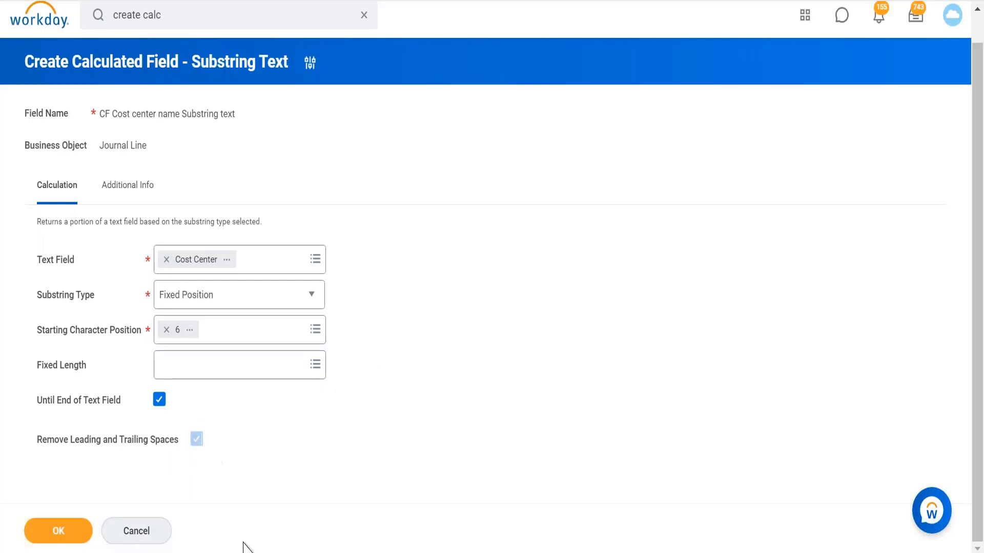
{"action": "left_click", "coordinate": [264, 552]}
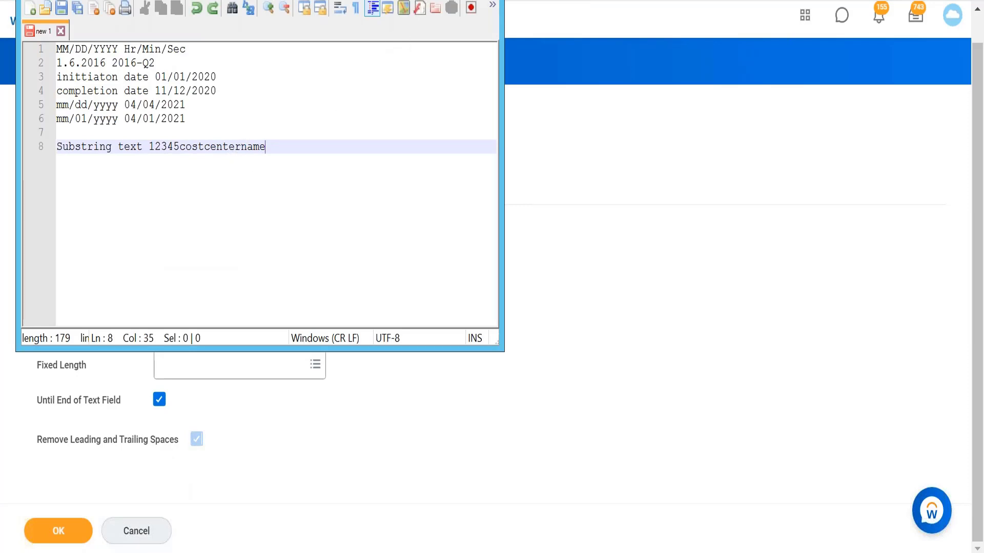
{"action": "left_click", "coordinate": [435, 1]}
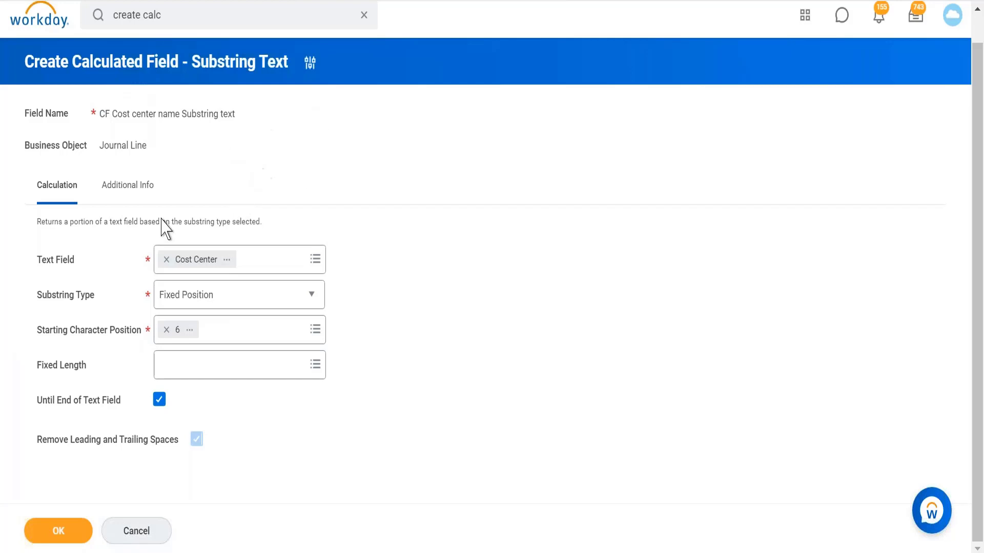
{"action": "left_click", "coordinate": [66, 534]}
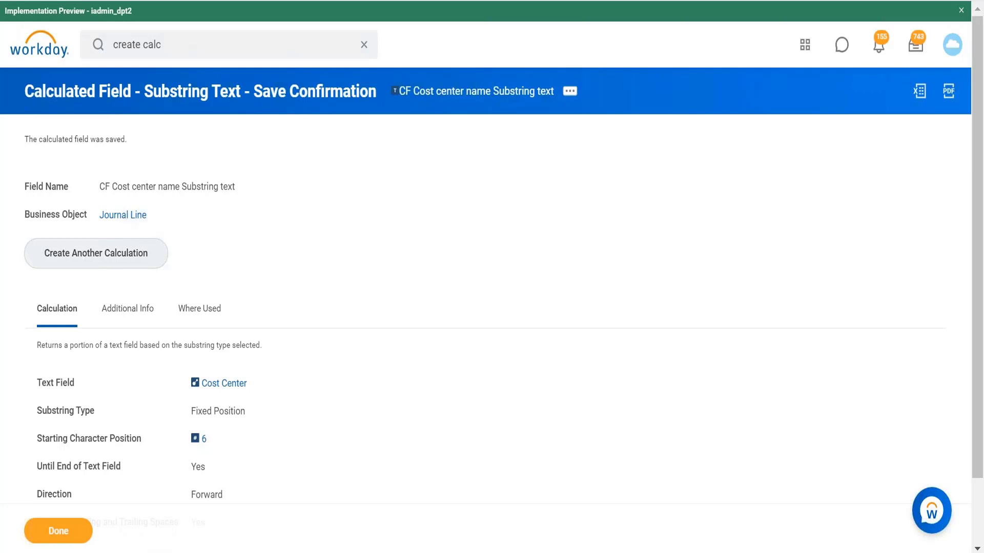
Step: In Notepad++, add the sample "ABC-XYZ" followed by "ABC" on a new line two lines below the substring text example
{"action": "key", "text": "alt+Tab"}
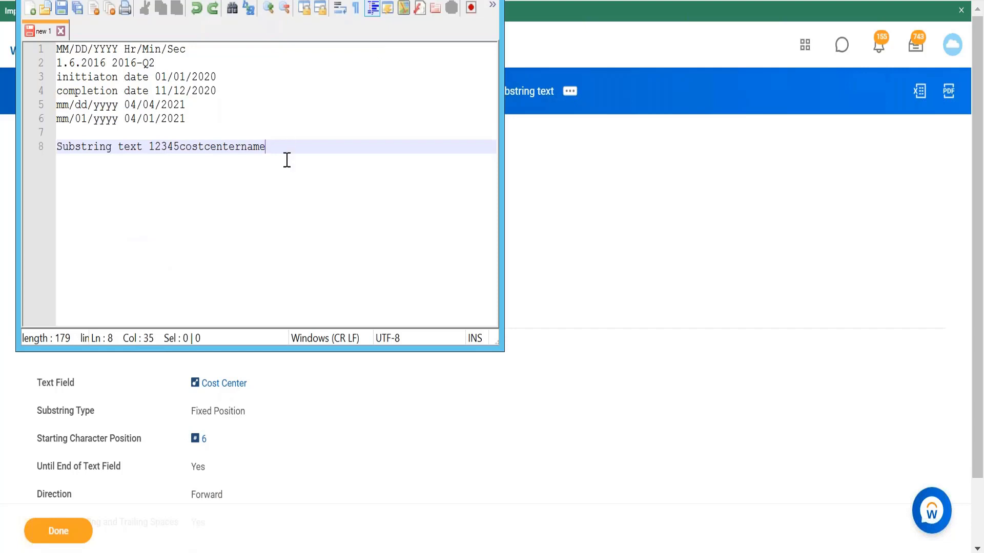
{"action": "key", "text": "Return"}
{"action": "key", "text": "Return"}
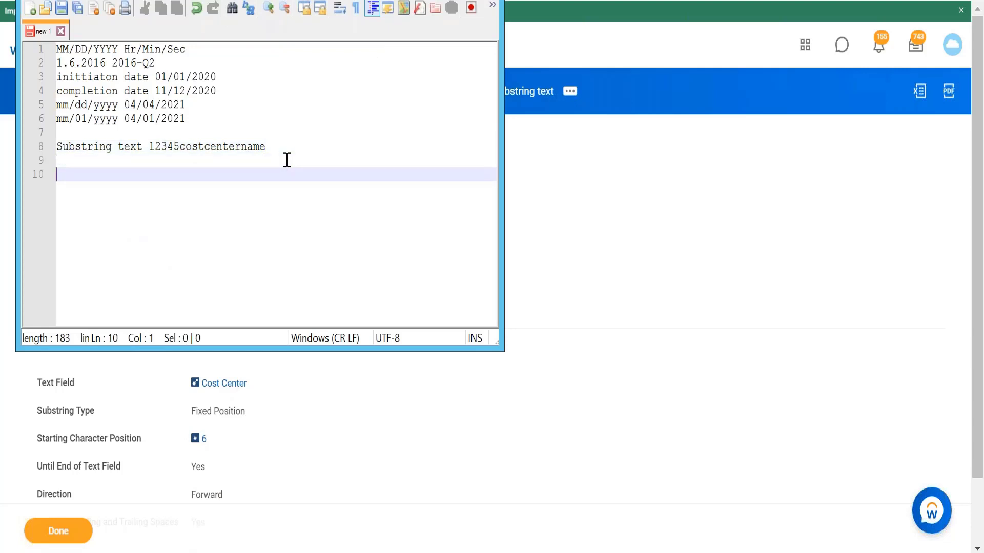
{"action": "type", "text": "ABC-XYZ"}
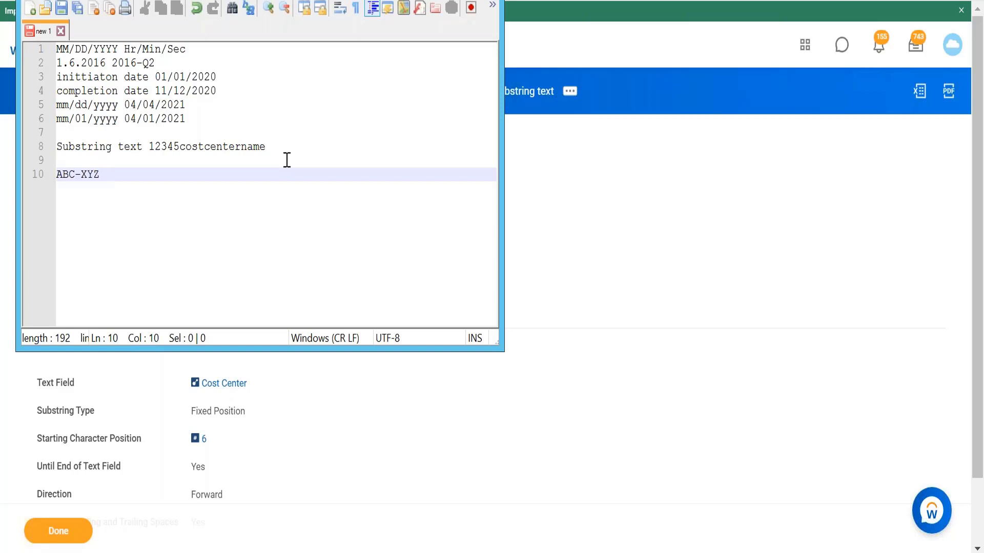
{"action": "type", "text": "  ABC"}
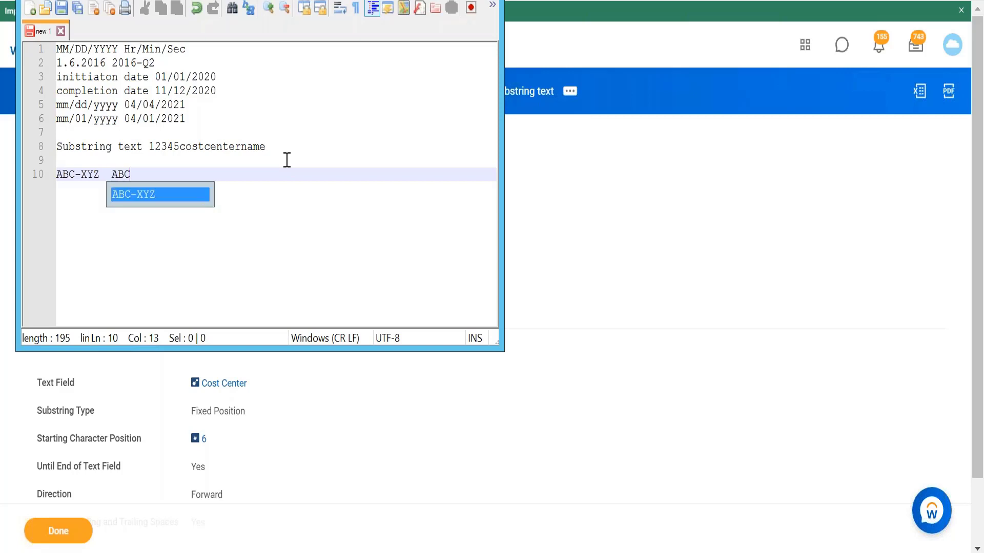
{"action": "key", "text": "Return"}
{"action": "key", "text": "BackSpace"}
{"action": "key", "text": "BackSpace"}
{"action": "key", "text": "BackSpace"}
{"action": "key", "text": "BackSpace"}
{"action": "key", "text": "BackSpace"}
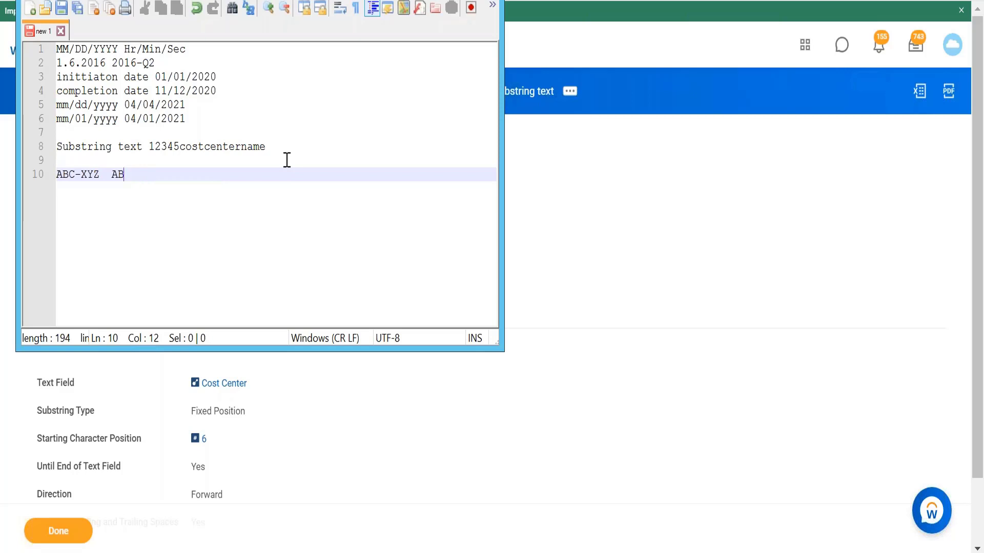
{"action": "type", "text": "C"}
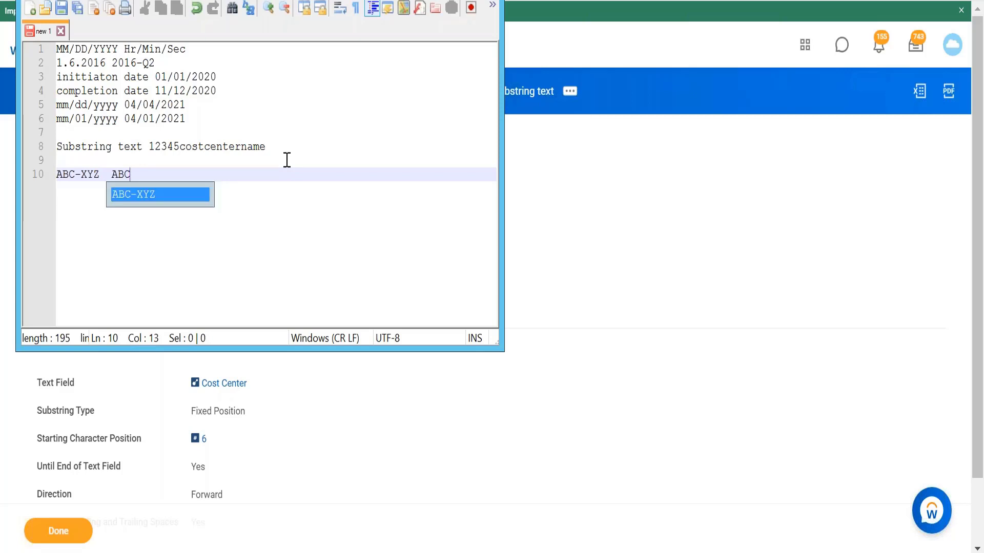
{"action": "left_click", "coordinate": [287, 160]}
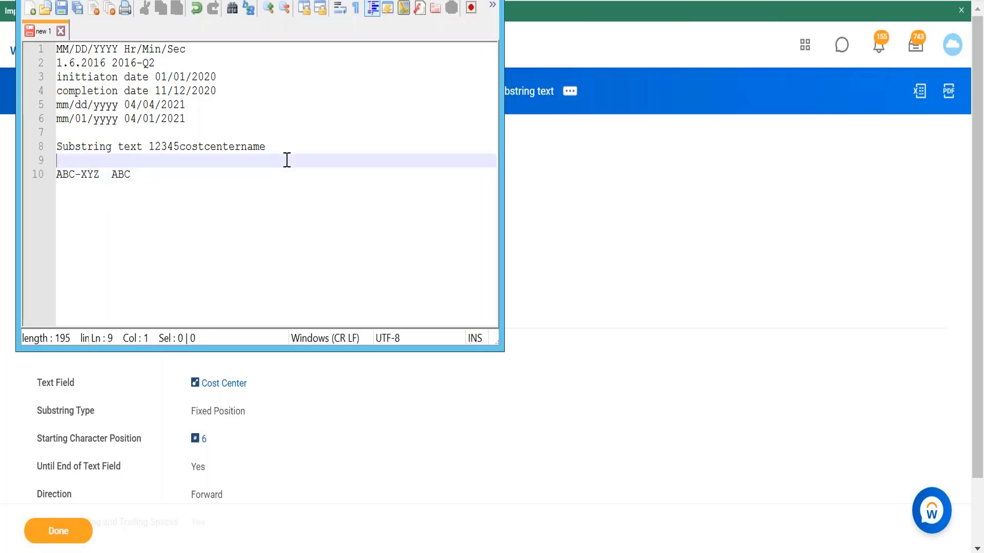
{"action": "left_click", "coordinate": [149, 174]}
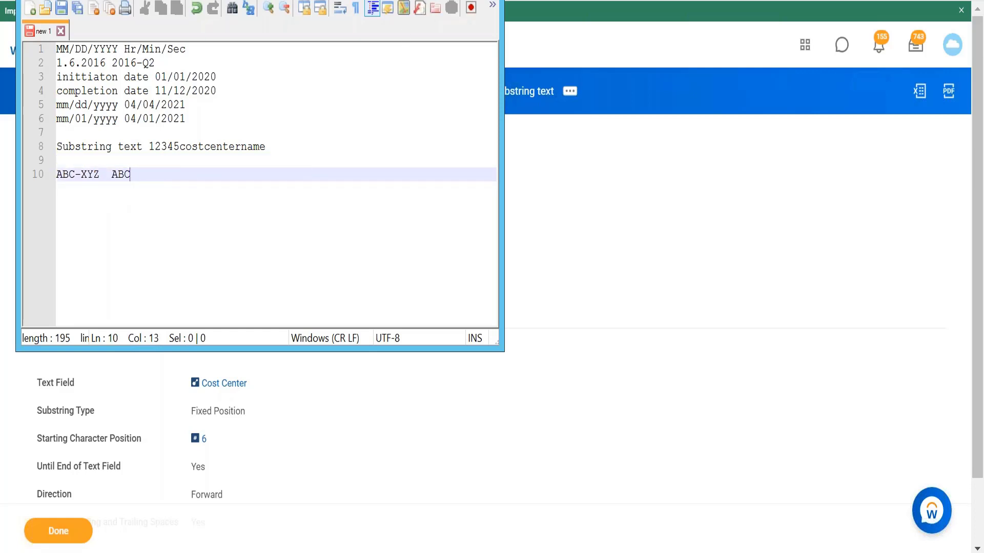
Step: Return to Workday and start a copy of the saved calculated field CF Cost center name Substring text
{"action": "left_click", "coordinate": [440, 0]}
{"action": "left_click", "coordinate": [572, 91]}
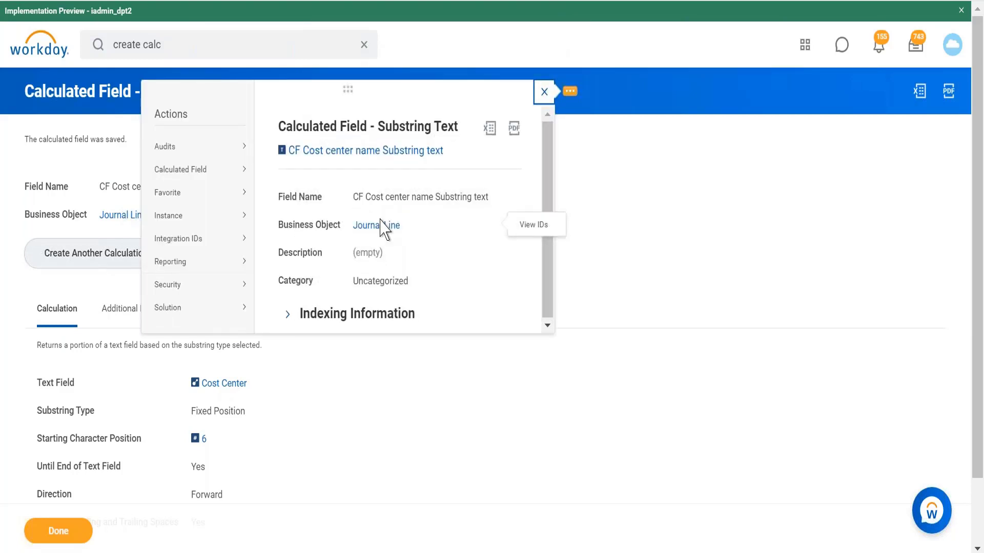
{"action": "mouse_move", "coordinate": [214, 173]}
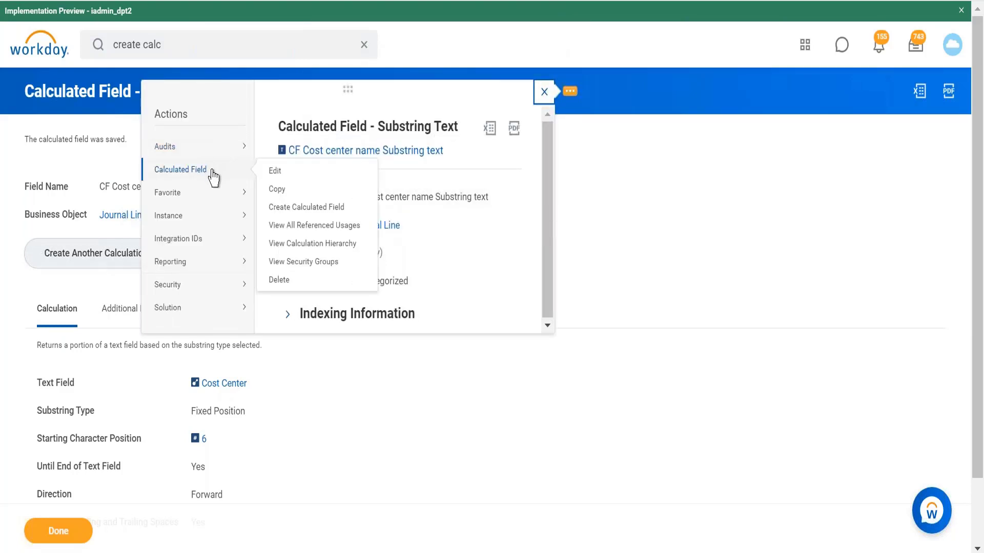
{"action": "left_click", "coordinate": [277, 190]}
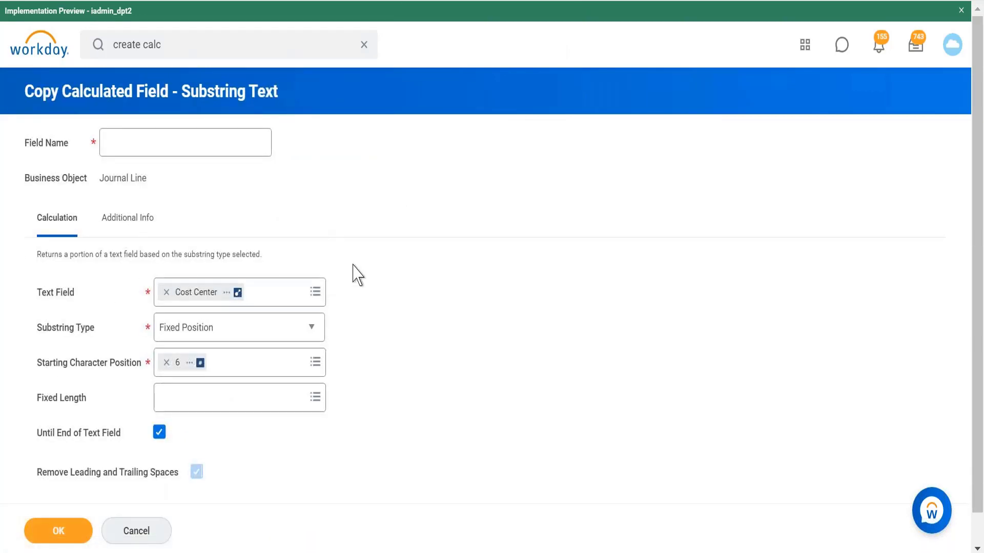
Step: Review the ABC-XYZ sample in Notepad++ and set the copied field's Substring Type to Before a Delimiter in Workday
{"action": "key", "text": "alt+Tab"}
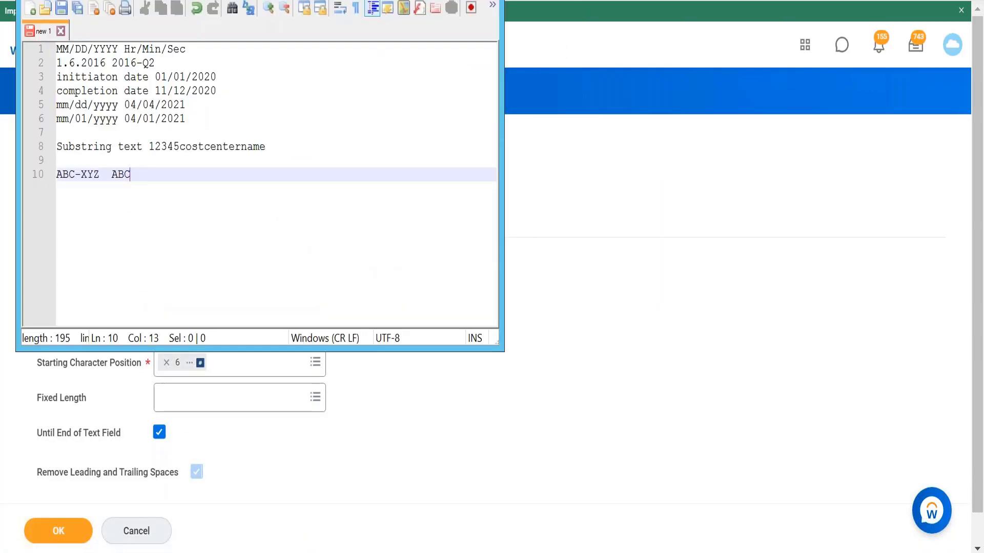
{"action": "key", "text": "alt+Tab"}
{"action": "key", "text": "alt+Tab"}
{"action": "left_click", "coordinate": [431, 1]}
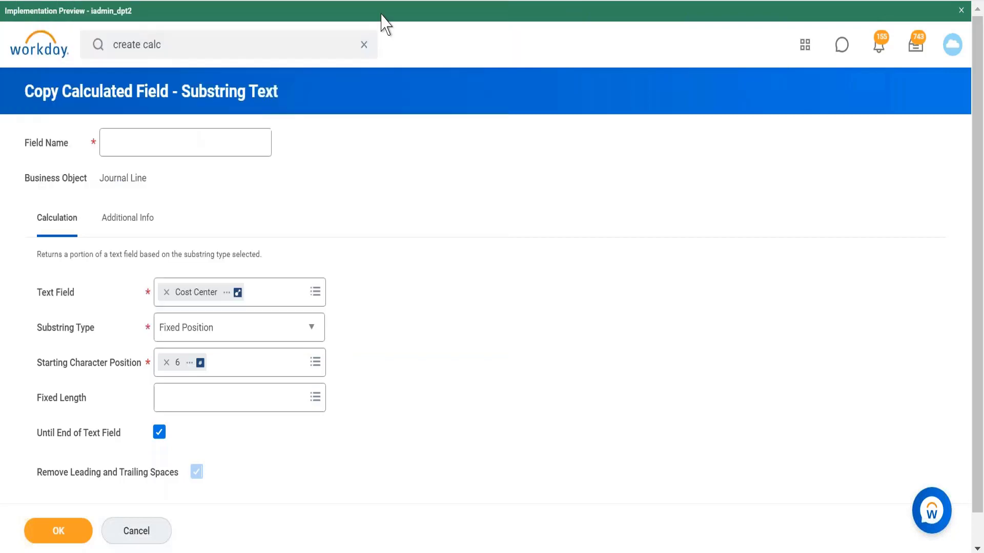
{"action": "left_click", "coordinate": [270, 339]}
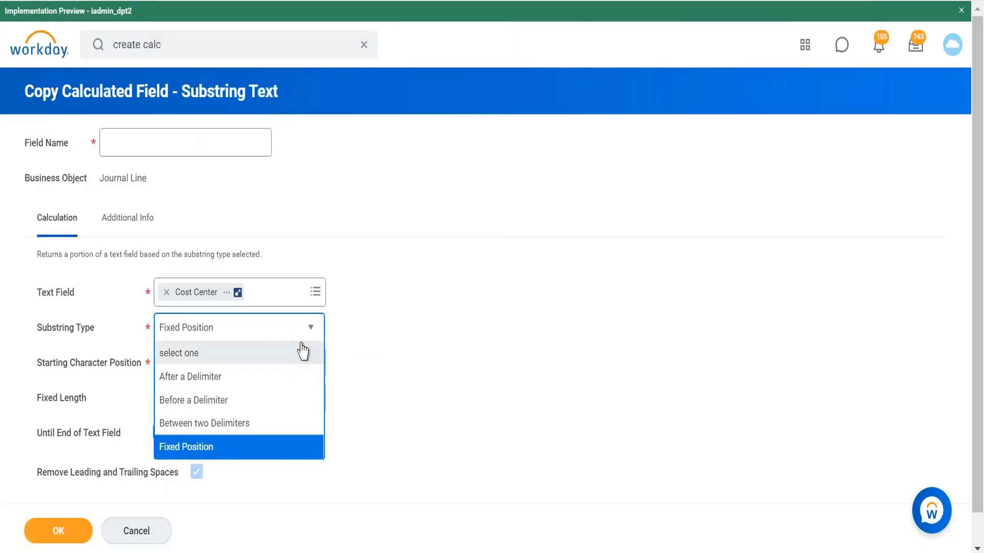
{"action": "key", "text": "alt+Tab"}
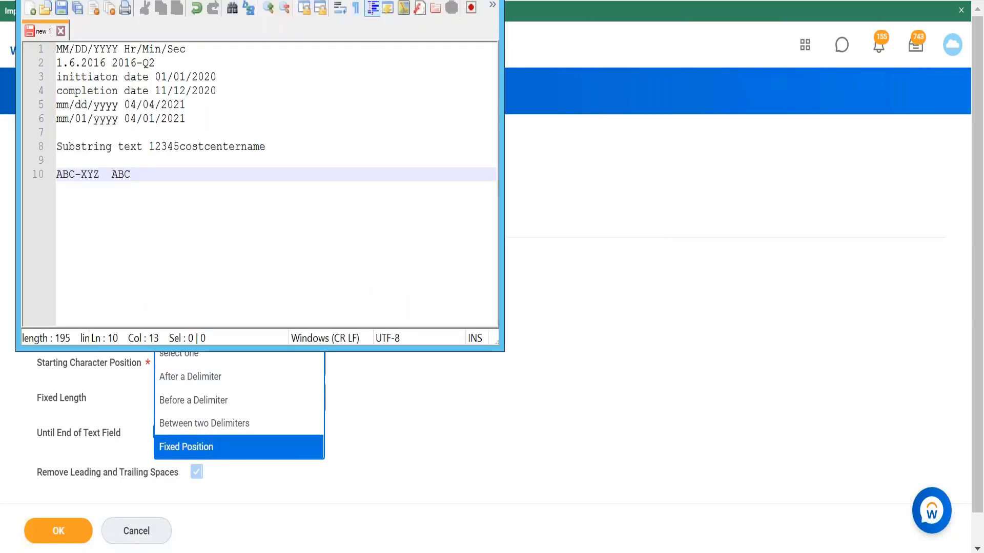
{"action": "key", "text": "alt+Tab"}
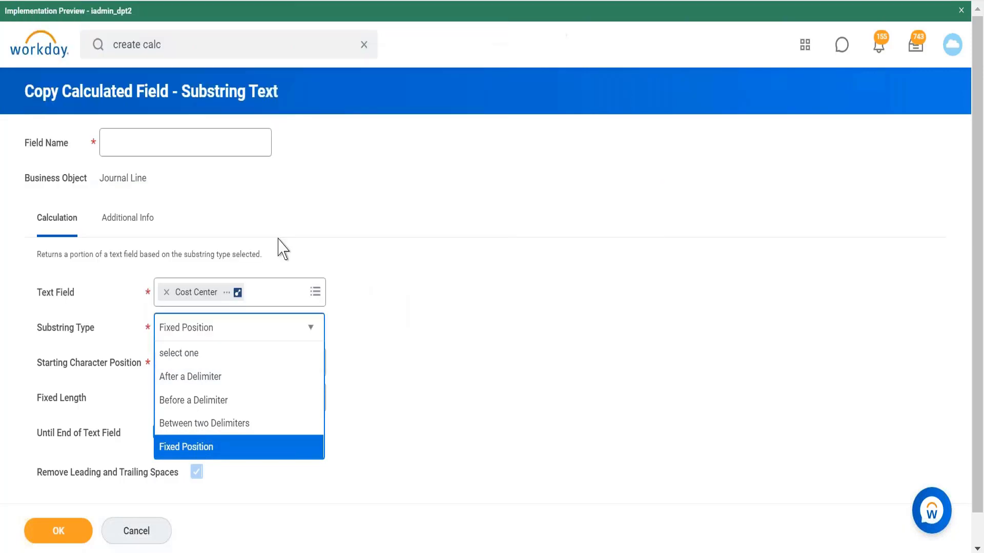
{"action": "left_click", "coordinate": [268, 409]}
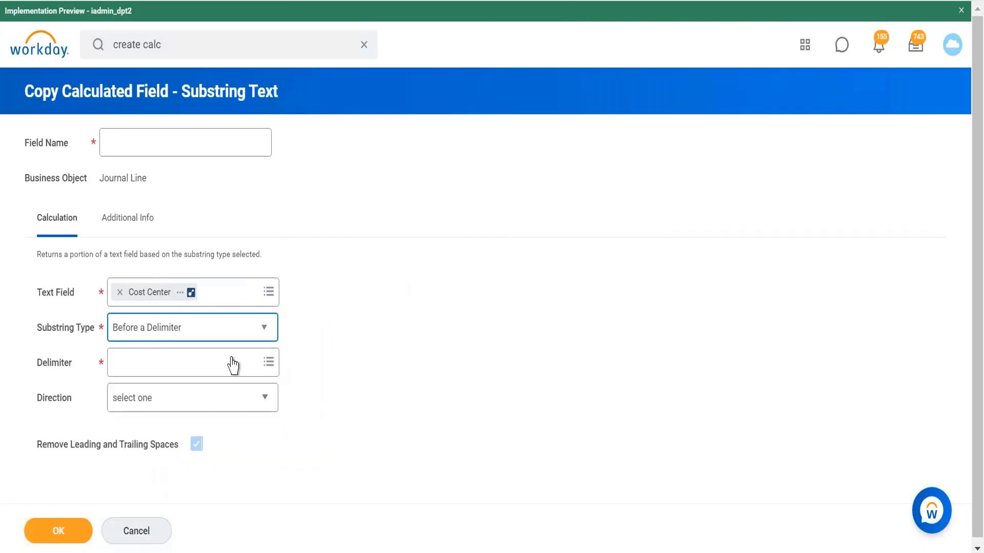
Step: Set the copied field's Delimiter to the dash "-" from the global text fields
{"action": "left_click", "coordinate": [234, 377]}
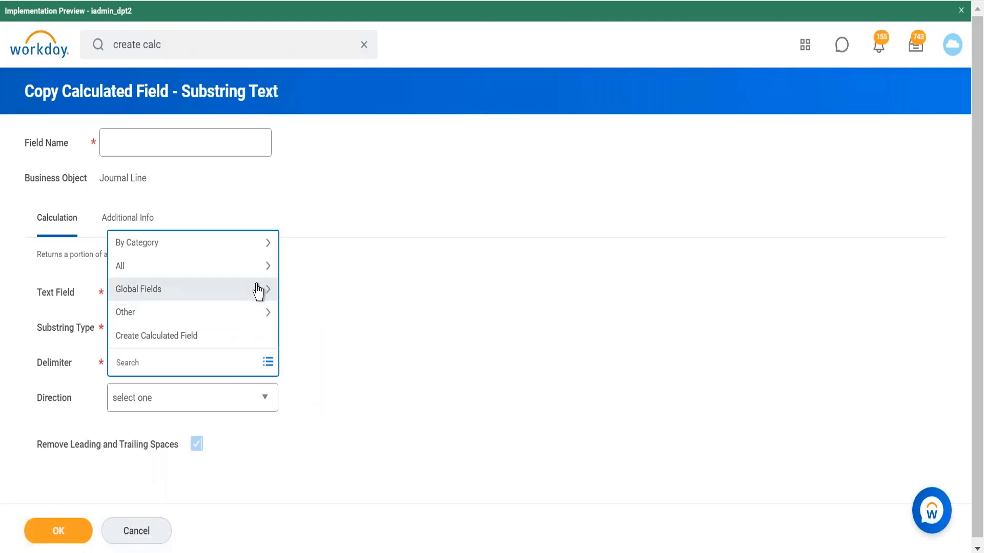
{"action": "left_click", "coordinate": [240, 302]}
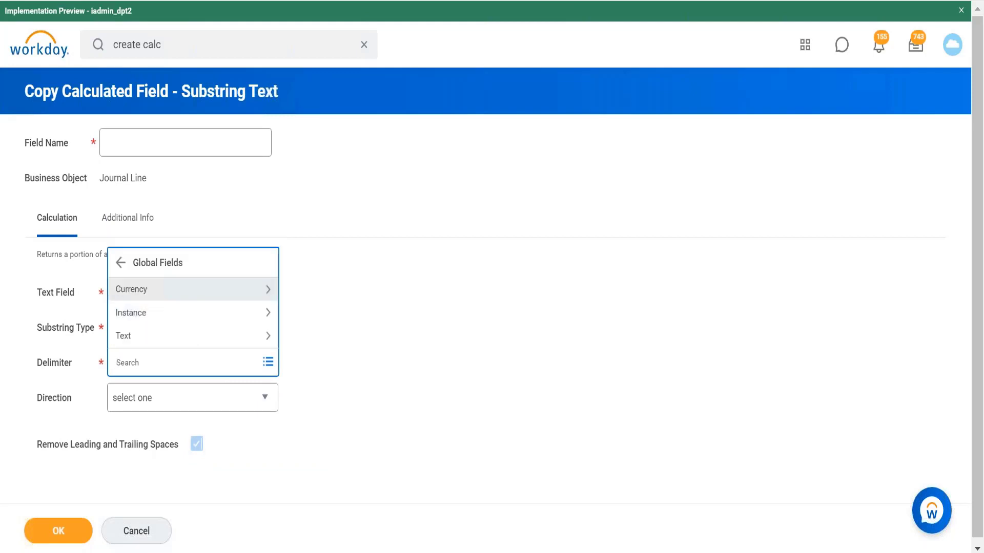
{"action": "left_click", "coordinate": [243, 338]}
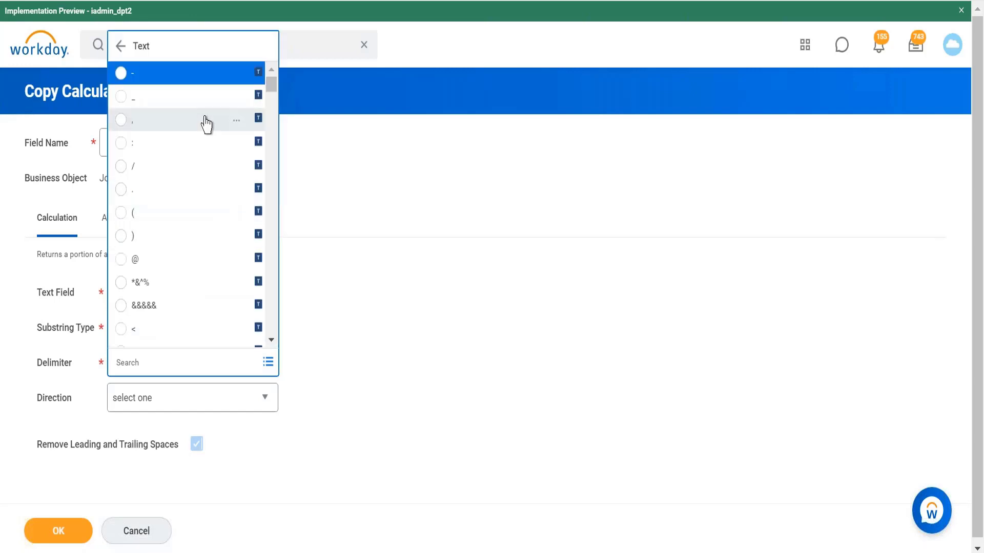
{"action": "left_click", "coordinate": [191, 78]}
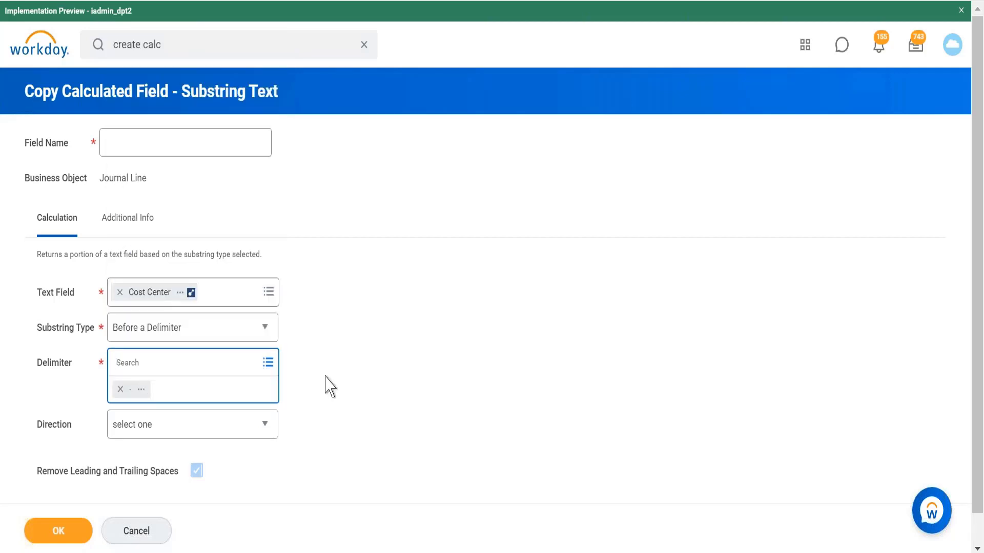
Step: Recheck the ABC-XYZ sample in Notepad++ and set the copied field's Direction to Forward in Workday
{"action": "left_click", "coordinate": [249, 428]}
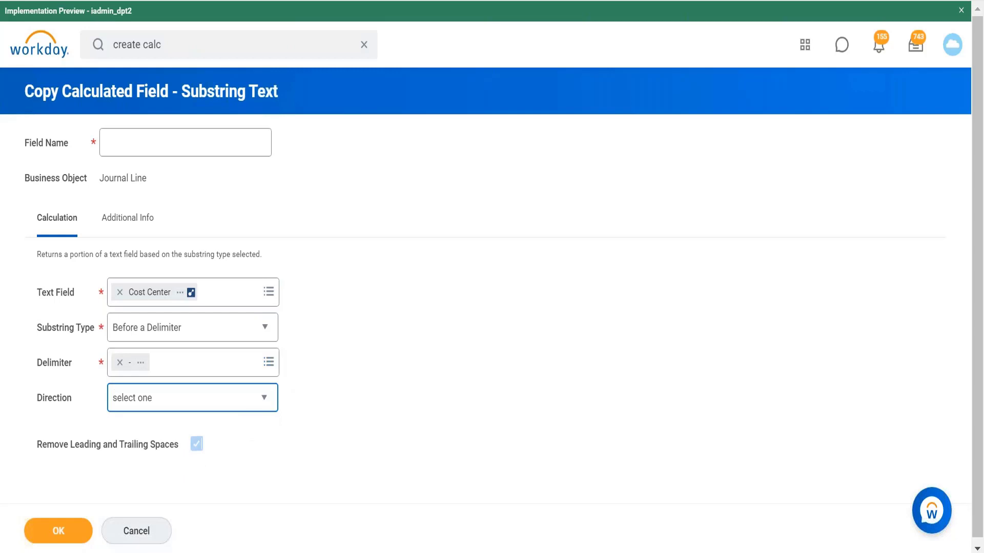
{"action": "left_click", "coordinate": [266, 404]}
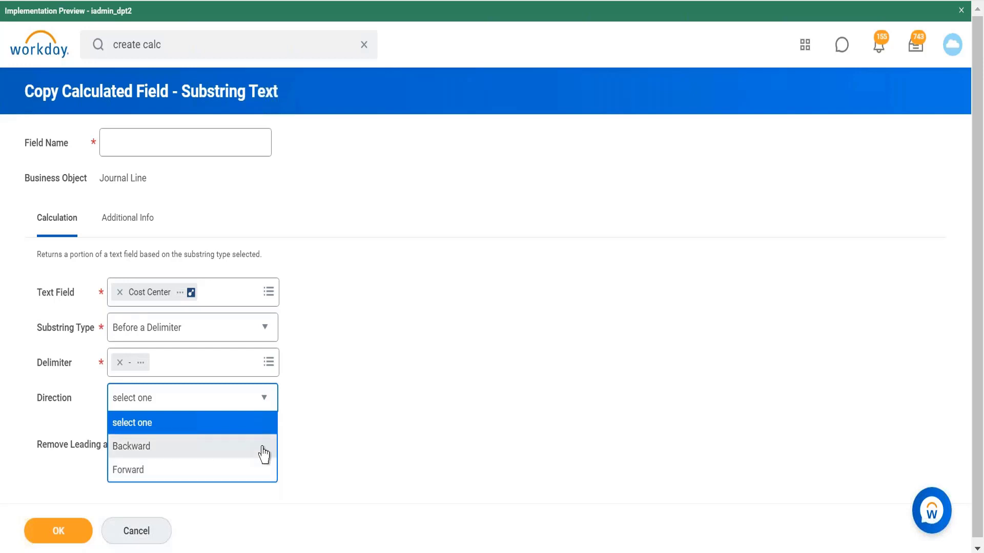
{"action": "key", "text": "alt+Tab"}
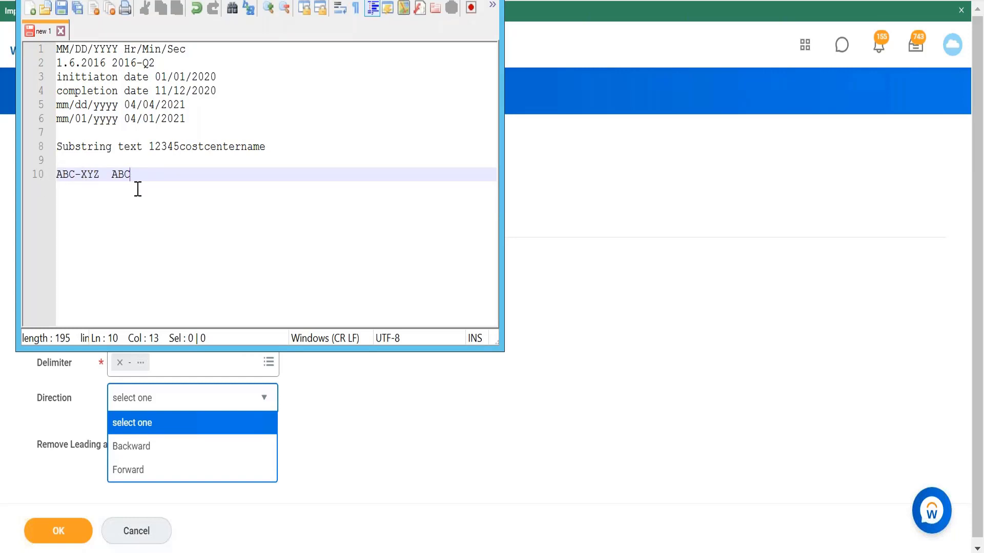
{"action": "key", "text": "alt+Tab"}
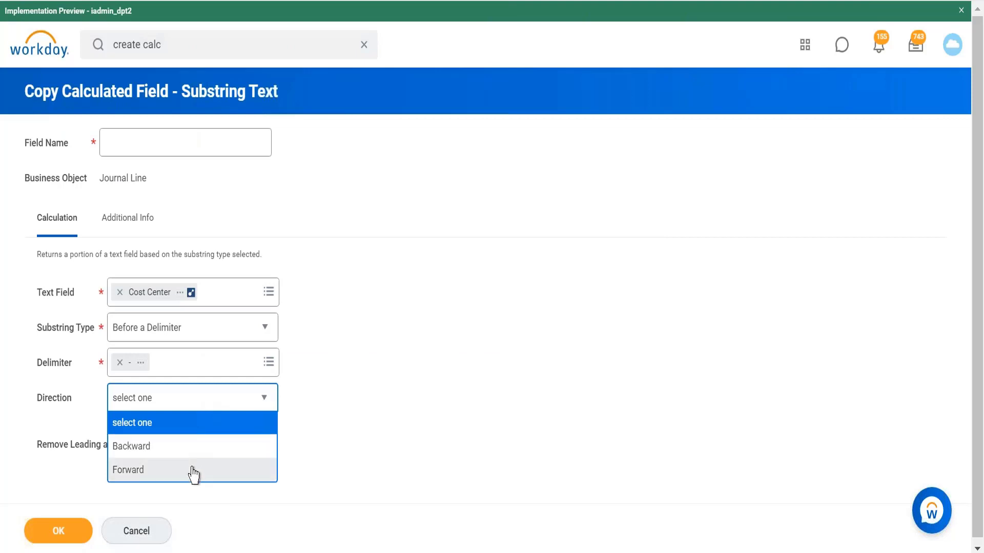
{"action": "left_click", "coordinate": [197, 470]}
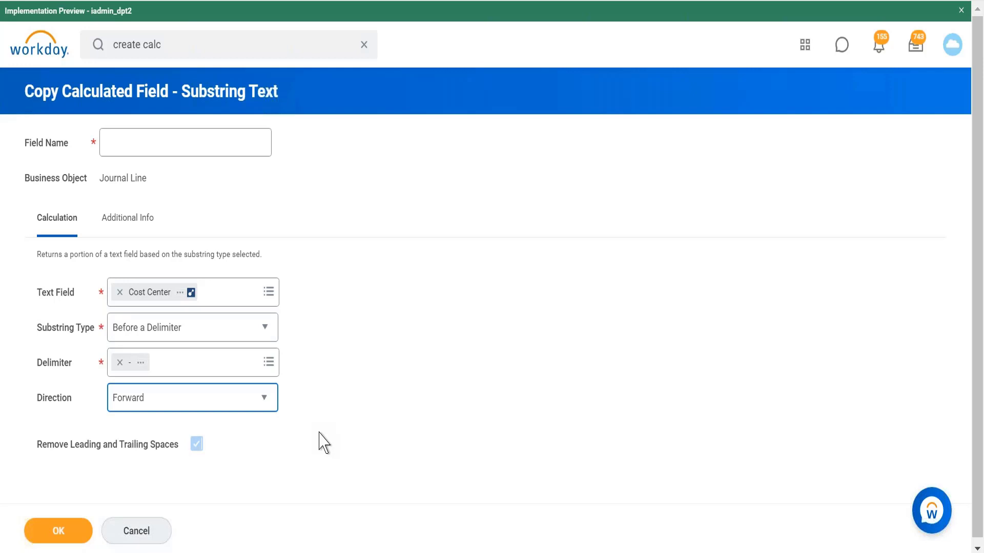
Step: In Notepad++, add the sample "07/04 04" on a new line below the ABC-XYZ example
{"action": "key", "text": "alt+Tab"}
{"action": "key", "text": "alt+Tab"}
{"action": "key", "text": "alt+Tab"}
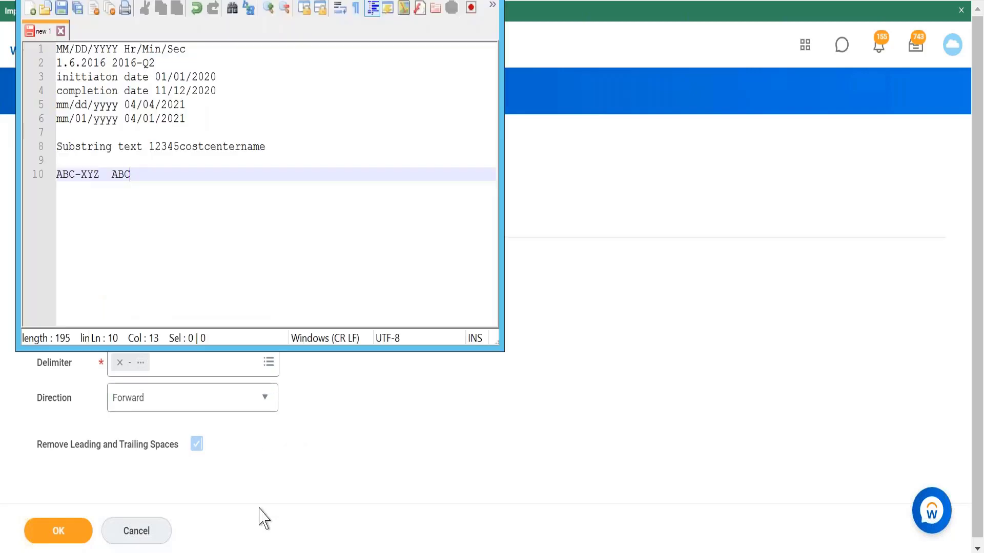
{"action": "key", "text": "Return"}
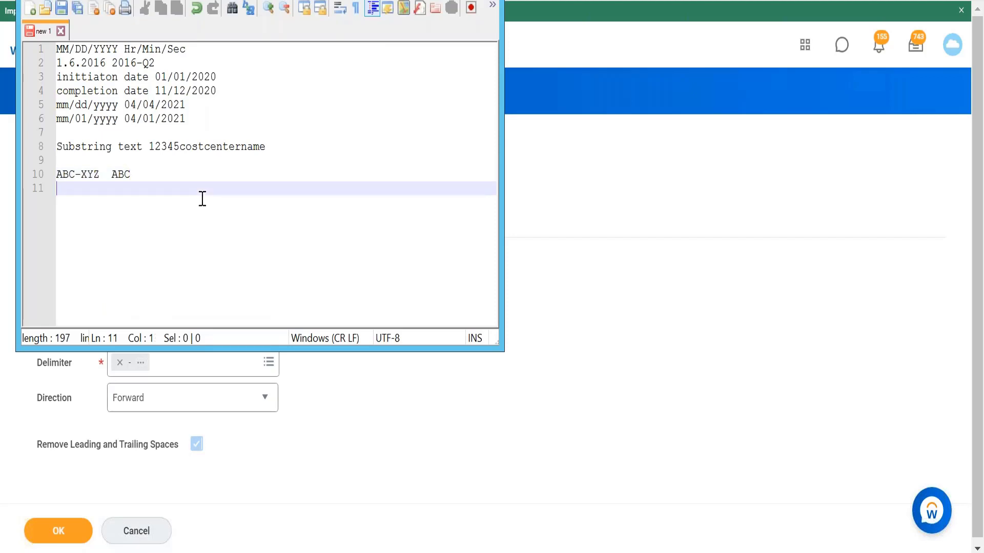
{"action": "type", "text": "07/04 04"}
Step: Review the 07/04 sample and set the copied field's Substring Type to After a Delimiter in Workday
{"action": "key", "text": "alt+Tab"}
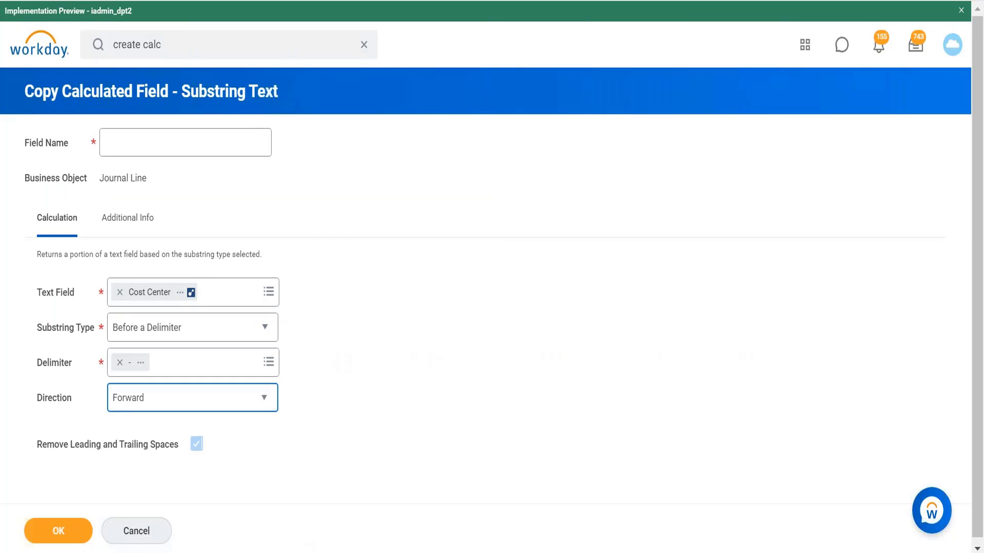
{"action": "key", "text": "alt+Tab"}
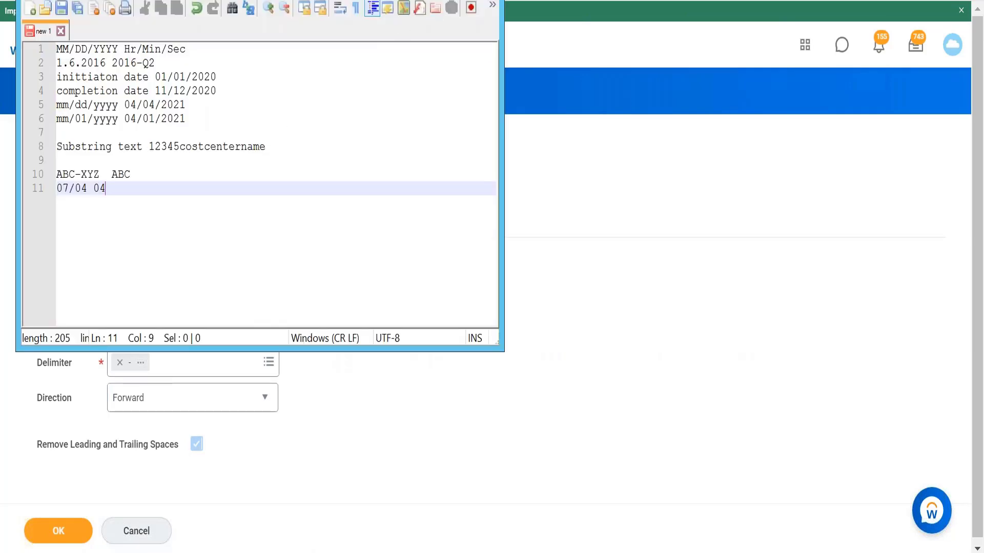
{"action": "key", "text": "alt+Tab"}
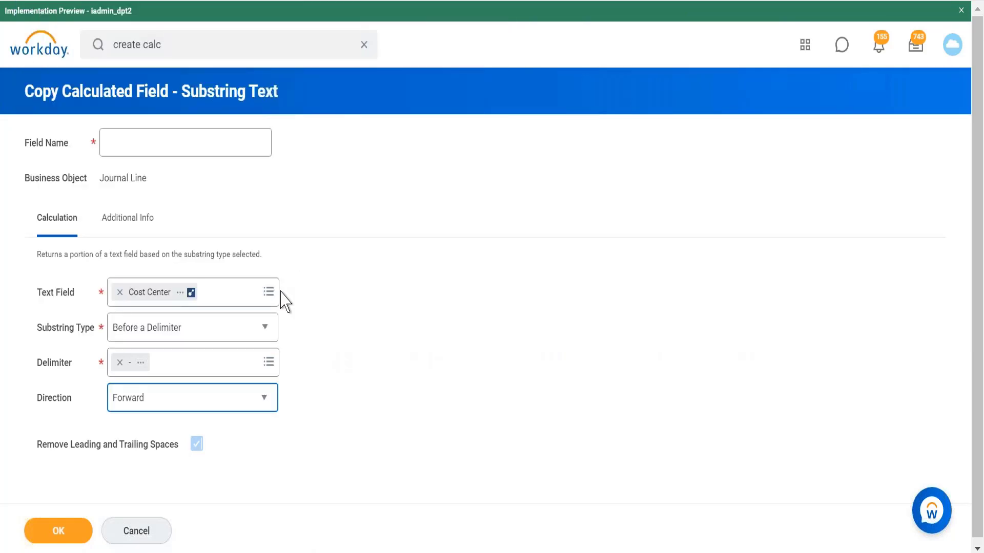
{"action": "left_click", "coordinate": [267, 329]}
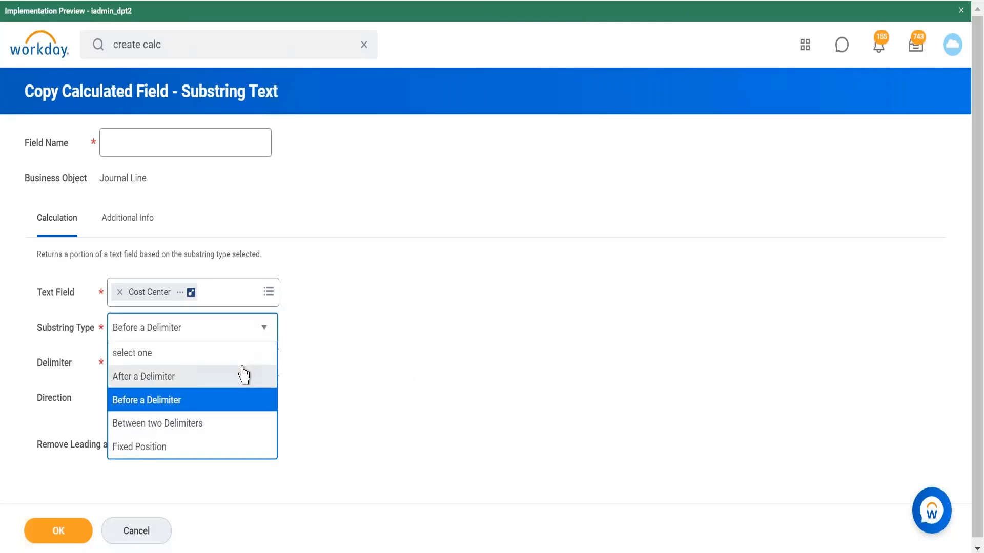
{"action": "left_click", "coordinate": [245, 375]}
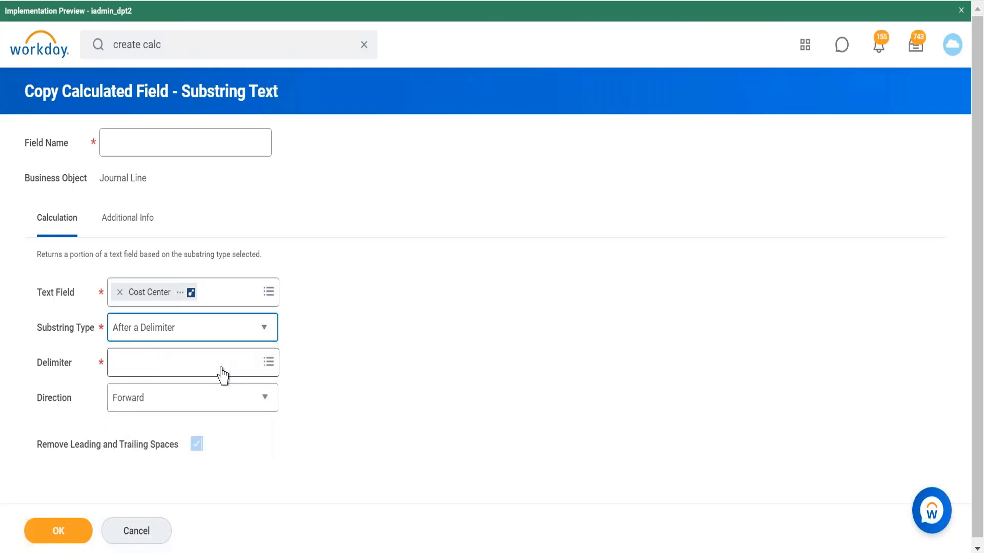
Step: Set the Delimiter to the slash "/" from the global text fields, and compare it with the 07/04 sample in Notepad++
{"action": "left_click", "coordinate": [220, 373]}
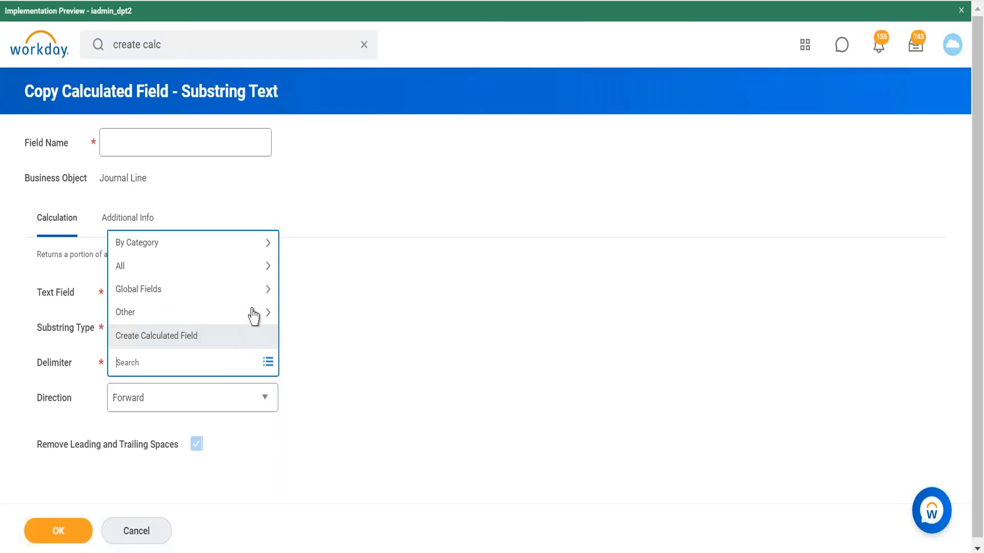
{"action": "left_click", "coordinate": [218, 298]}
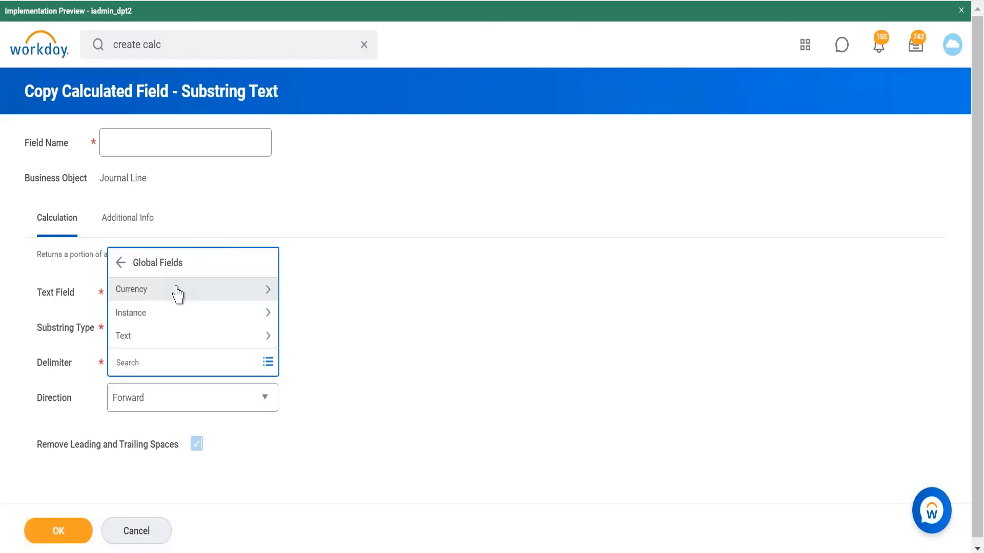
{"action": "left_click", "coordinate": [173, 336]}
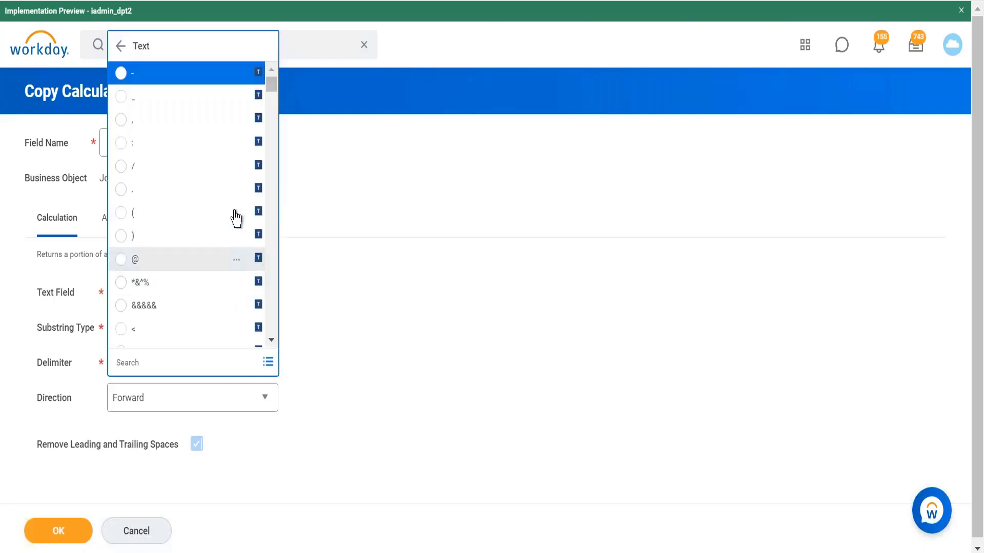
{"action": "left_click", "coordinate": [172, 177]}
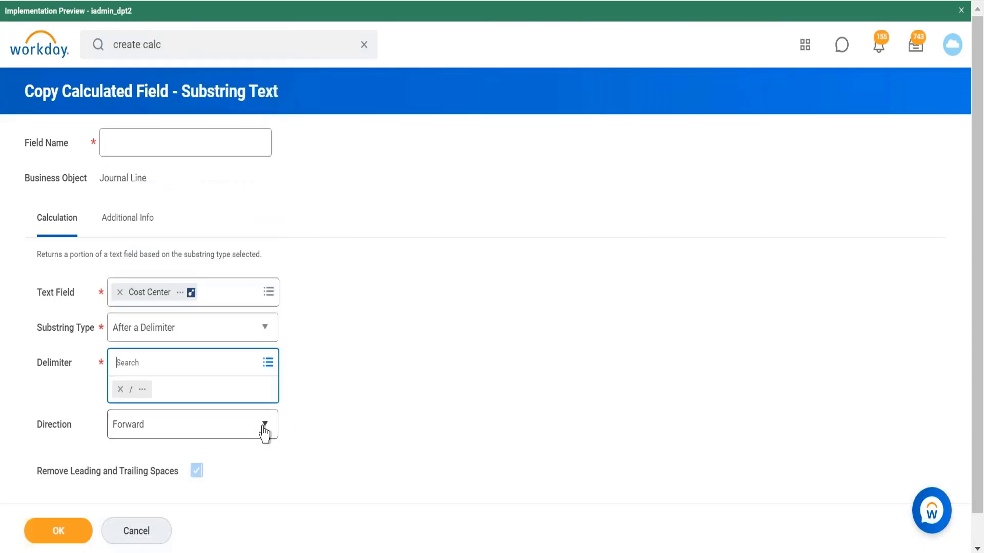
{"action": "mouse_move", "coordinate": [251, 431]}
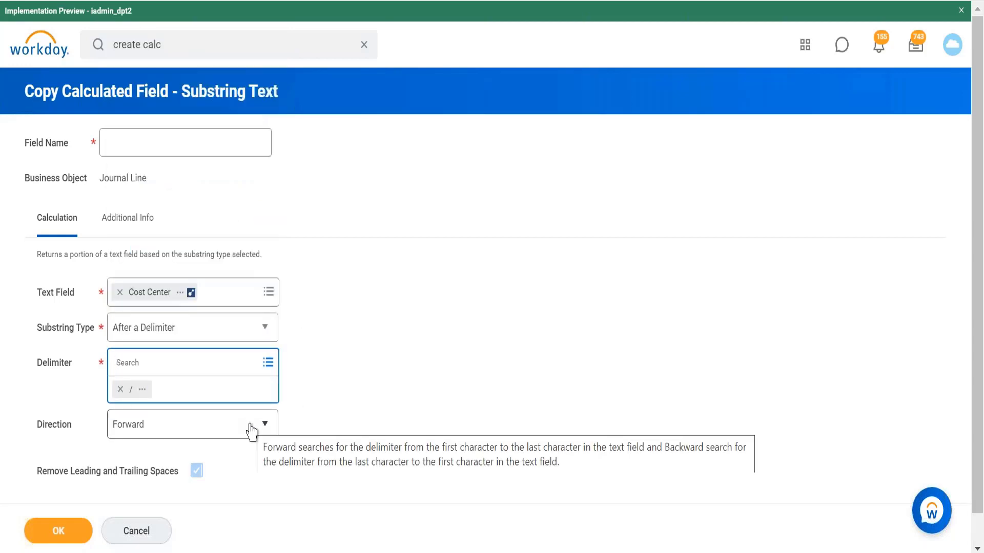
{"action": "key", "text": "alt+Tab"}
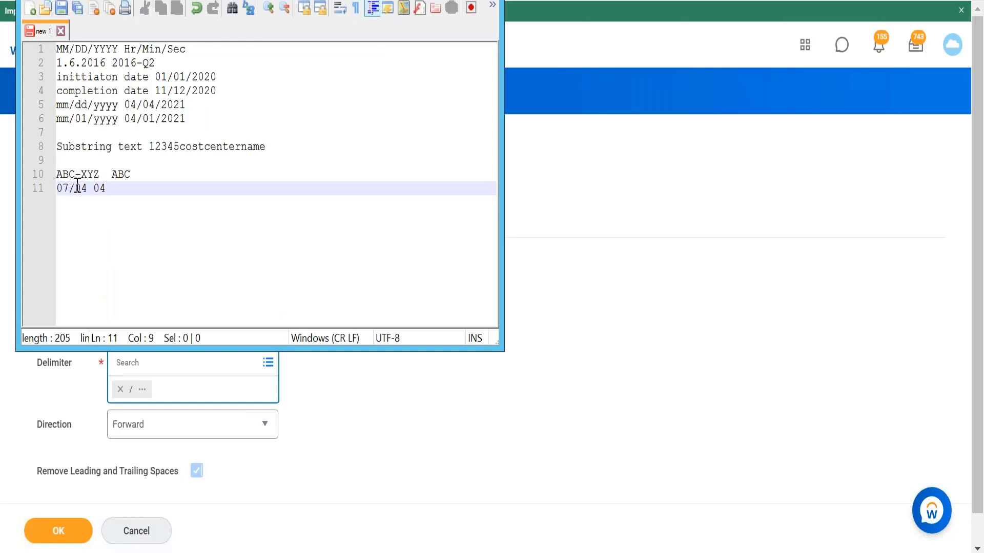
{"action": "key", "text": "alt+Tab"}
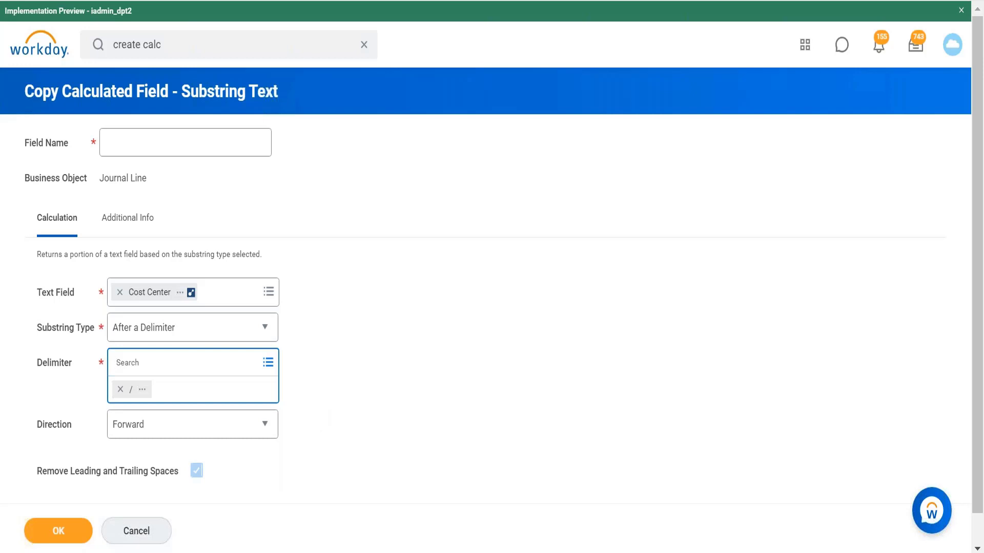
Step: In Notepad++, add the sample "ABC-[XYZ]" followed by "XYZ" on a new line below the 07/04 example
{"action": "key", "text": "alt+Tab"}
{"action": "key", "text": "Return"}
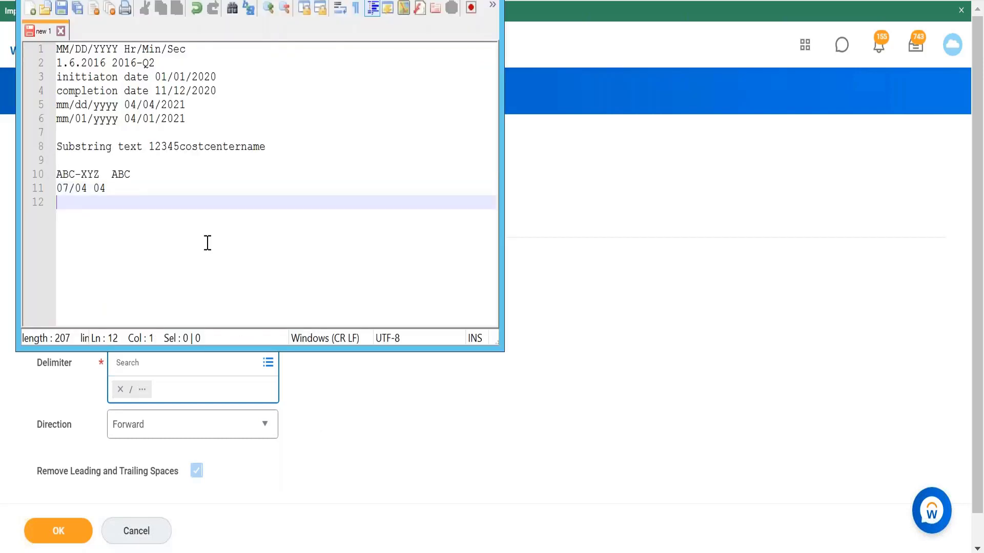
{"action": "type", "text": "A"}
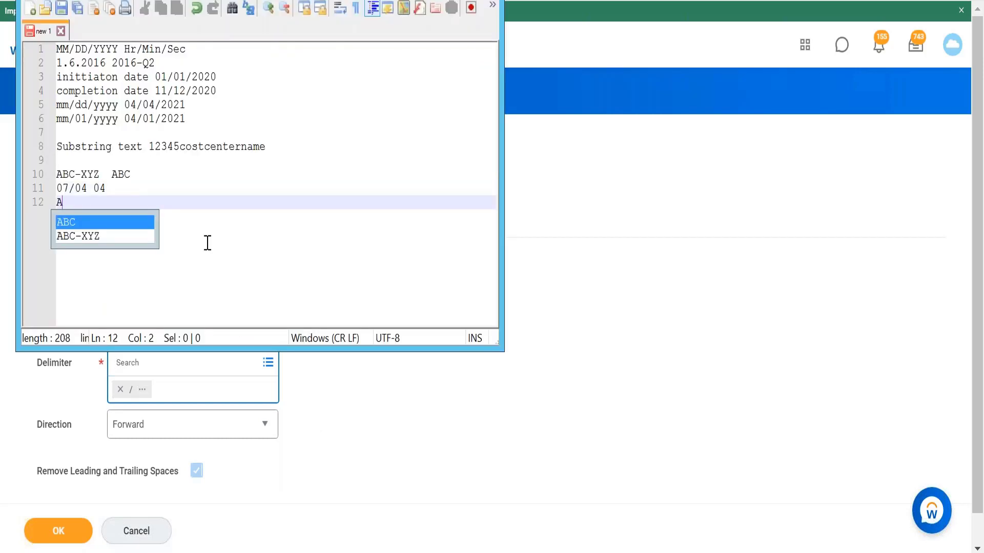
{"action": "type", "text": "BC-"}
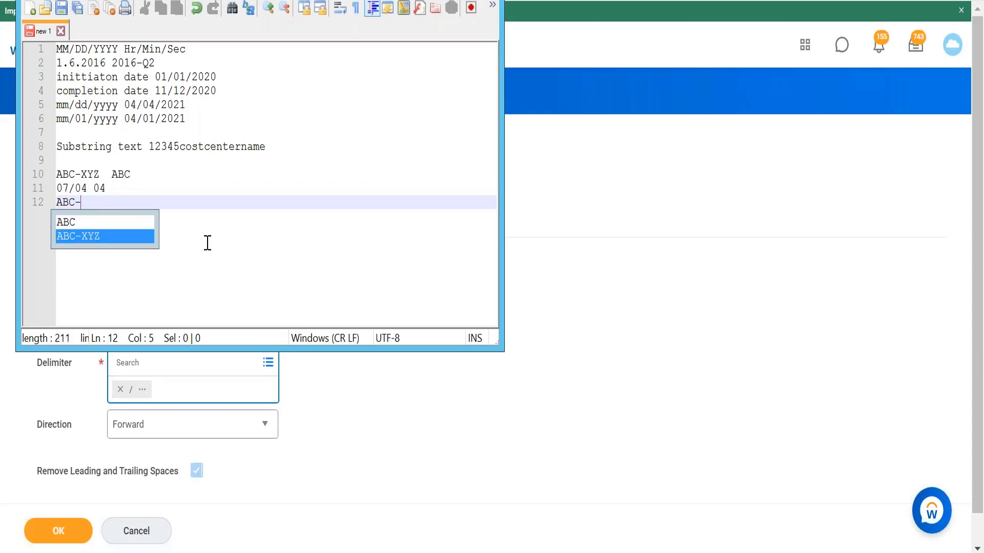
{"action": "type", "text": "[XYZ"}
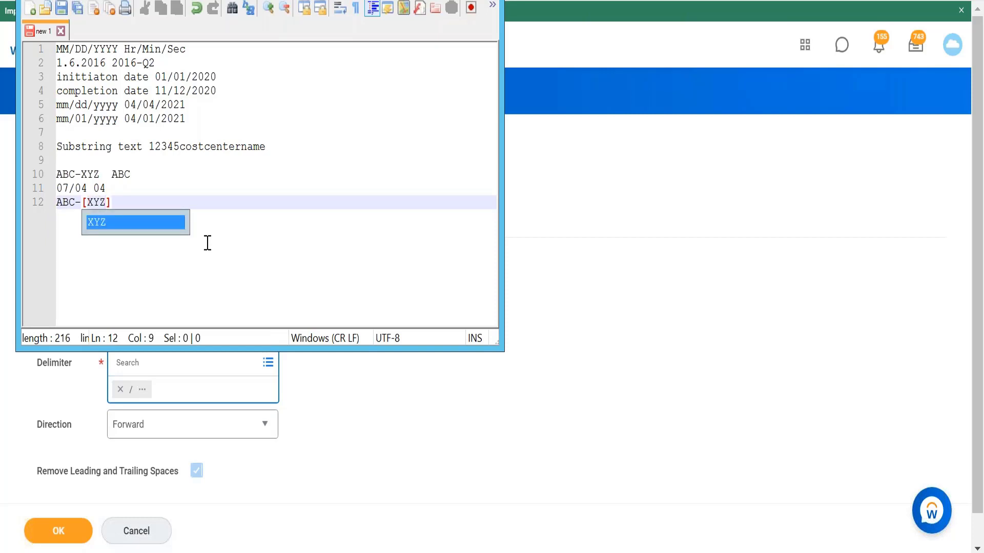
{"action": "key", "text": "Escape"}
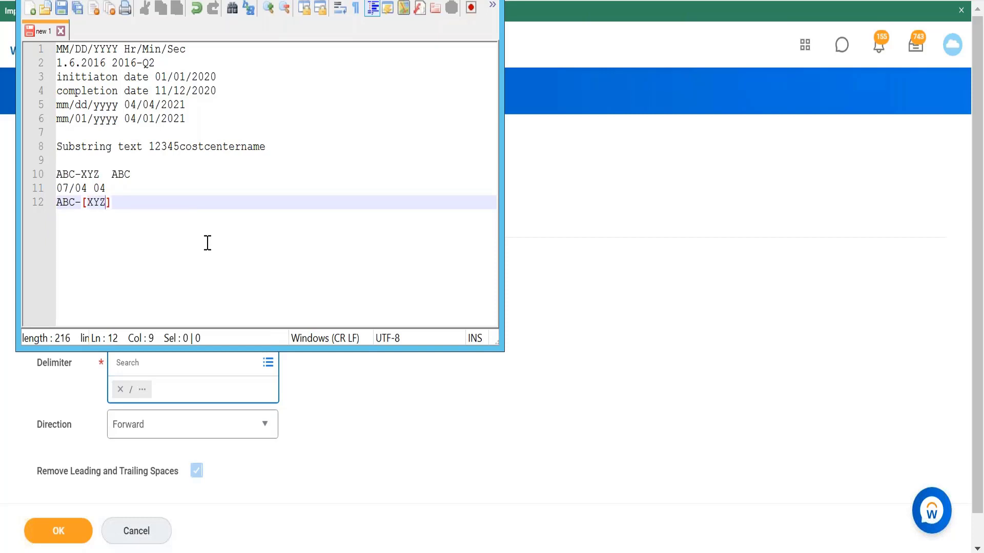
{"action": "left_click", "coordinate": [130, 201]}
{"action": "type", "text": "X"}
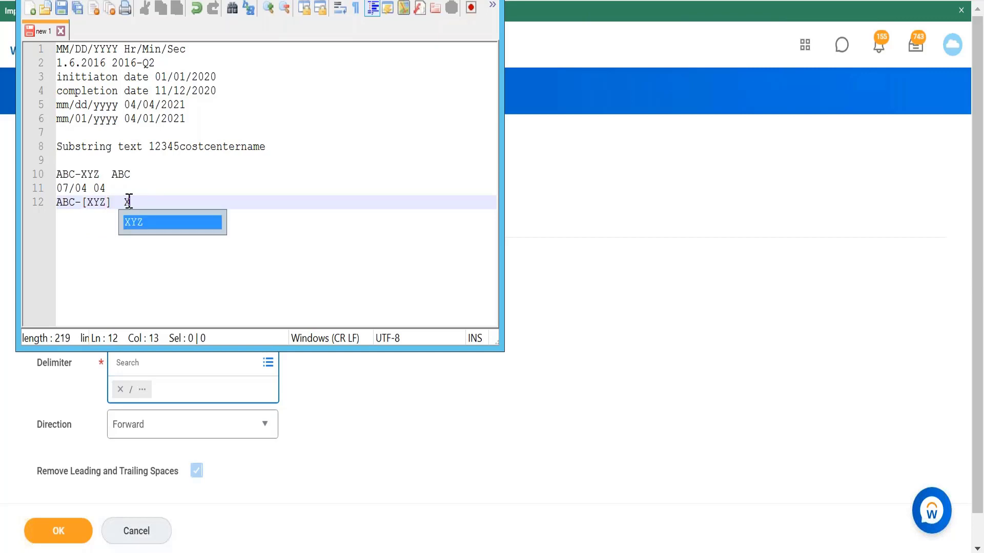
{"action": "type", "text": "YZ"}
{"action": "left_click", "coordinate": [286, 280]}
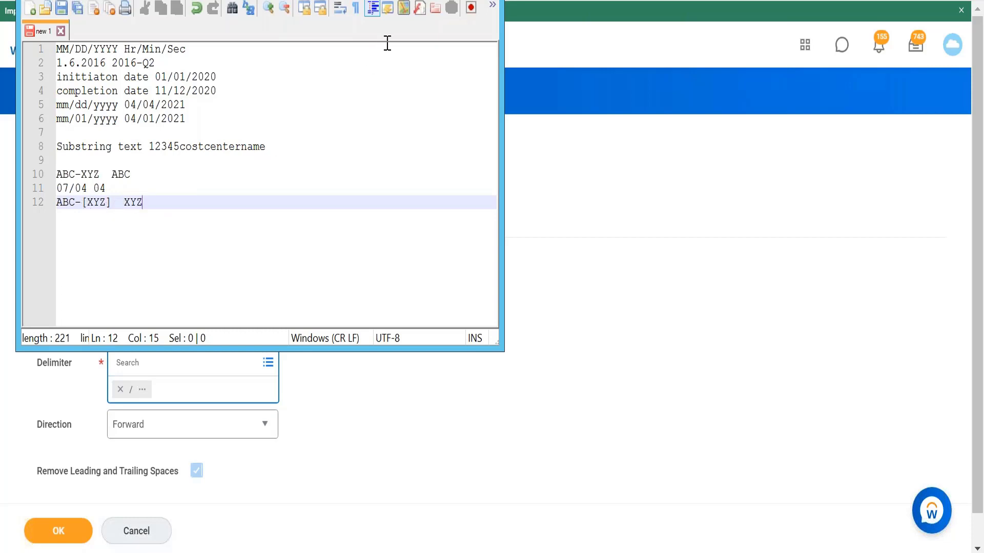
Step: Return to Workday and set the copied field's Substring Type to Between two Delimiters
{"action": "left_click", "coordinate": [455, 0]}
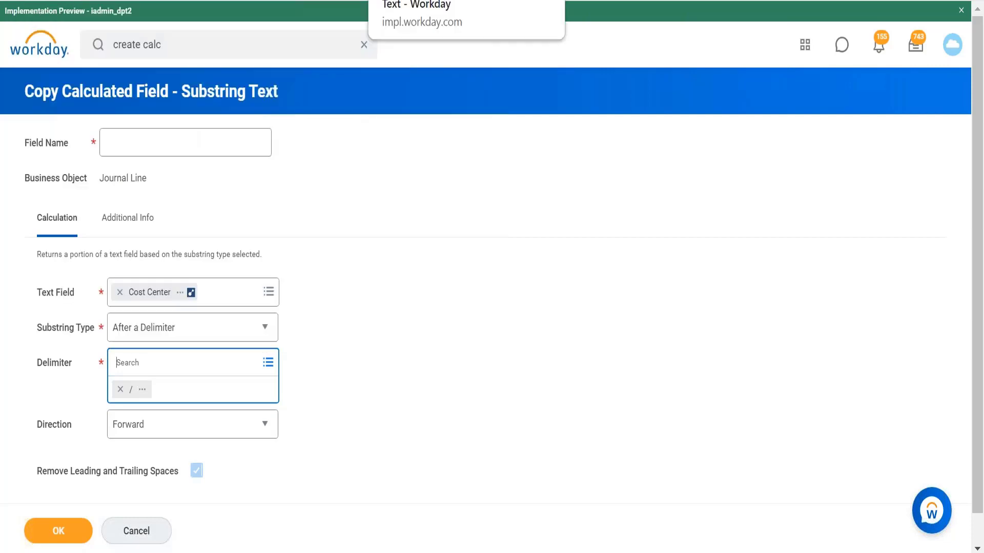
{"action": "left_click", "coordinate": [254, 328]}
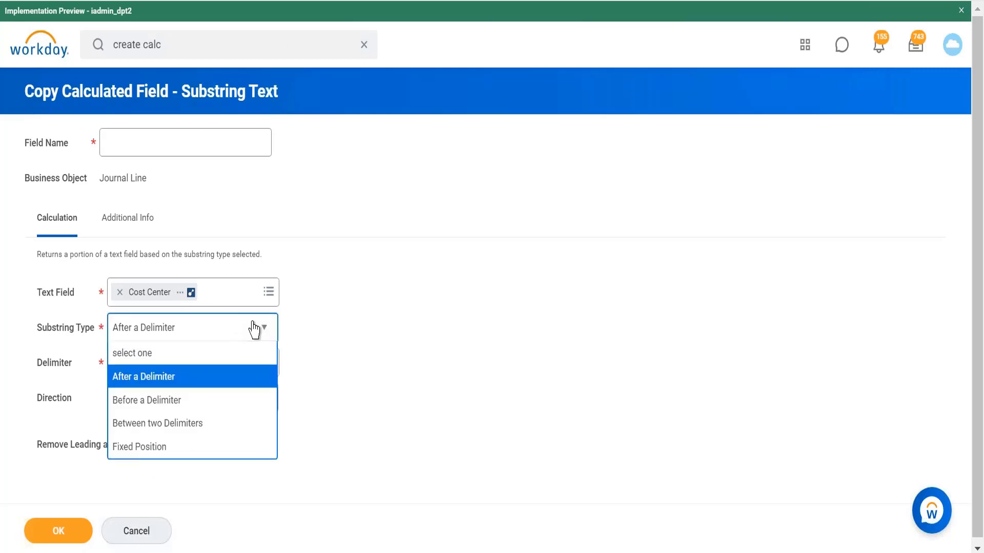
{"action": "left_click", "coordinate": [217, 432]}
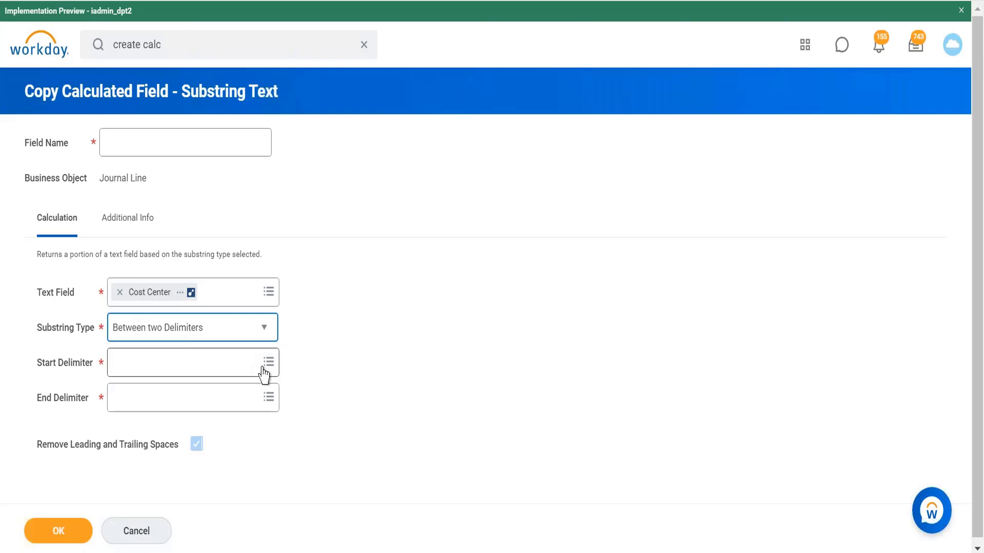
Step: Check the ABC-[XYZ] sample in Notepad++ and look through Workday's global text fields for an opening square bracket as Start Delimiter
{"action": "key", "text": "alt+Tab"}
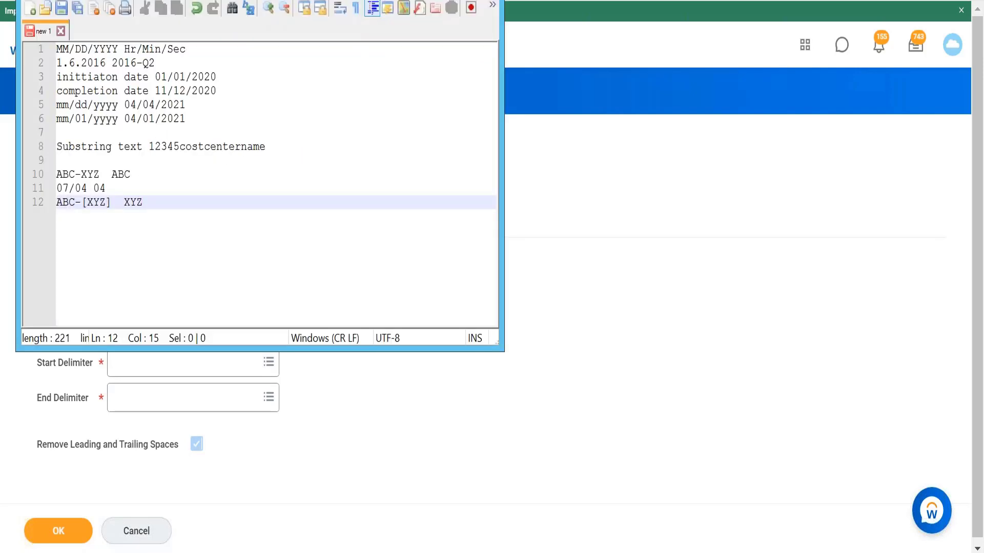
{"action": "key", "text": "alt+Tab"}
{"action": "left_click", "coordinate": [217, 367]}
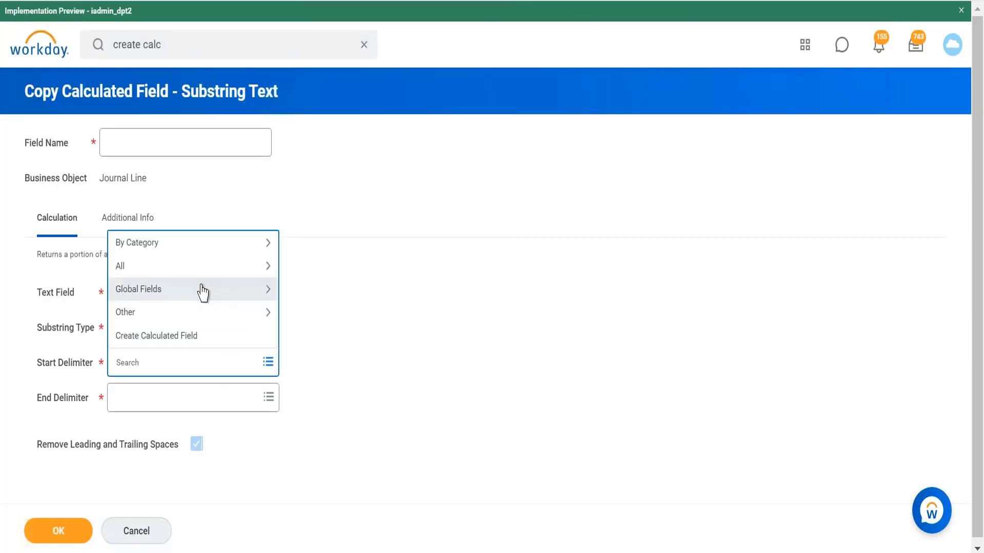
{"action": "left_click", "coordinate": [202, 290]}
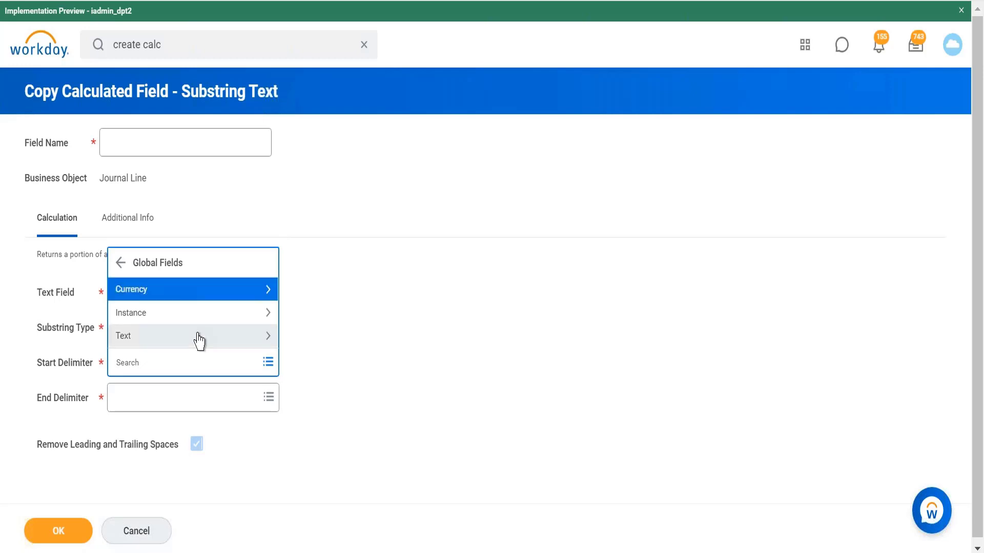
{"action": "left_click", "coordinate": [199, 338]}
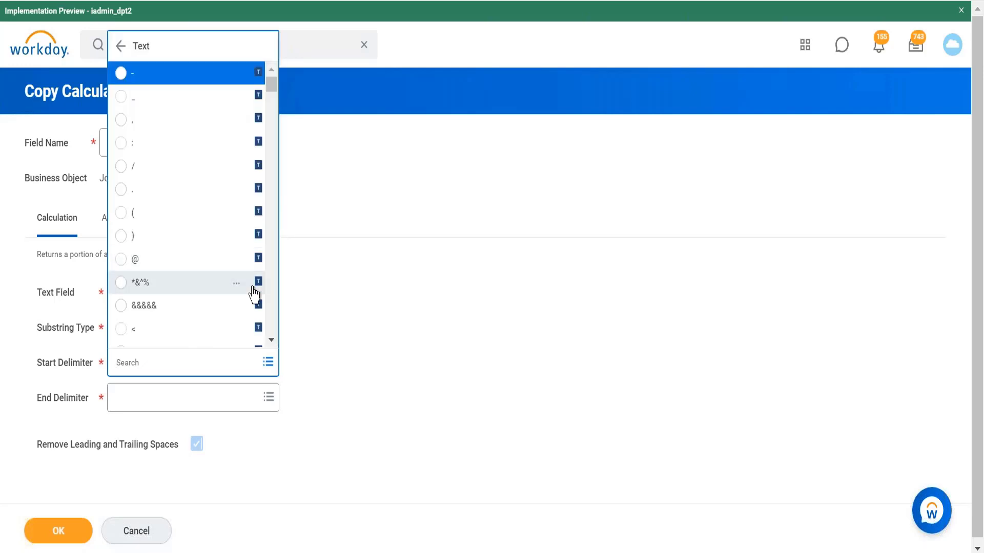
{"action": "left_click", "coordinate": [271, 340]}
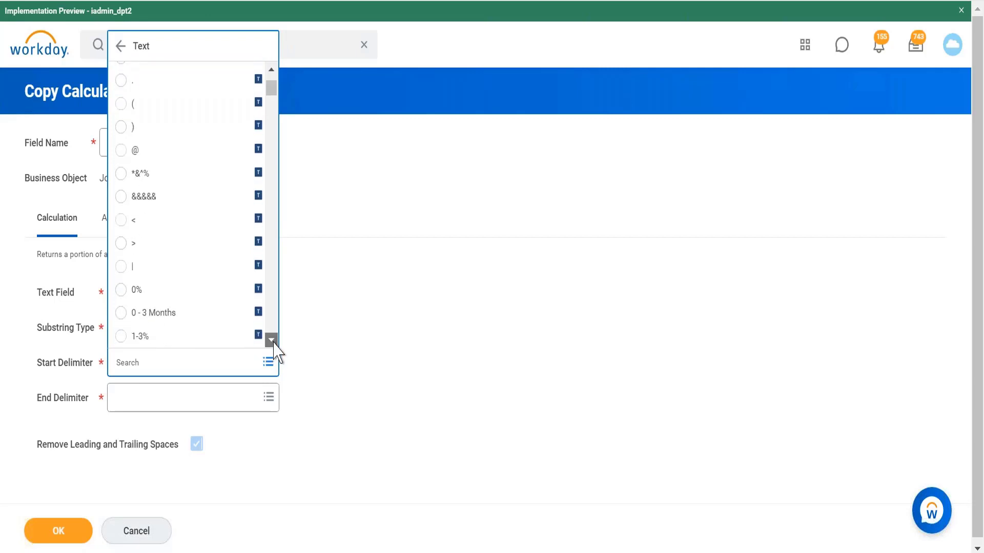
{"action": "left_click", "coordinate": [271, 340]}
{"action": "left_click", "coordinate": [271, 340]}
{"action": "left_click", "coordinate": [271, 340]}
{"action": "left_click", "coordinate": [271, 340]}
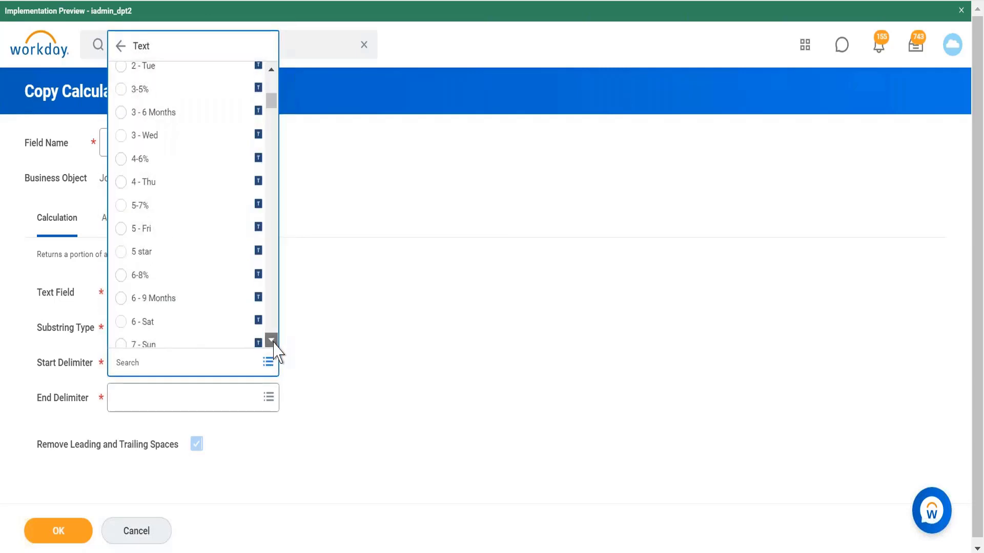
{"action": "left_click", "coordinate": [271, 339]}
{"action": "left_click", "coordinate": [271, 340]}
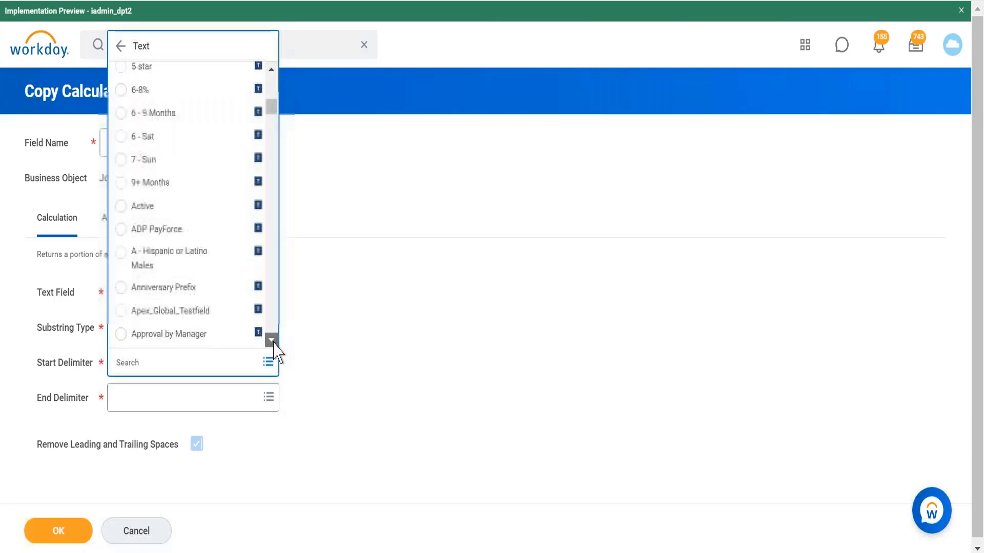
{"action": "left_click", "coordinate": [224, 364]}
{"action": "type", "text": "["}
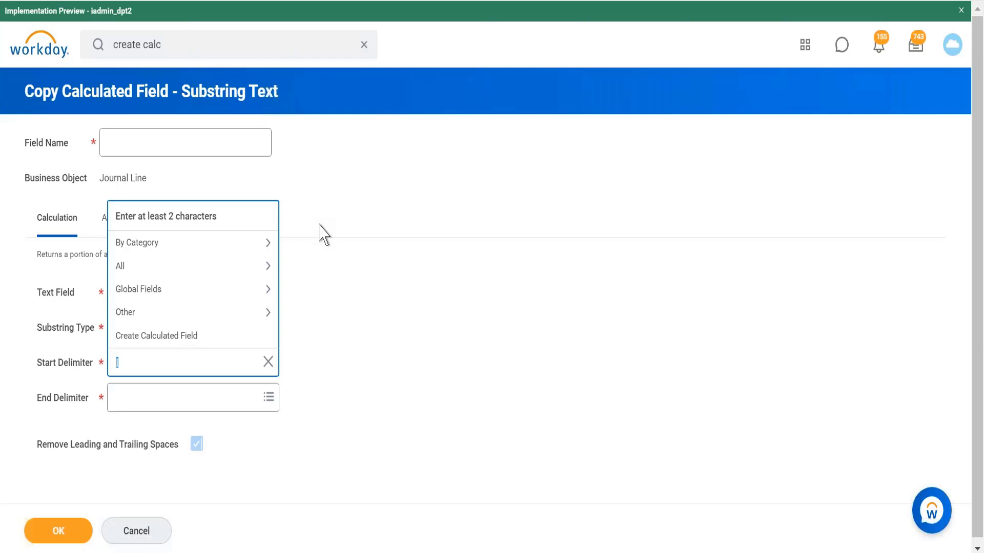
Step: Search for "create calc", discard the copied field's changes, and open the Create Calculated Field task
{"action": "left_click", "coordinate": [181, 44]}
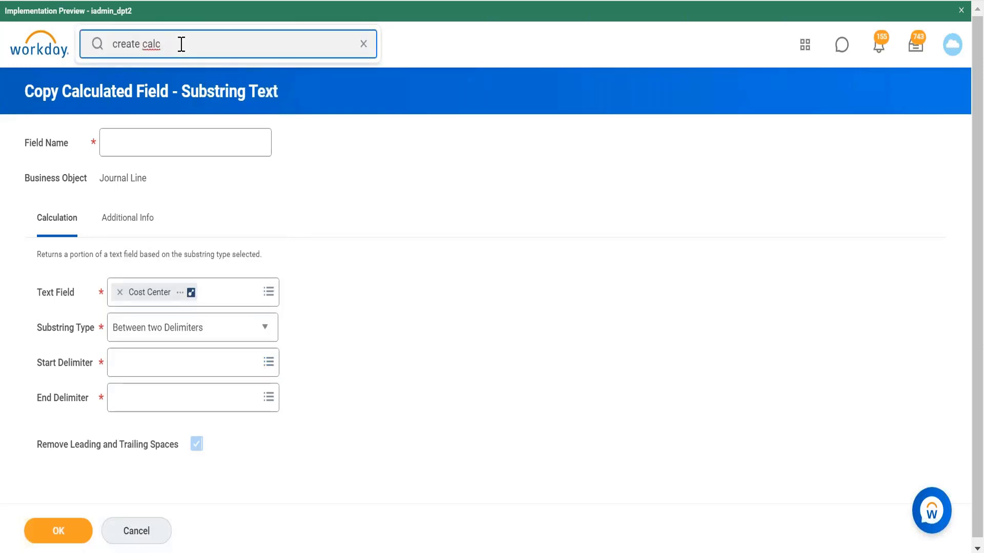
{"action": "key", "text": "Return"}
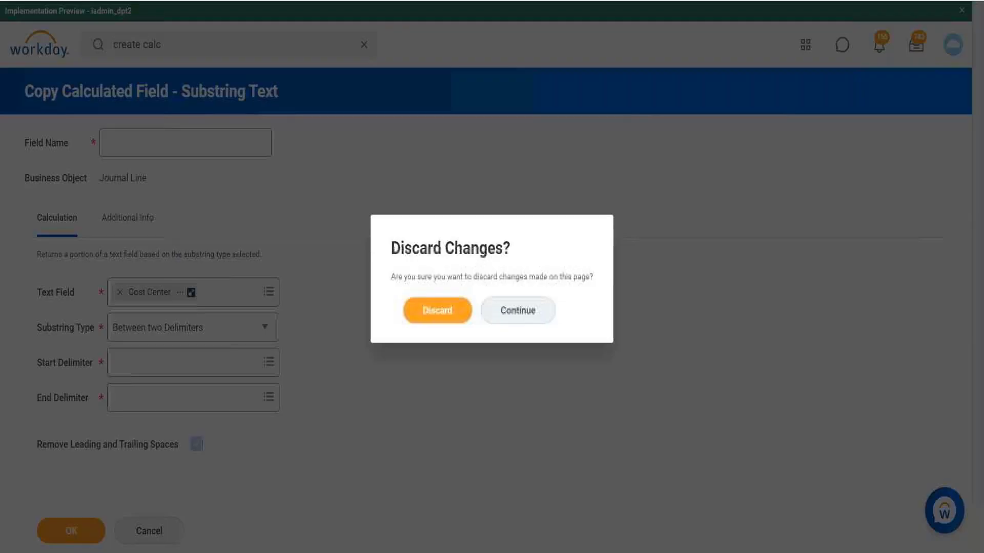
{"action": "left_click", "coordinate": [425, 311]}
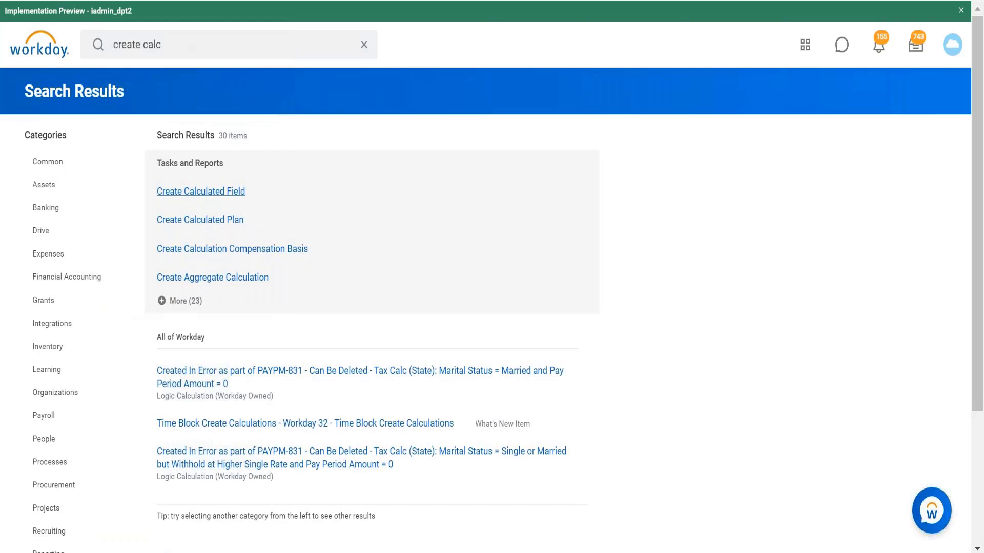
{"action": "left_click", "coordinate": [232, 195]}
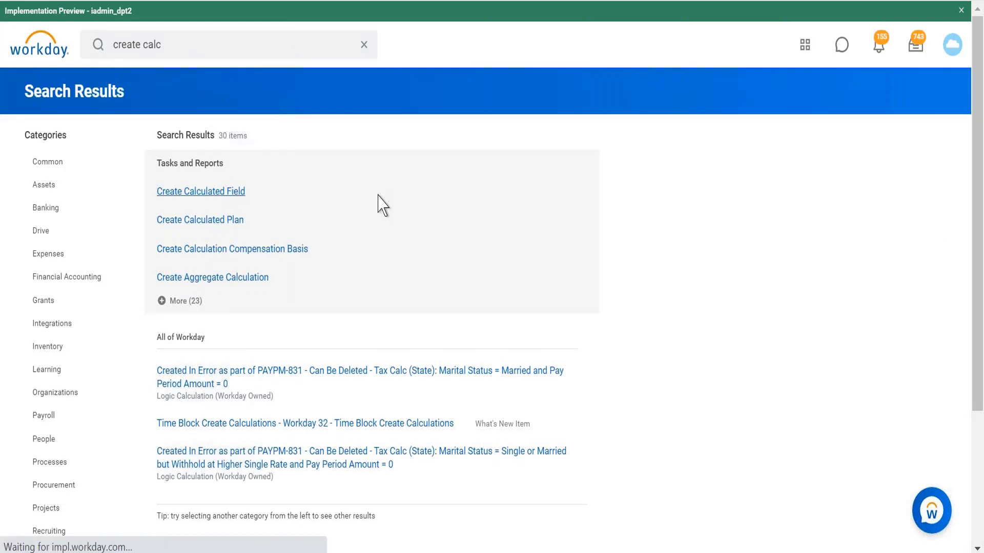
Step: Name the new calculated field "CF square parenthesis text constant" and set its Business Object to Global
{"action": "left_click", "coordinate": [218, 137]}
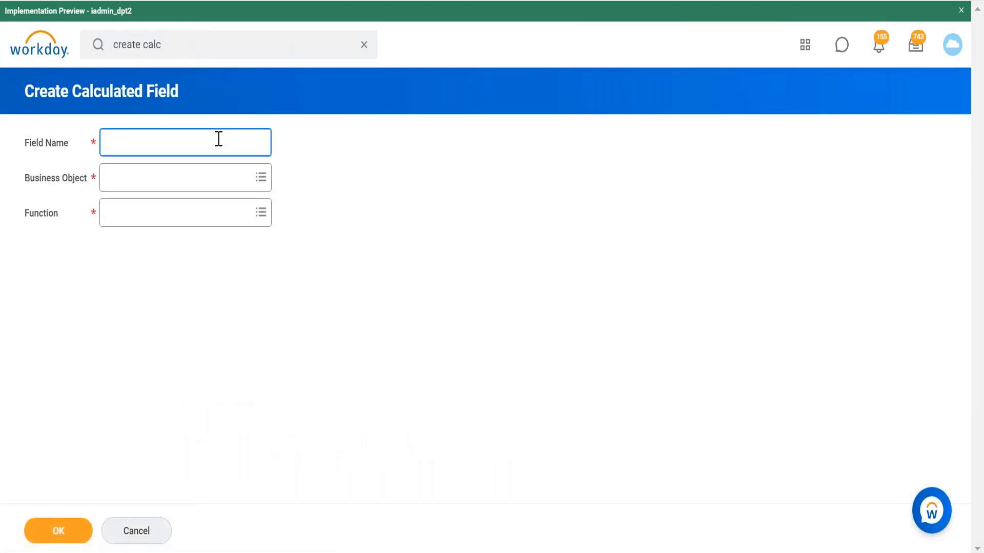
{"action": "type", "text": "CF"}
{"action": "type", "text": "square parenthesis text c"}
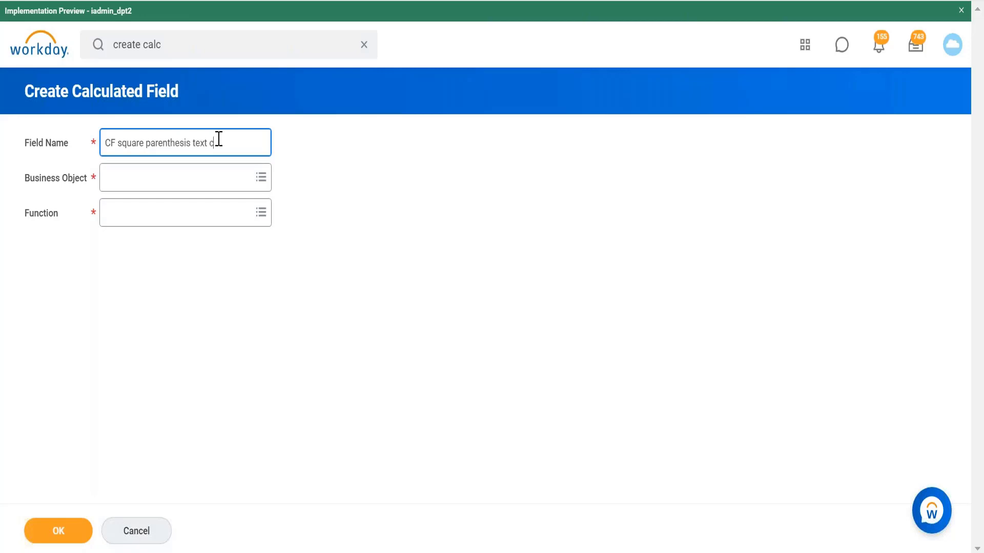
{"action": "type", "text": "onstant"}
{"action": "left_click", "coordinate": [215, 183]}
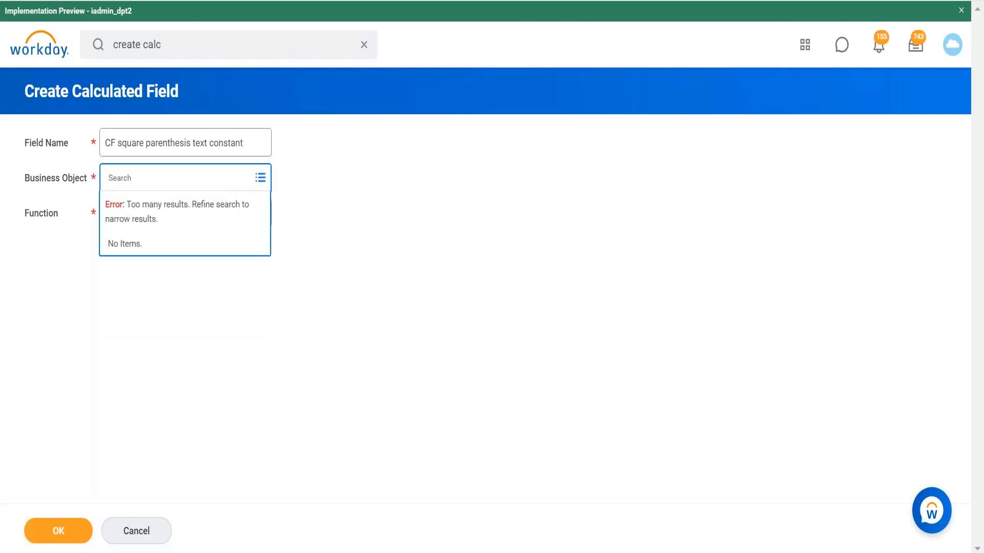
{"action": "type", "text": "global"}
{"action": "key", "text": "Return"}
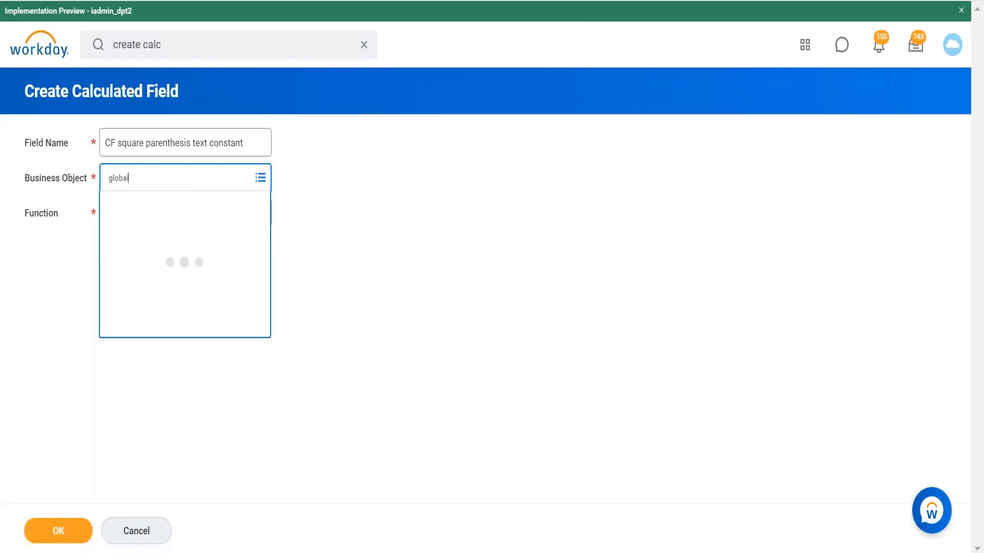
{"action": "left_click", "coordinate": [222, 239]}
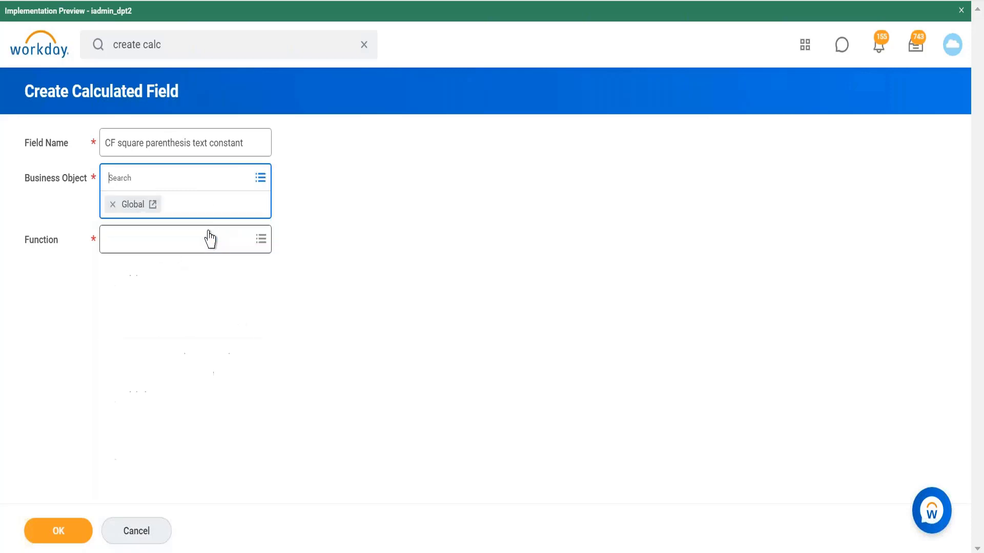
Step: Set the Function to Text Constant, rename the field "CF open square parenthesis text constant", and proceed to its calculation settings
{"action": "left_click", "coordinate": [185, 250]}
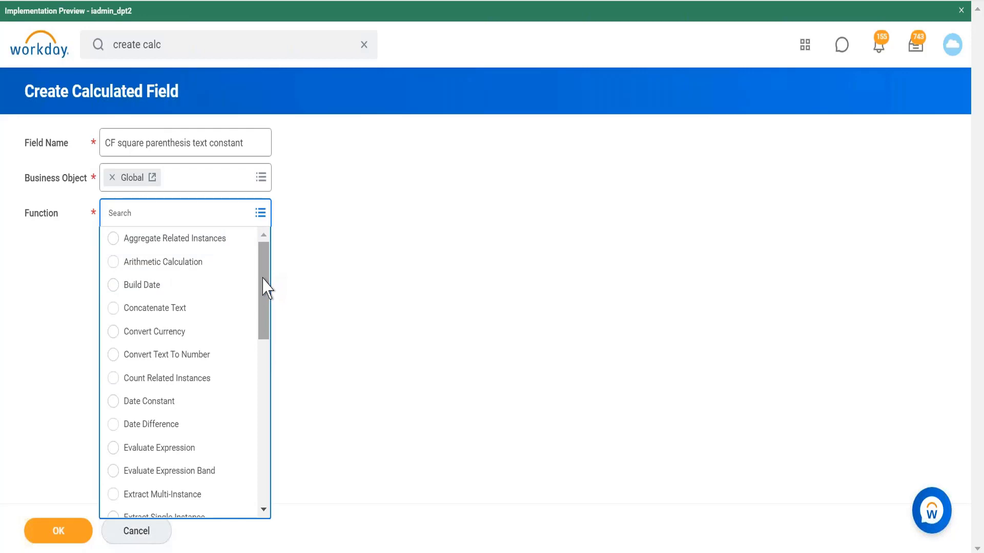
{"action": "left_click_drag", "start_coordinate": [260, 307], "coordinate": [257, 476]}
{"action": "left_click", "coordinate": [198, 461]}
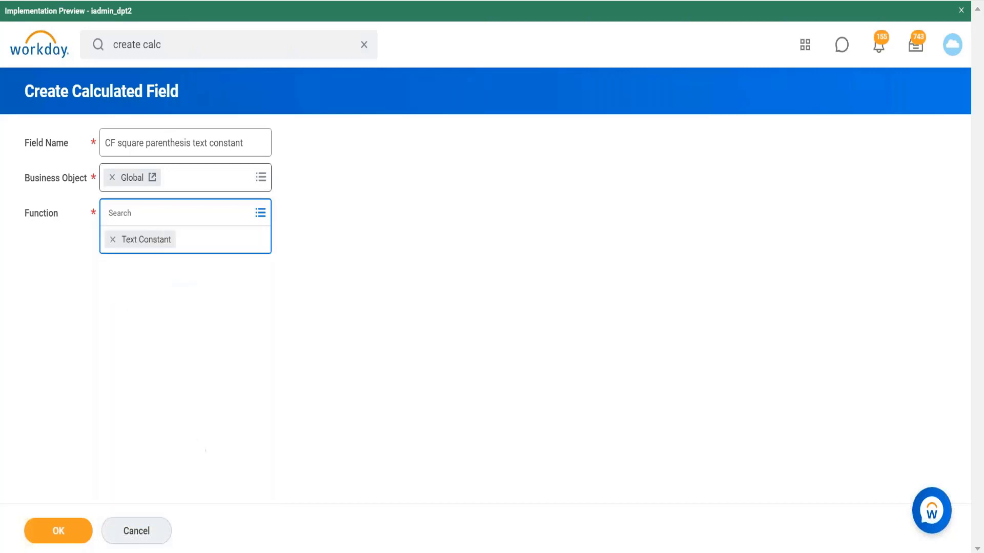
{"action": "left_click", "coordinate": [117, 142]}
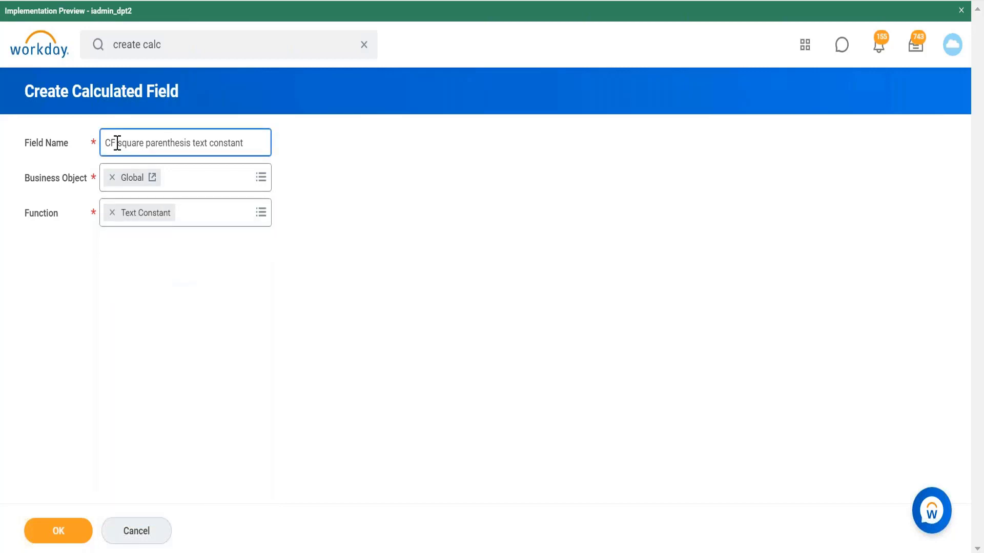
{"action": "type", "text": "ope"}
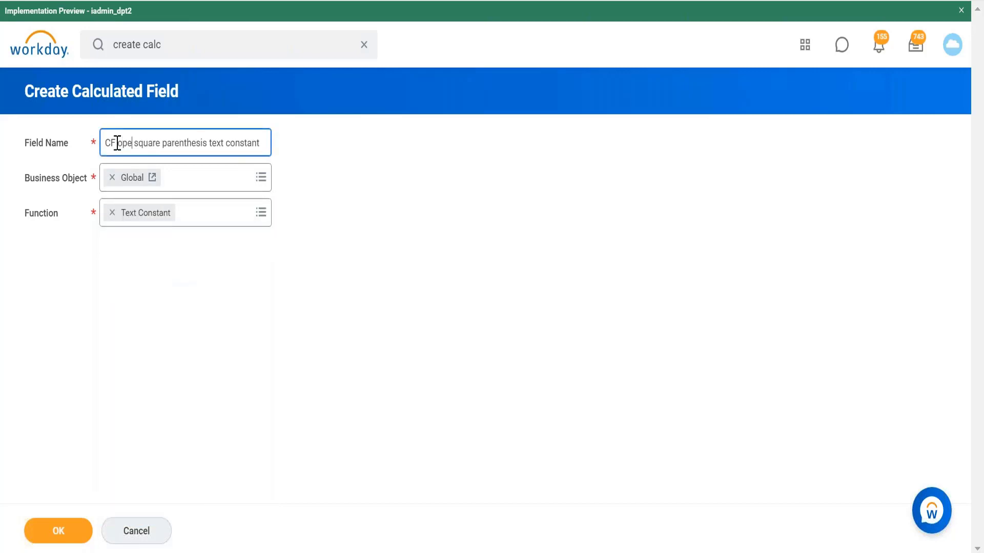
{"action": "type", "text": "n"}
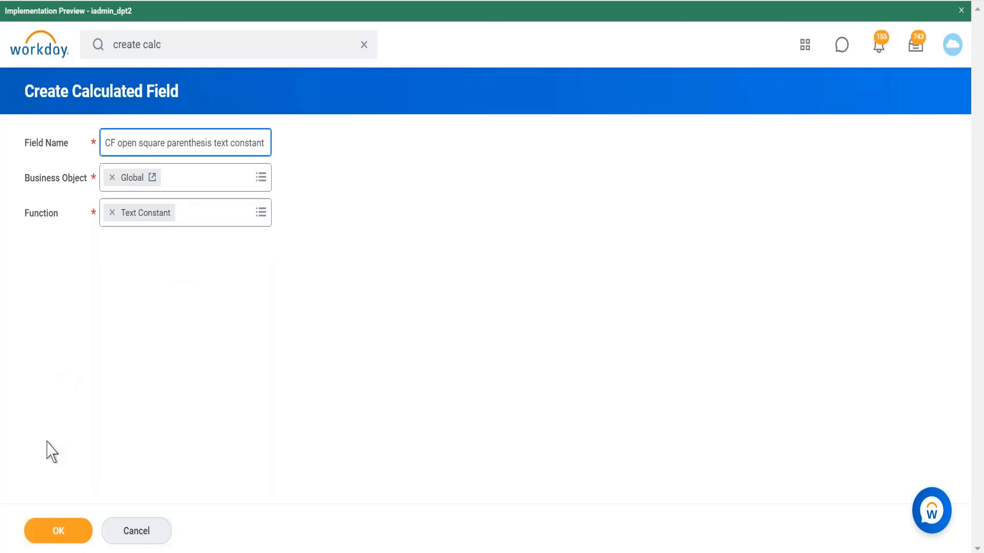
{"action": "left_click", "coordinate": [58, 533]}
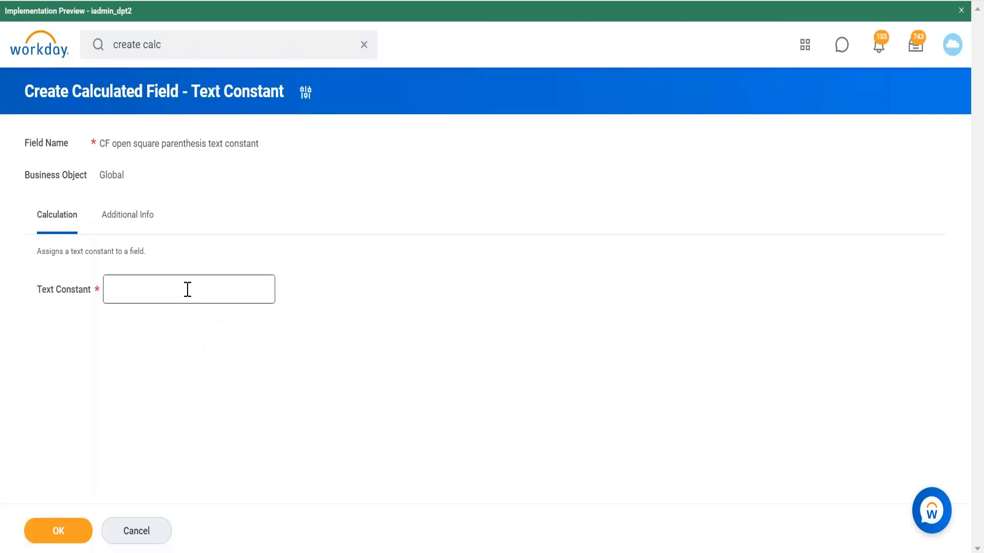
Step: Try "[Mango" and "04/07" as example values for the Text Constant, and remove the sample text
{"action": "left_click", "coordinate": [188, 289]}
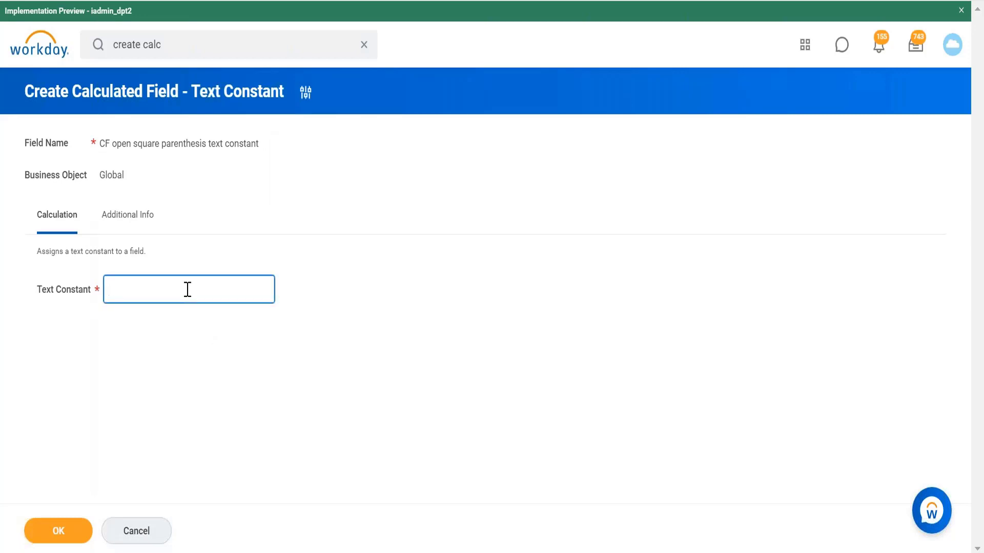
{"action": "type", "text": "[Mango"}
{"action": "key", "text": "BackSpace"}
{"action": "key", "text": "BackSpace"}
{"action": "key", "text": "BackSpace"}
{"action": "key", "text": "BackSpace"}
{"action": "key", "text": "BackSpace"}
{"action": "type", "text": "04/07"}
{"action": "key", "text": "BackSpace"}
{"action": "key", "text": "BackSpace"}
{"action": "key", "text": "BackSpace"}
{"action": "key", "text": "BackSpace"}
{"action": "key", "text": "BackSpace"}
Step: Save the field with "[" as its Text Constant and start creating another calculation
{"action": "type", "text": "["}
{"action": "left_click", "coordinate": [66, 532]}
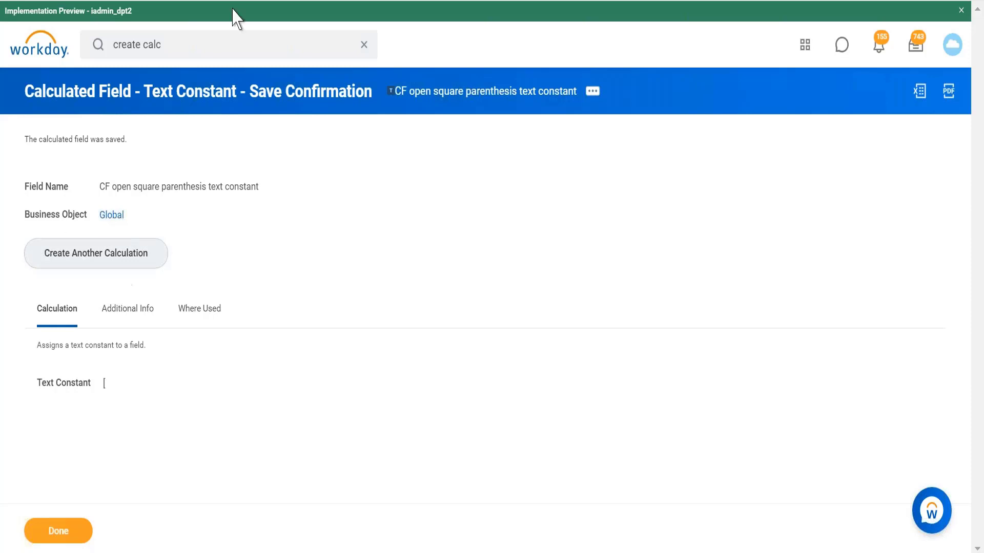
{"action": "left_click", "coordinate": [203, 48]}
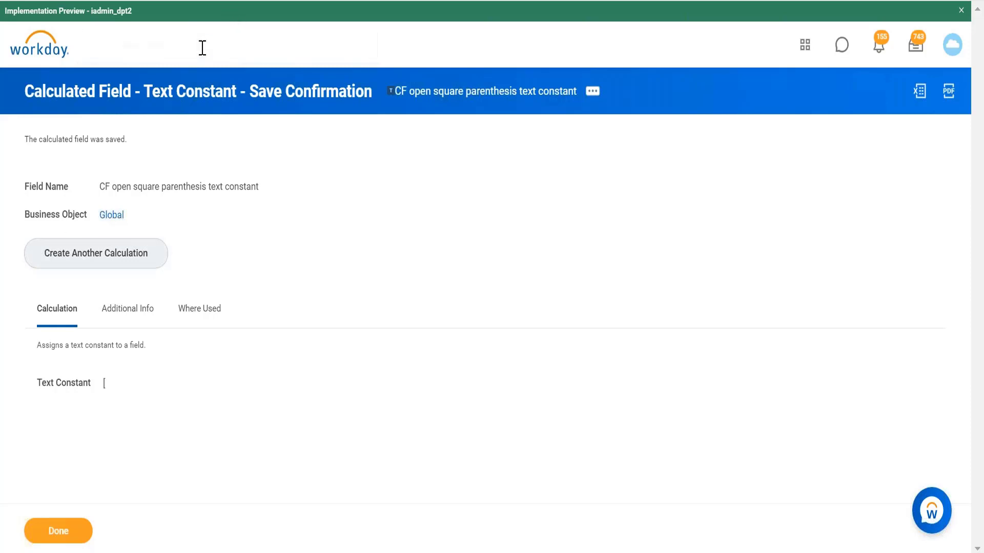
{"action": "left_click", "coordinate": [109, 263]}
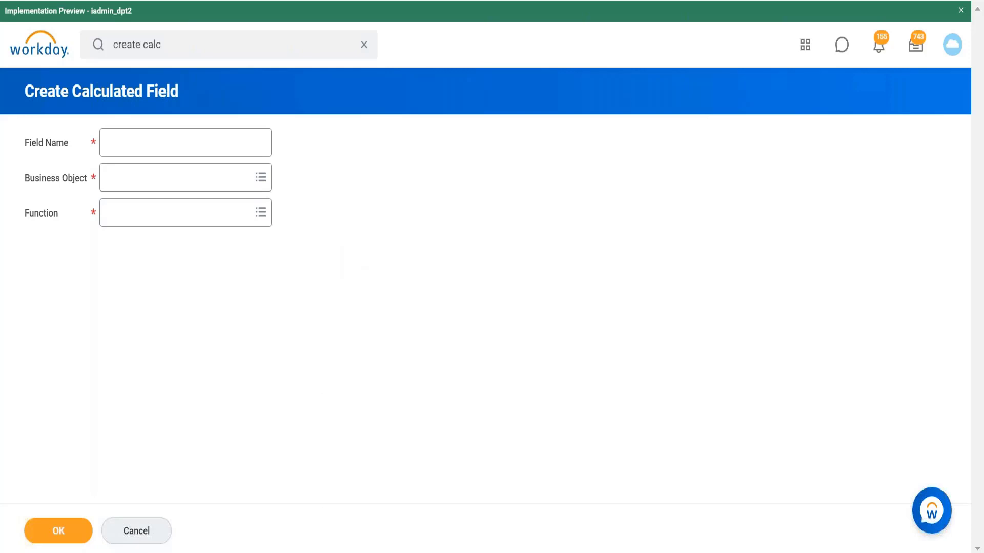
Step: Switch to Notepad++, add the line "preferred name (preferred language)" one blank line below the ABC-[XYZ] sample, and return to Workday
{"action": "left_click", "coordinate": [323, 552]}
{"action": "key", "text": "Return"}
{"action": "key", "text": "Return"}
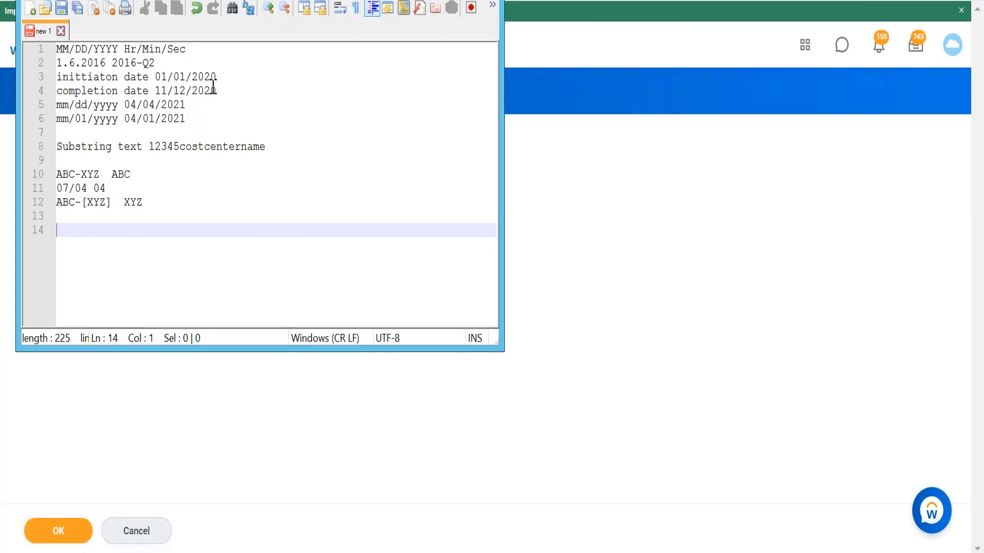
{"action": "type", "text": "preferred name"}
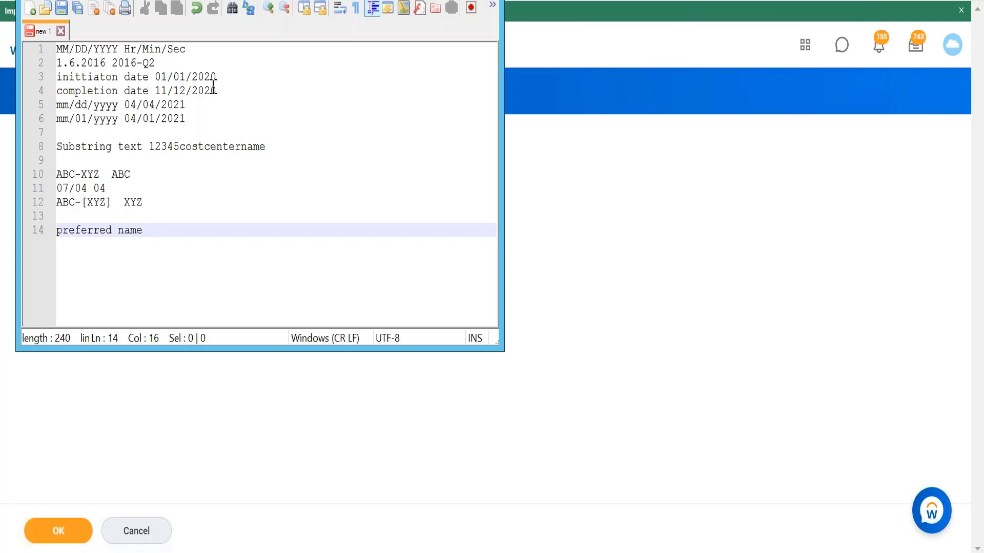
{"action": "type", "text": "(pre"}
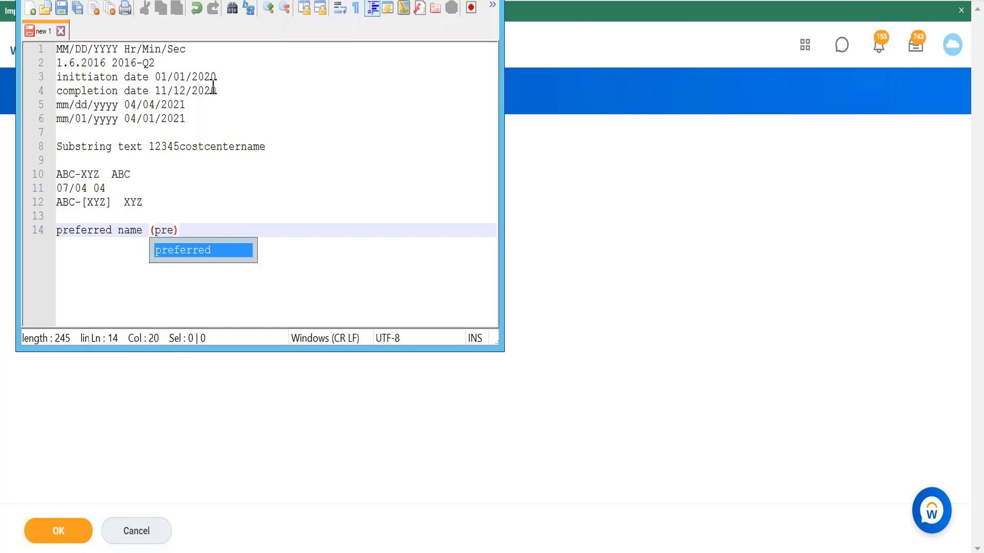
{"action": "type", "text": "ferred la"}
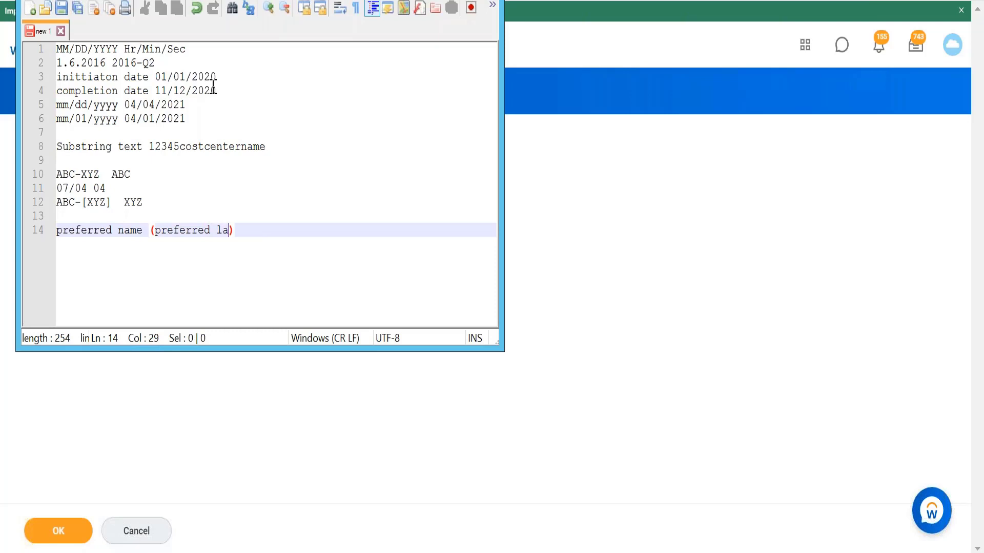
{"action": "key", "text": "BackSpace"}
{"action": "type", "text": "anguage"}
{"action": "left_click", "coordinate": [279, 230]}
{"action": "left_click", "coordinate": [439, 1]}
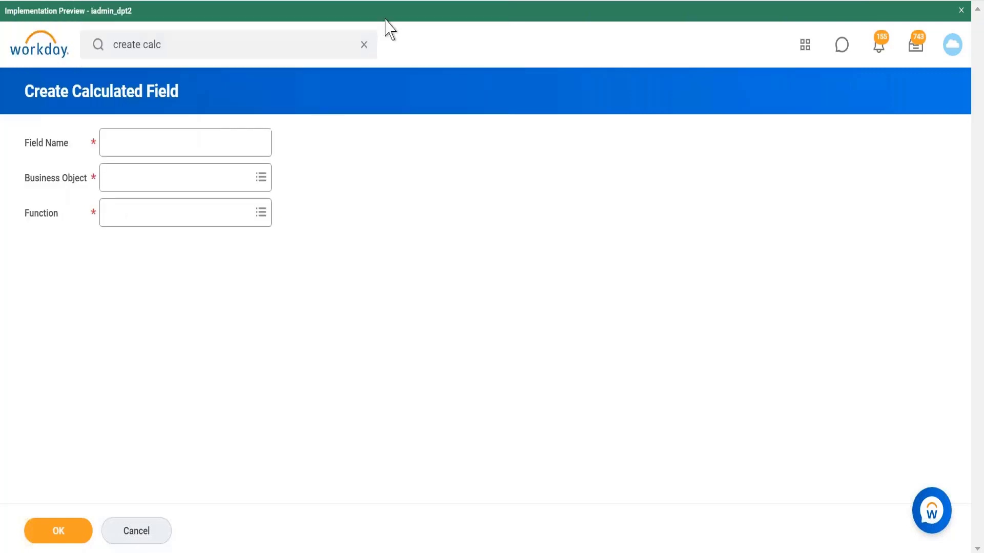
Step: Name the calculated field "CF Preferred name preferred language" and set its Business Object to Worker
{"action": "left_click", "coordinate": [239, 149]}
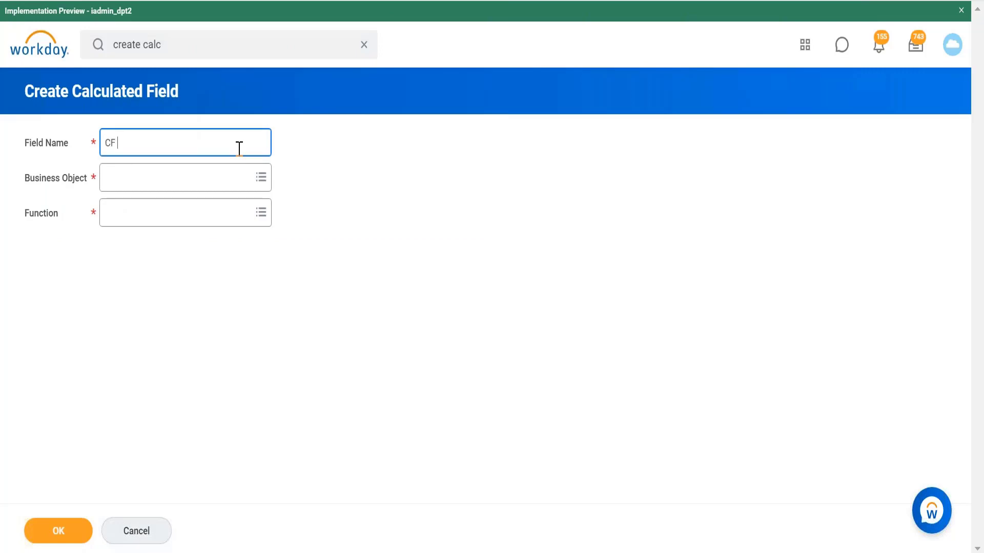
{"action": "type", "text": "CF Prefer"}
{"action": "key", "text": "BackSpace"}
{"action": "type", "text": "ererred name preferred language"}
{"action": "key", "text": "Tab"}
{"action": "type", "text": "worke"}
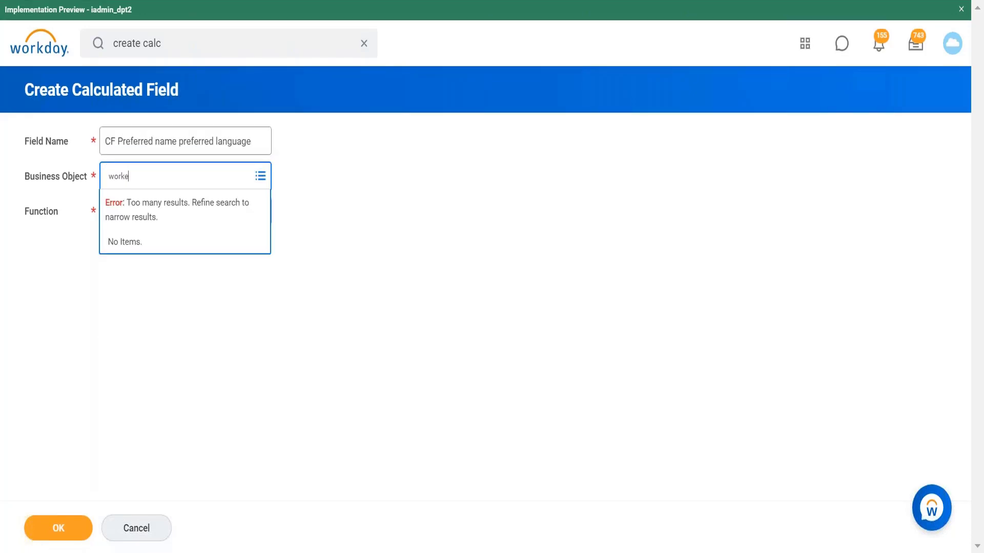
{"action": "type", "text": "r"}
{"action": "key", "text": "Return"}
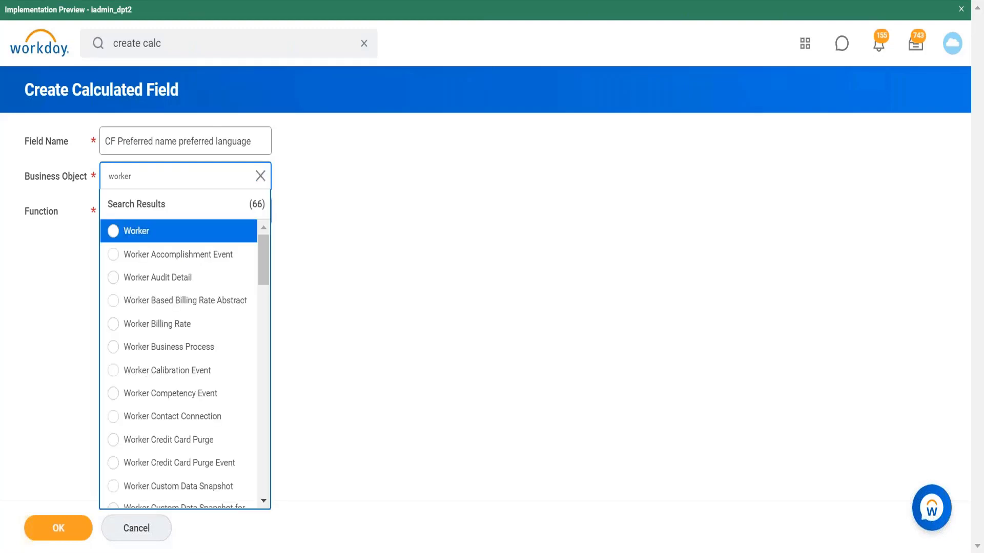
{"action": "left_click", "coordinate": [232, 240]}
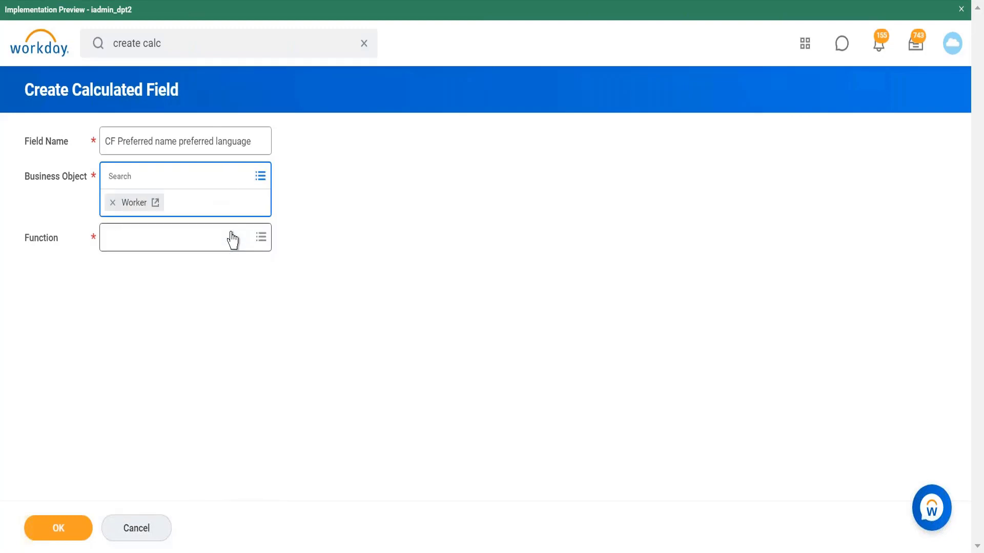
Step: Set the Function to Concatenate Text and proceed to the field's calculation settings
{"action": "left_click", "coordinate": [233, 241]}
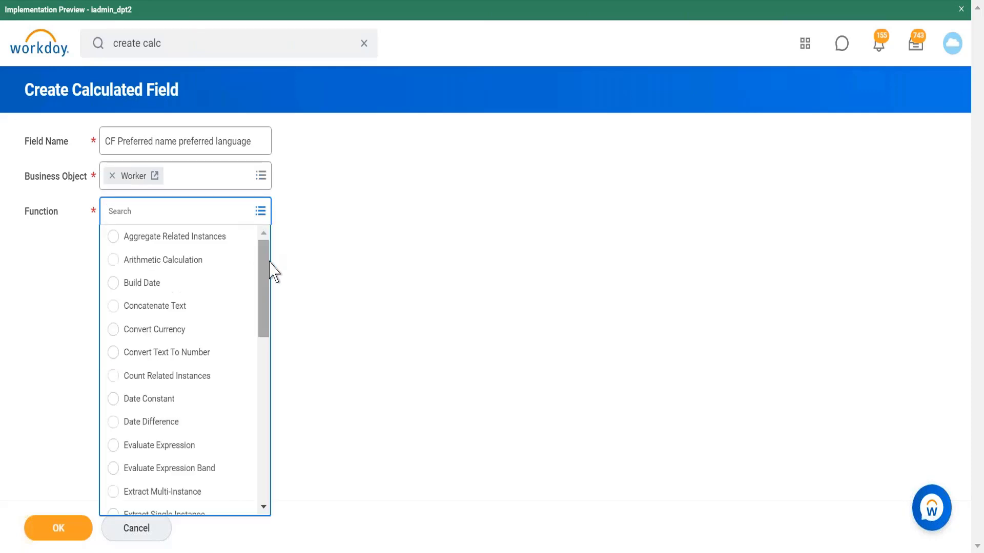
{"action": "left_click", "coordinate": [197, 307]}
{"action": "left_click", "coordinate": [78, 536]}
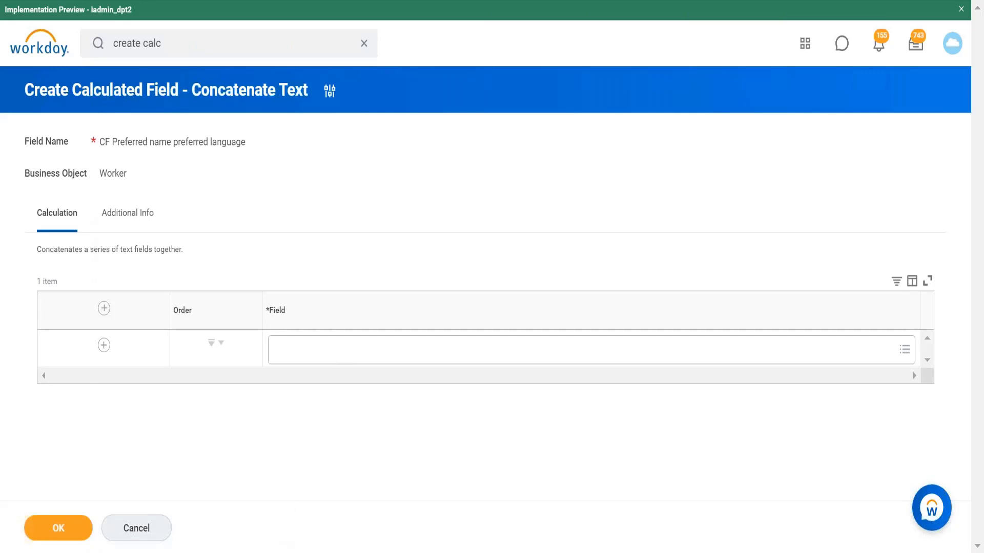
Step: Check the preferred name and language pattern in Notepad++, return to Workday, and set the first concatenation field to Preferred Name
{"action": "key", "text": "alt+Tab"}
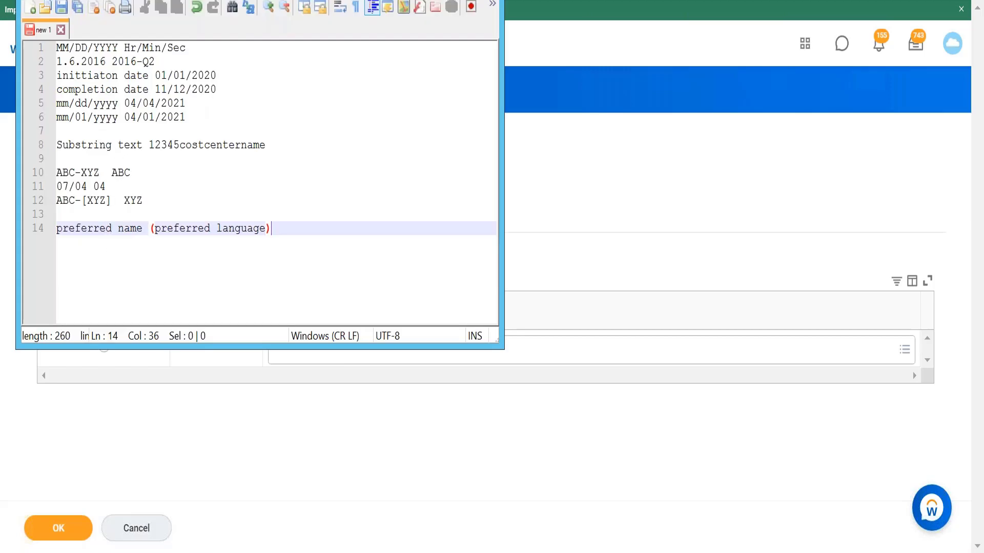
{"action": "key", "text": "alt+Tab"}
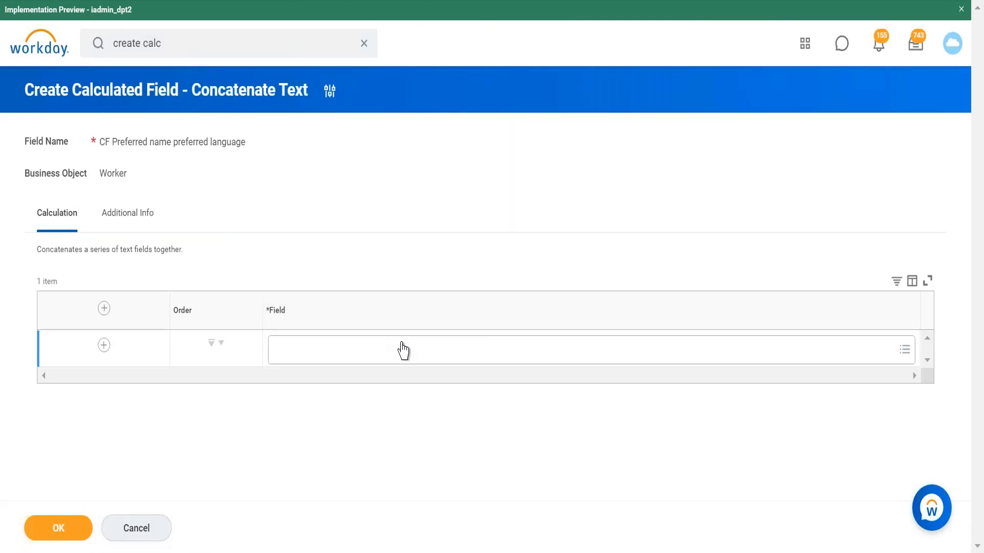
{"action": "left_click", "coordinate": [402, 351]}
{"action": "type", "text": "preferred name"}
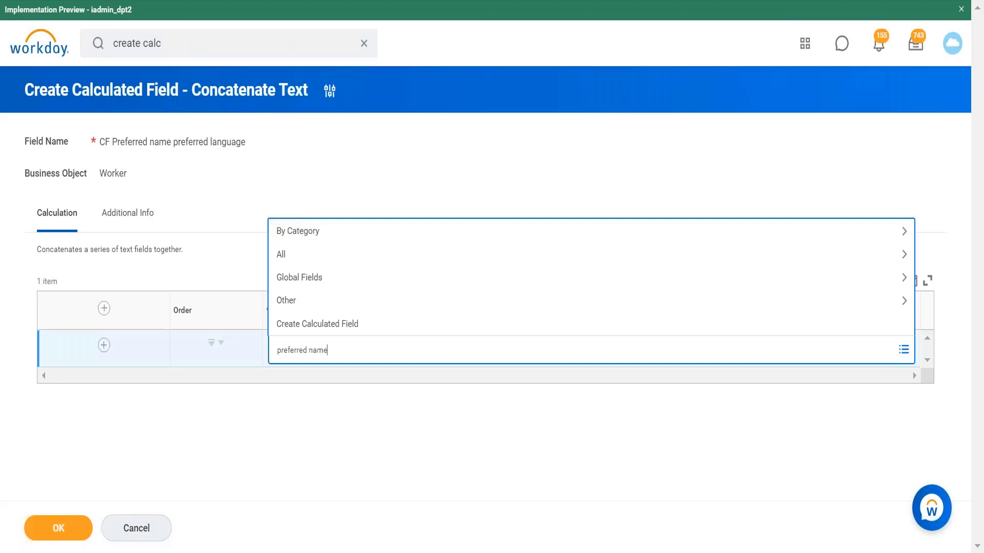
{"action": "key", "text": "Return"}
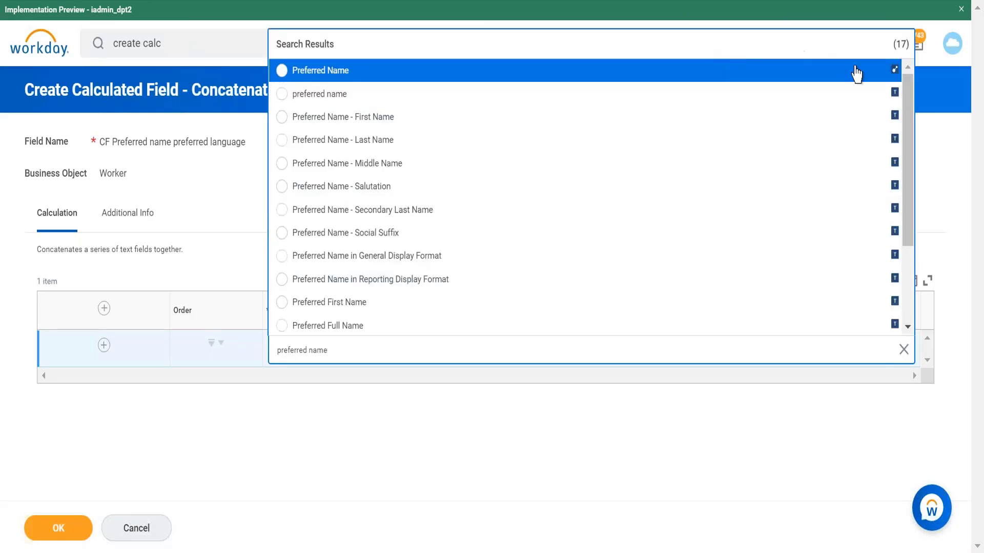
{"action": "left_click", "coordinate": [871, 81]}
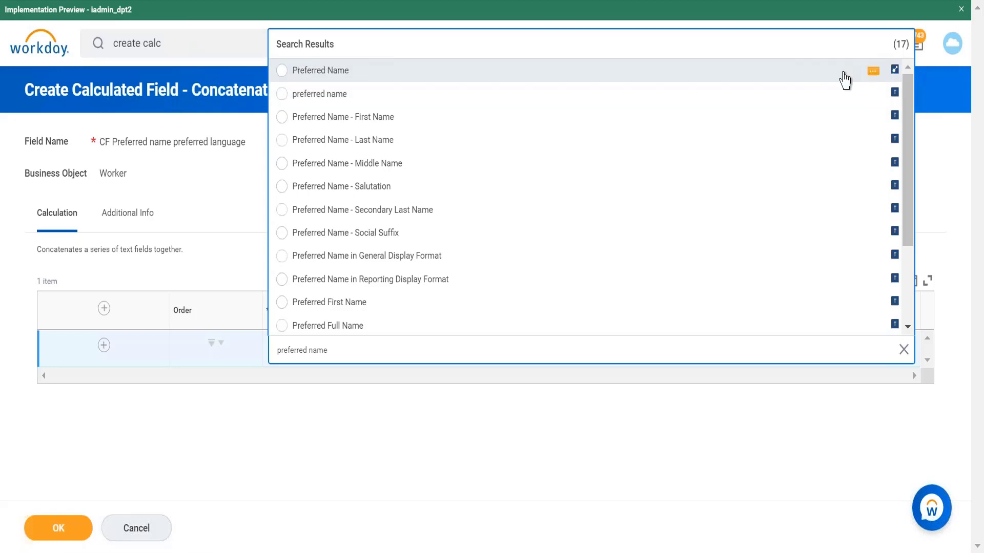
{"action": "left_click", "coordinate": [813, 80]}
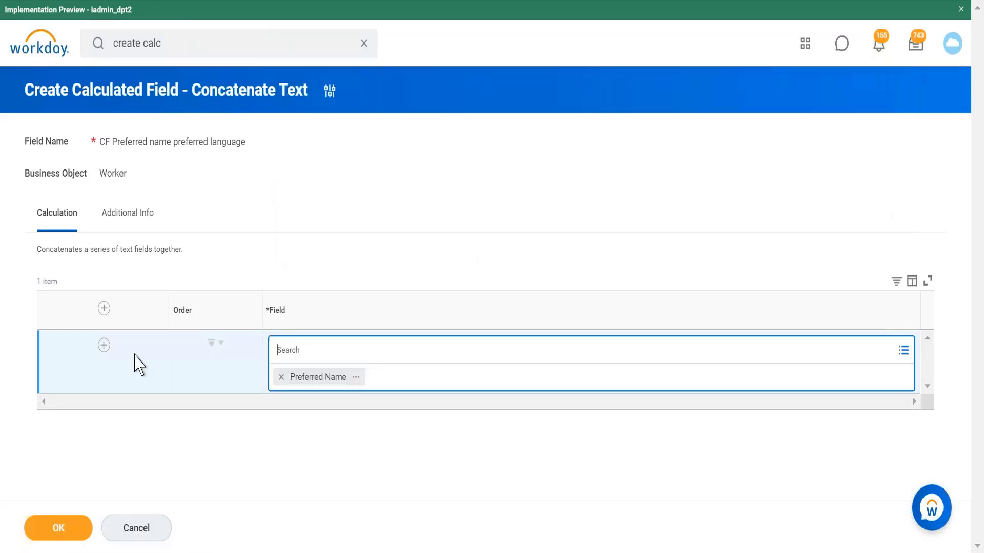
Step: Add a second row to the concatenation, check the sample pattern in Notepad++, and return to Workday
{"action": "left_click", "coordinate": [103, 345]}
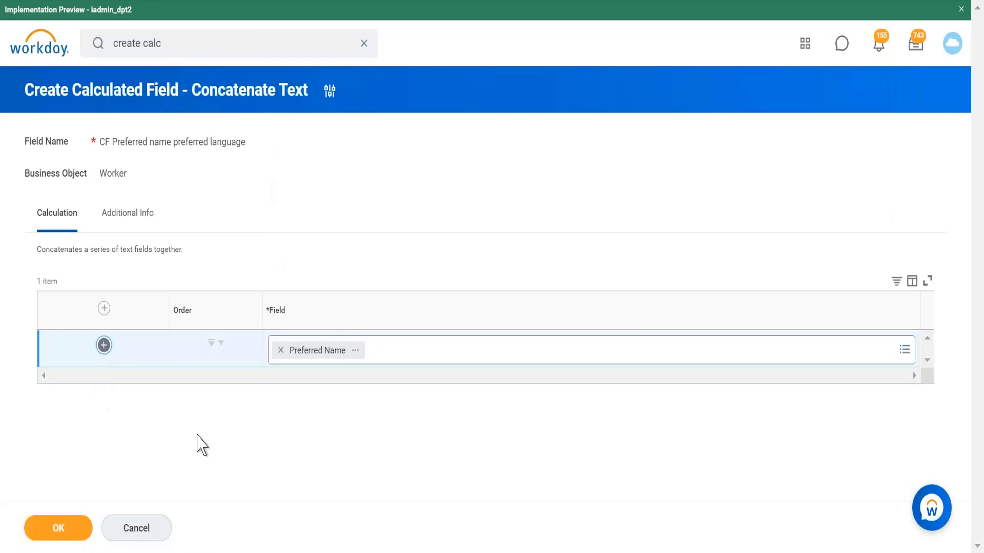
{"action": "key", "text": "alt+Tab"}
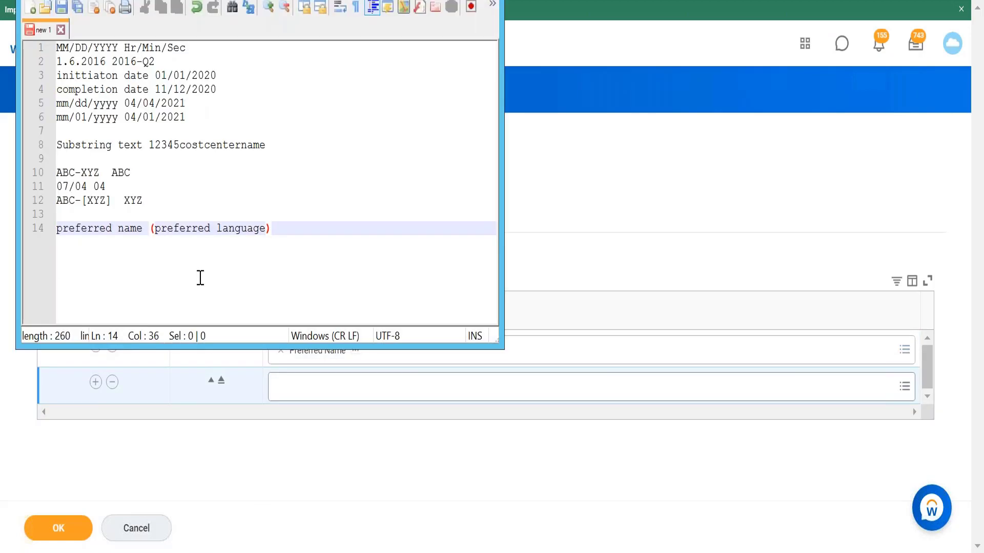
{"action": "key", "text": "alt+Tab"}
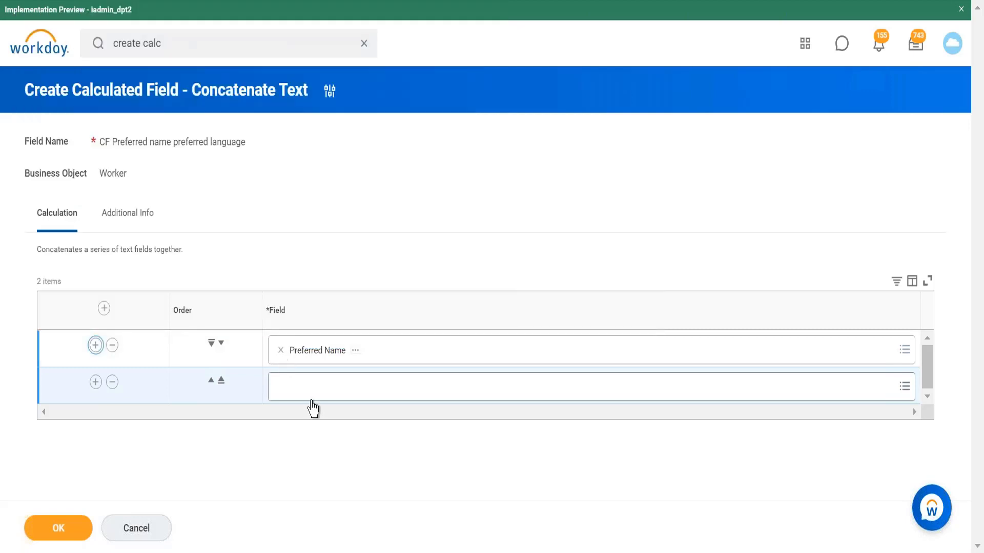
{"action": "left_click", "coordinate": [325, 396]}
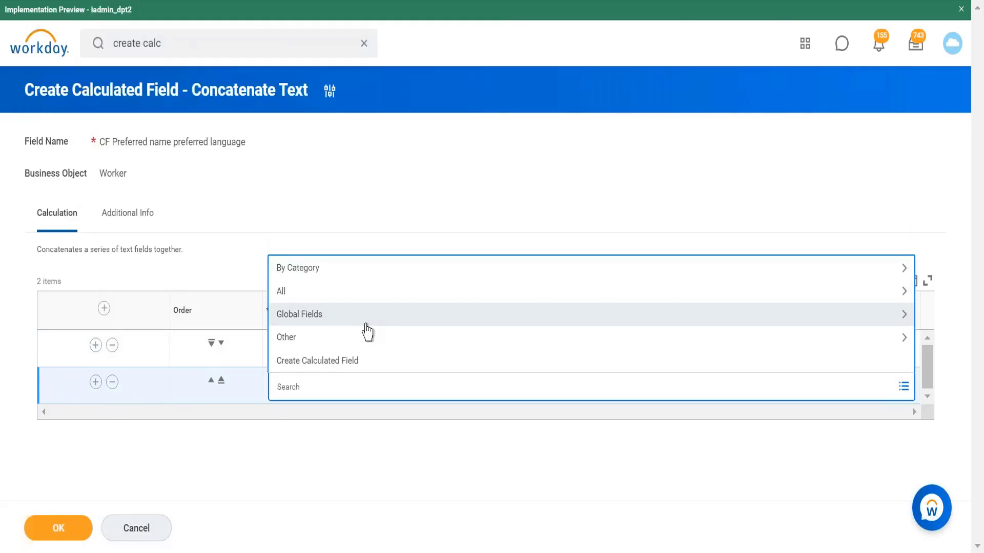
{"action": "left_click", "coordinate": [366, 317]}
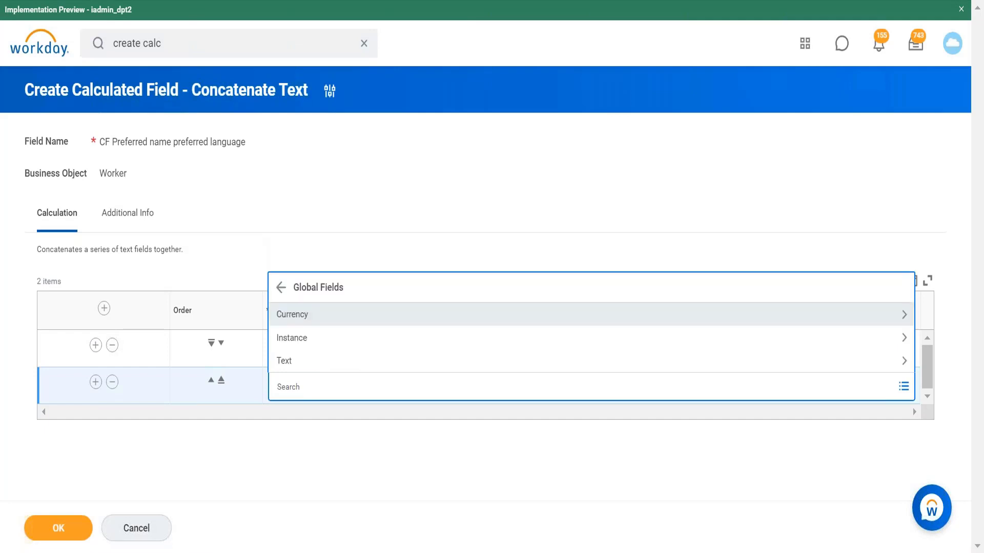
{"action": "left_click", "coordinate": [307, 364]}
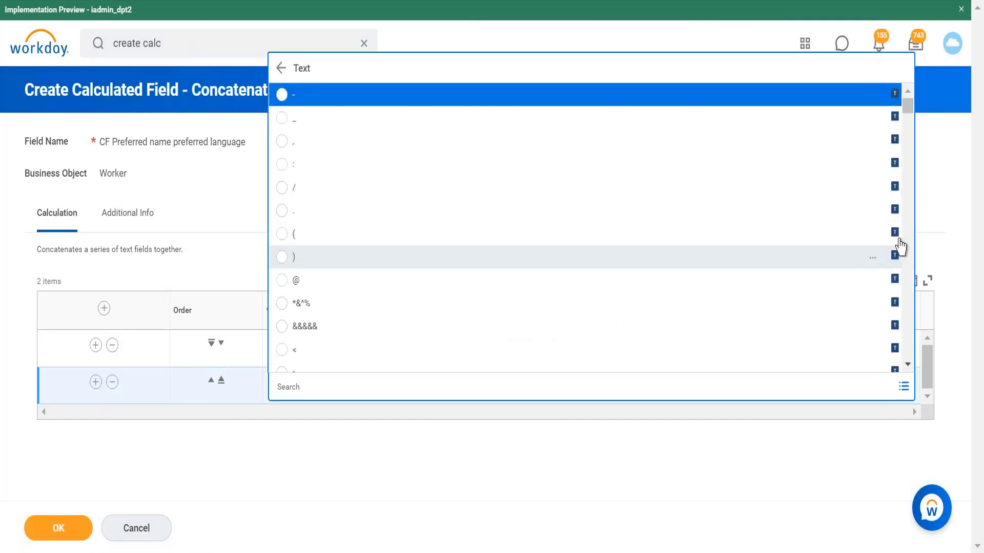
{"action": "left_click_drag", "start_coordinate": [904, 112], "coordinate": [910, 359]}
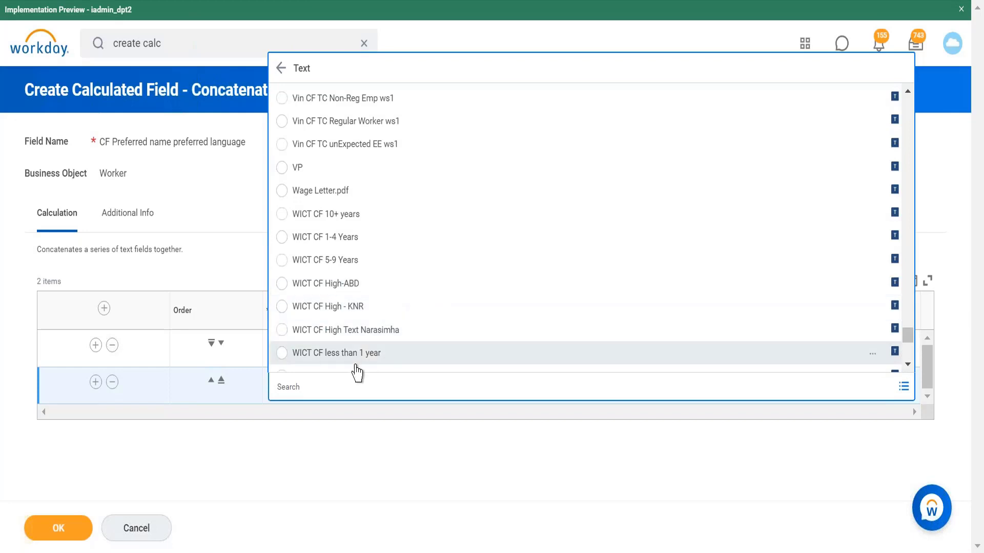
Step: Search for "single space" and set the second concatenation field to Single Space
{"action": "left_click", "coordinate": [339, 386]}
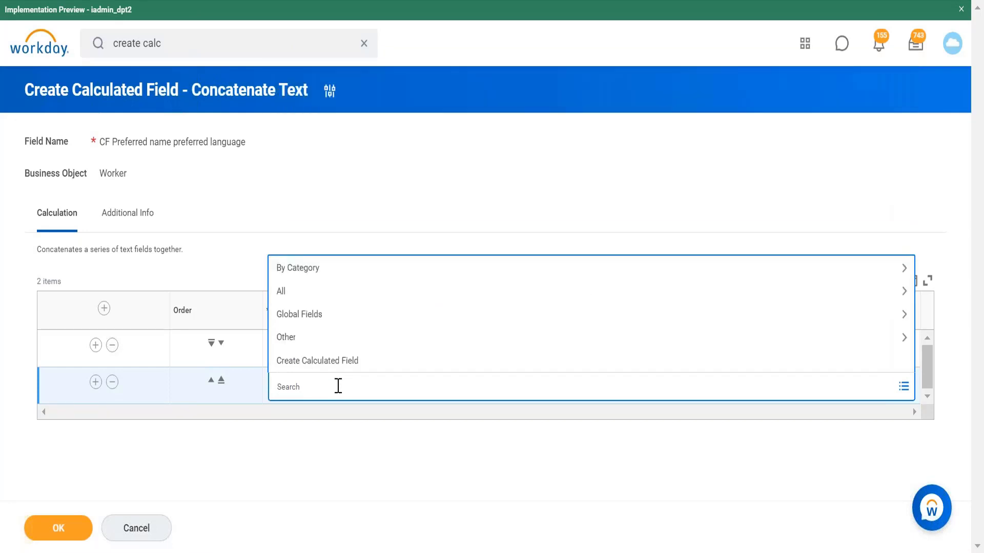
{"action": "type", "text": "single space"}
{"action": "key", "text": "Return"}
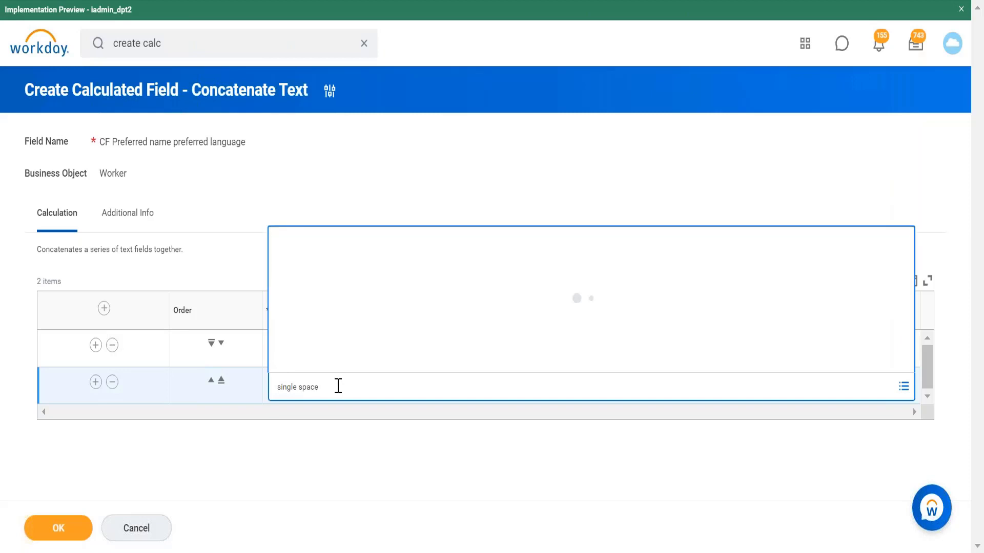
Step: Add a third row to the concatenation and check in Notepad++ what follows the space, returning to Workday
{"action": "left_click", "coordinate": [96, 382]}
{"action": "key", "text": "alt+Tab"}
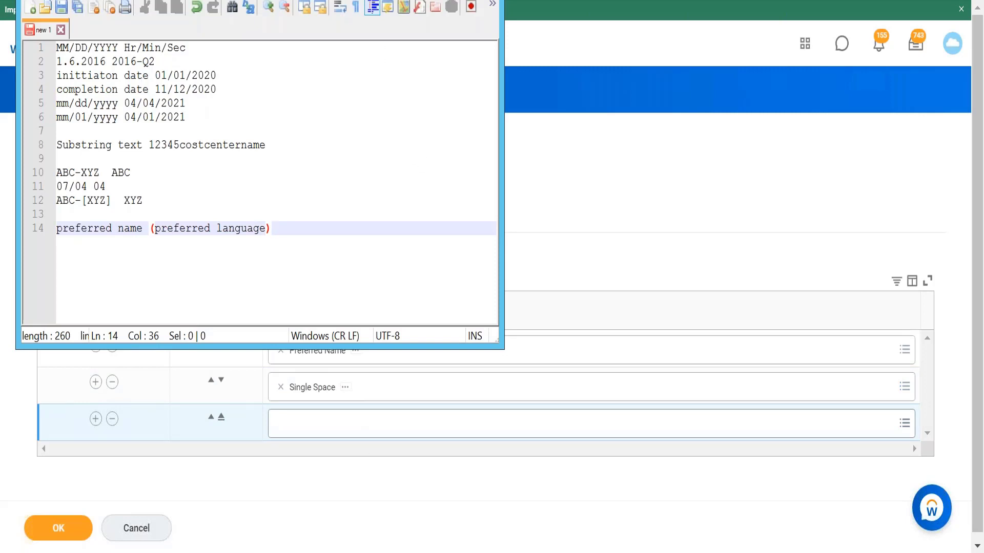
{"action": "key", "text": "alt+Tab"}
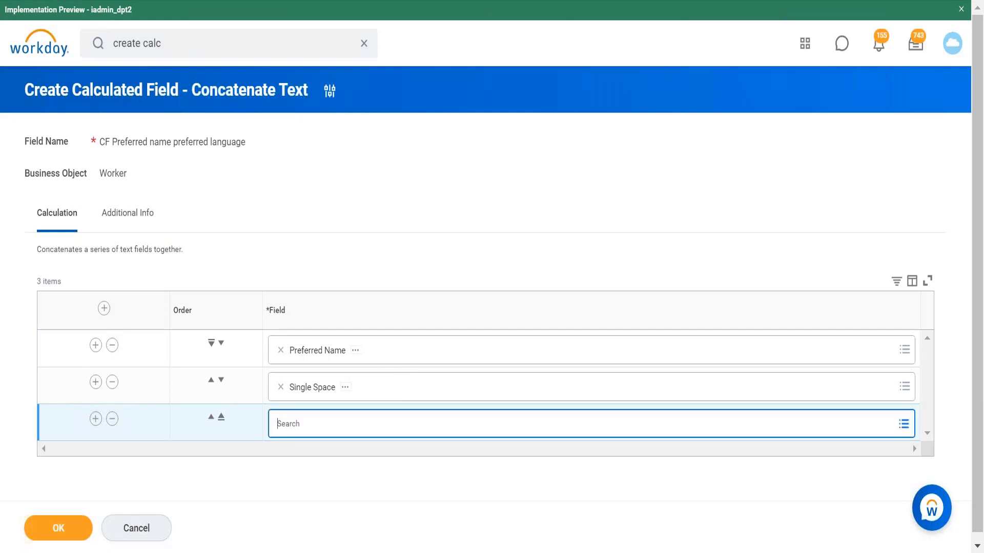
Step: Try to find an existing field for the third row by searching for "("
{"action": "left_click", "coordinate": [591, 423]}
{"action": "type", "text": "("}
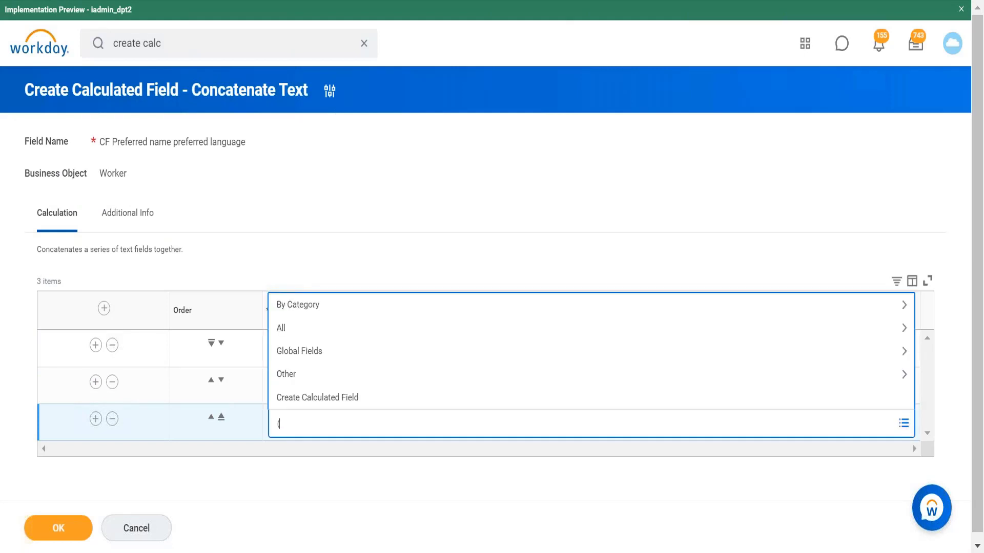
{"action": "key", "text": "Return"}
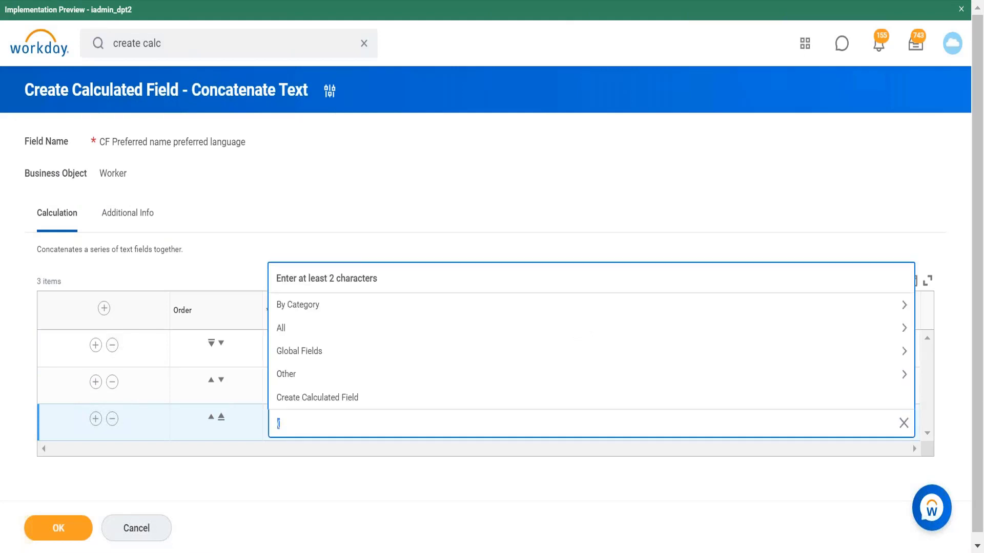
Step: Create a new calculated field for the third row, named "Cf Open bracket text constant", with Global as its Business Object
{"action": "left_click", "coordinate": [341, 401]}
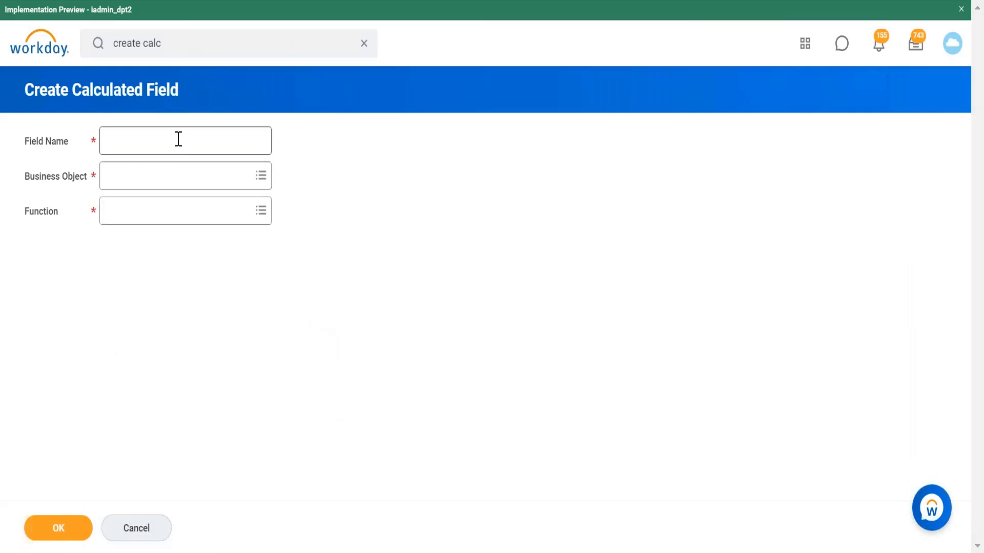
{"action": "left_click", "coordinate": [178, 139]}
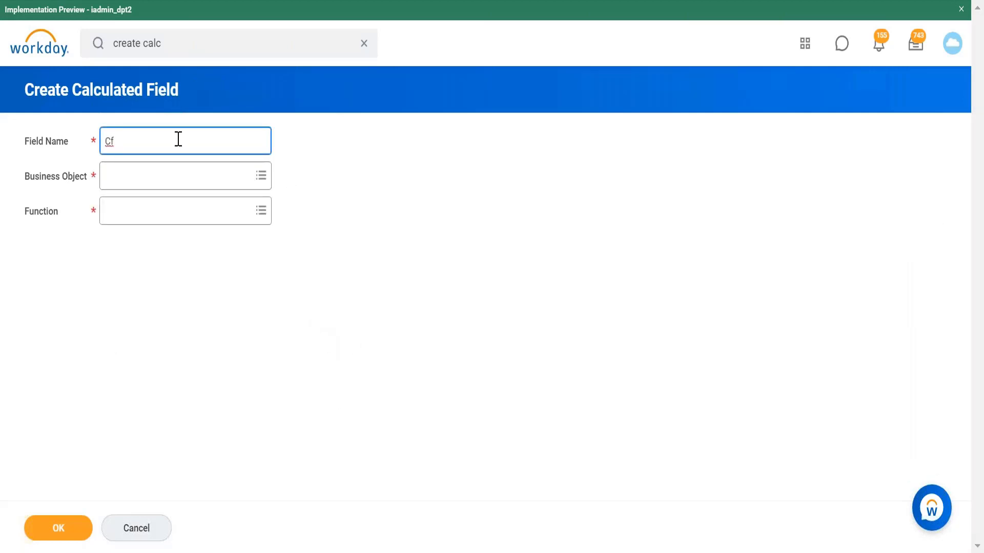
{"action": "type", "text": "Cf Open bracket text constant"}
{"action": "left_click", "coordinate": [192, 186]}
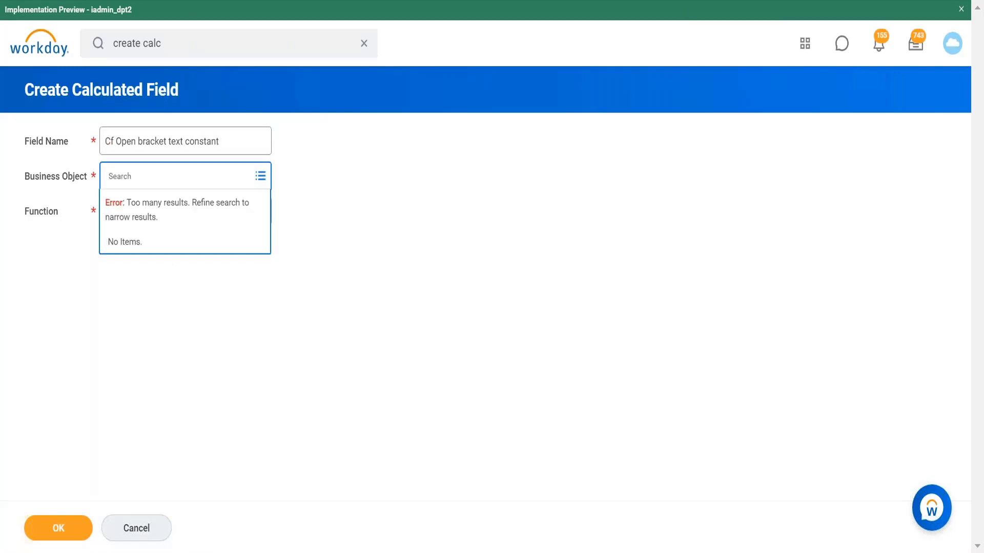
{"action": "type", "text": "global"}
{"action": "key", "text": "Return"}
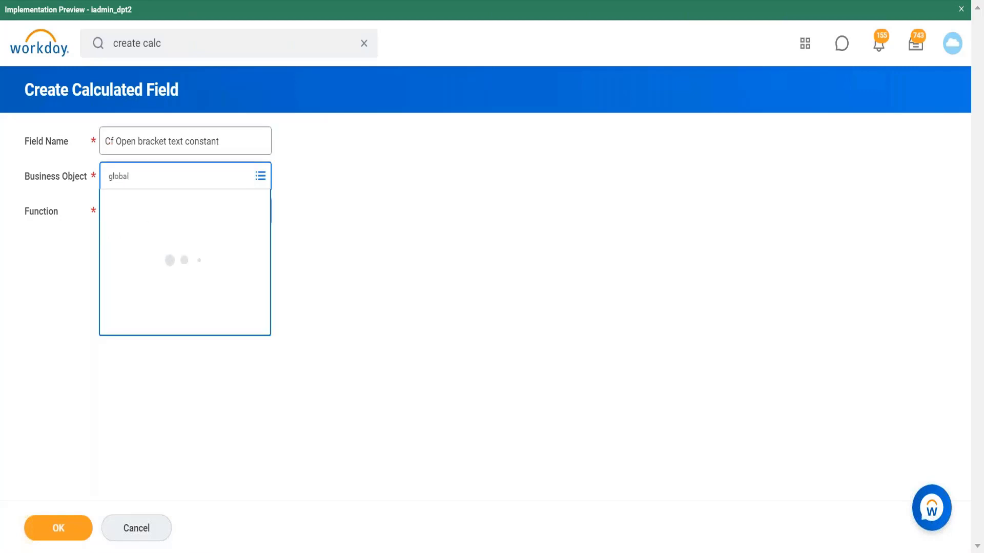
{"action": "left_click", "coordinate": [195, 241]}
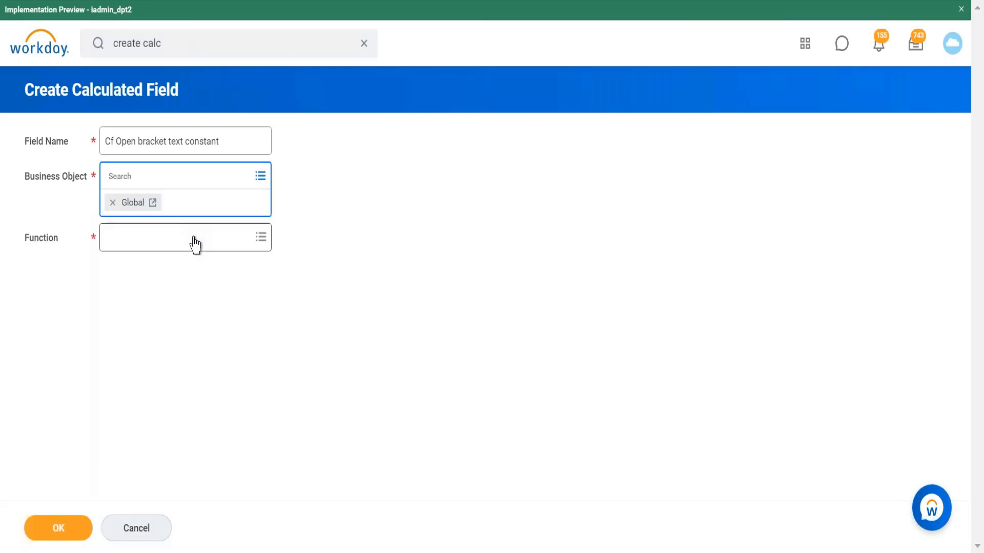
Step: Set the Function to Text Constant, then fill in and save the open bracket constant for the third concatenation row
{"action": "left_click", "coordinate": [194, 241]}
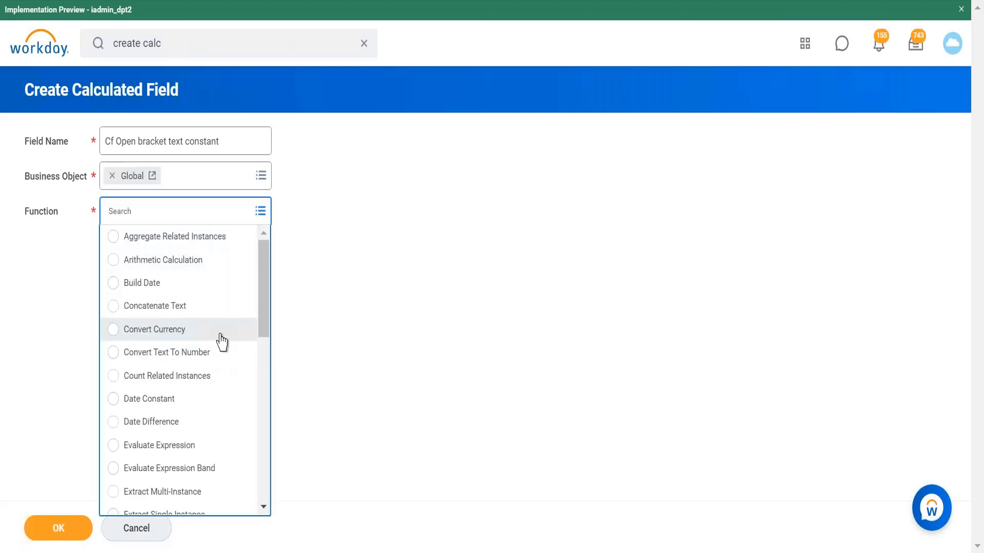
{"action": "left_click_drag", "start_coordinate": [263, 292], "coordinate": [269, 500]}
{"action": "left_click", "coordinate": [195, 456]}
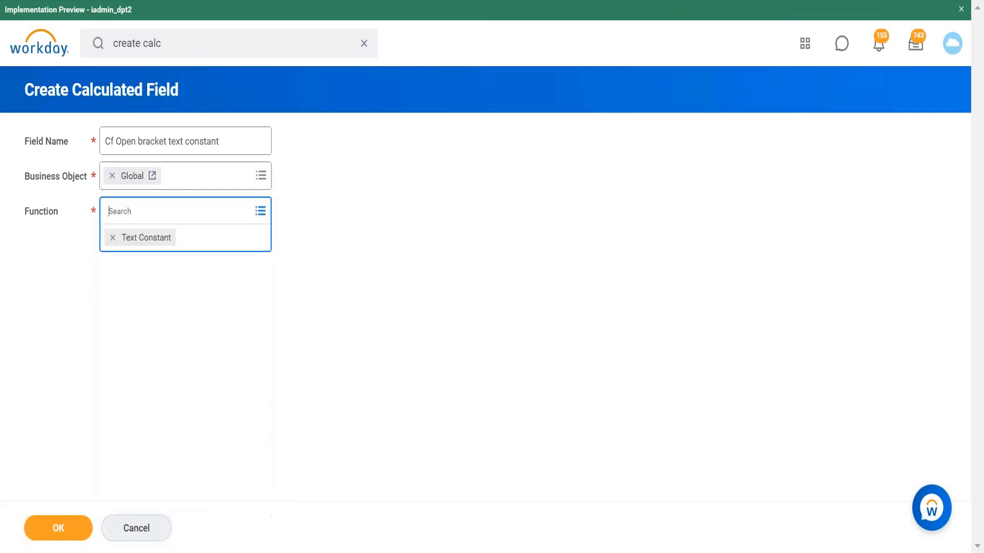
{"action": "left_click", "coordinate": [62, 539]}
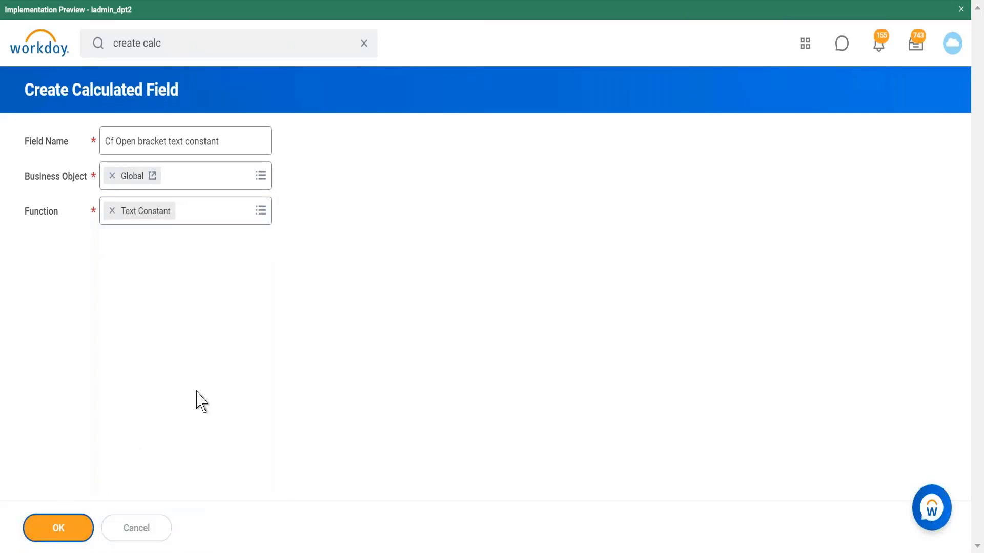
{"action": "left_click", "coordinate": [264, 287]}
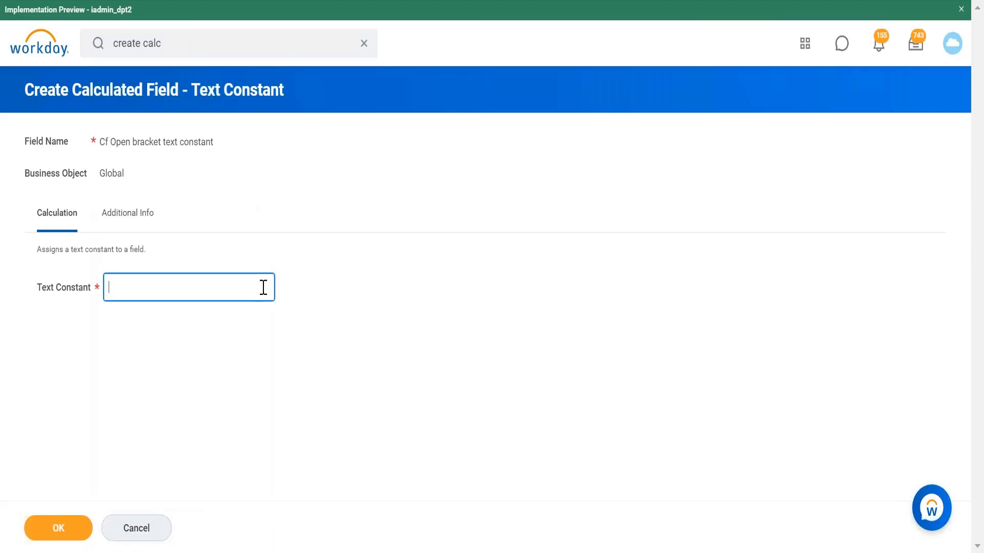
{"action": "left_click", "coordinate": [58, 530]}
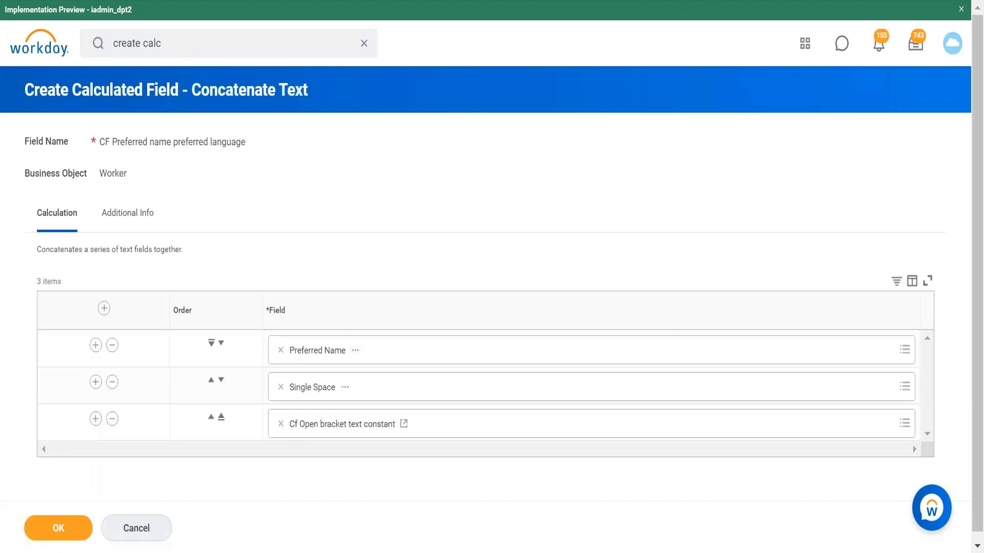
Step: Add a fourth row to the concatenation and set its field to Preferred Language
{"action": "left_click", "coordinate": [96, 428]}
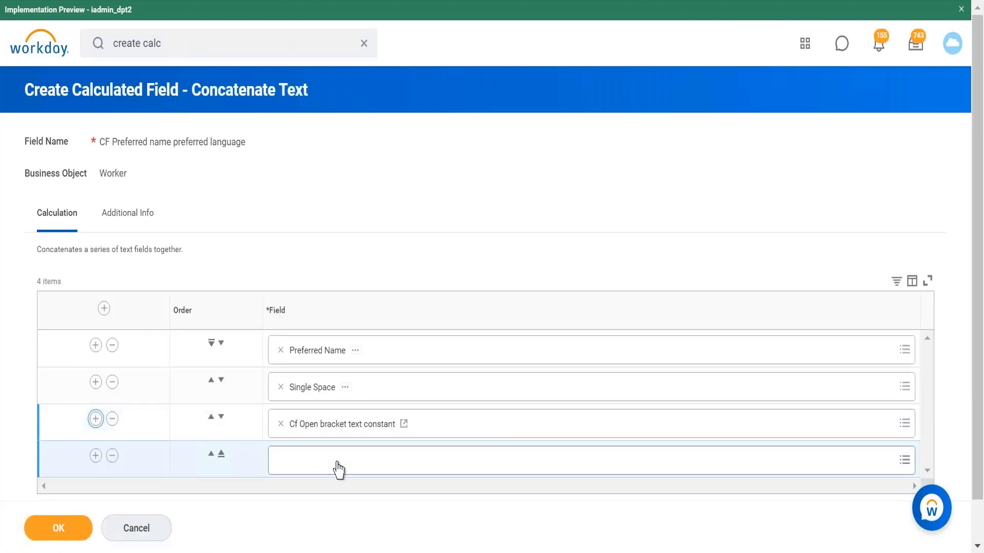
{"action": "left_click", "coordinate": [339, 463]}
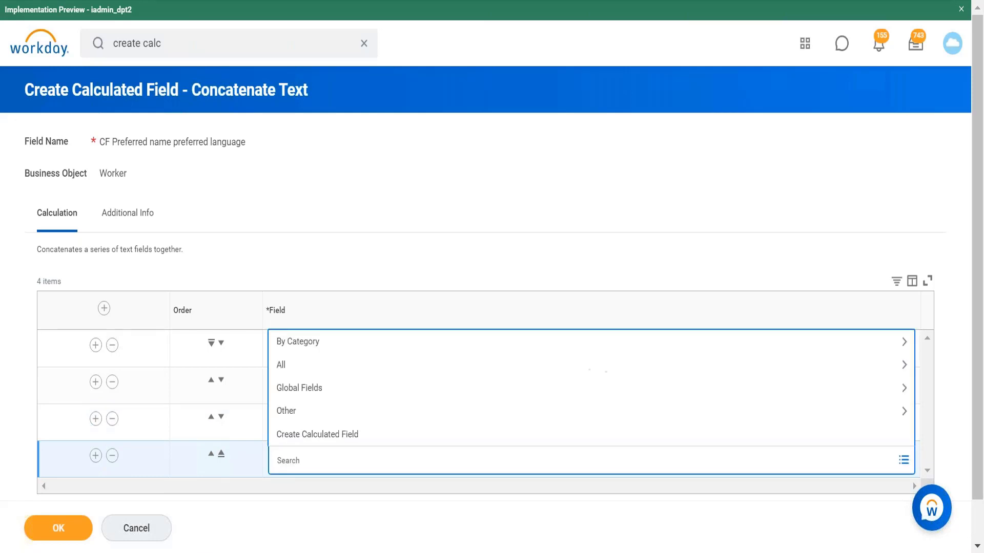
{"action": "type", "text": "preferred langua"}
{"action": "key", "text": "Return"}
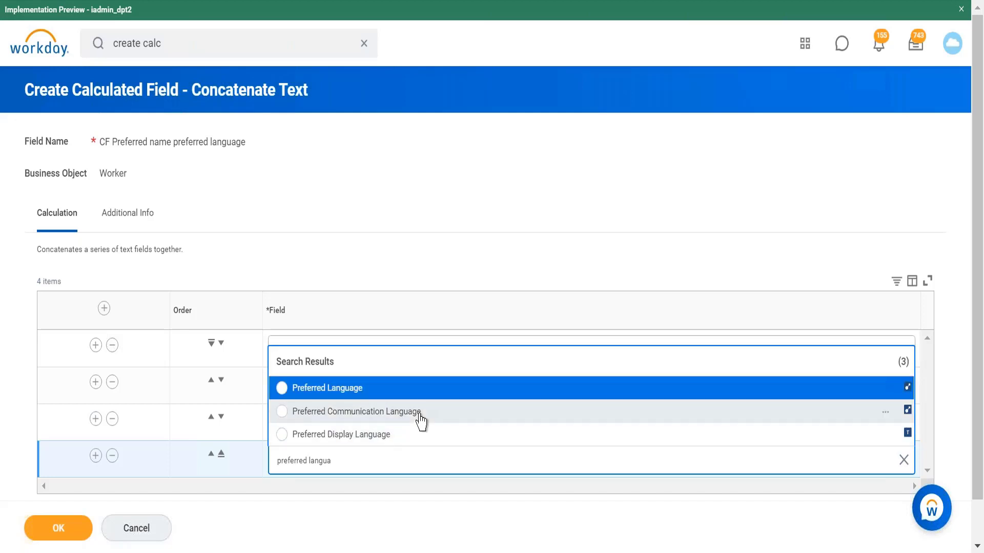
{"action": "left_click", "coordinate": [352, 396]}
Step: Add a fifth concatenation row and start a new calculated field for it named "CF close bracket"
{"action": "left_click", "coordinate": [95, 456]}
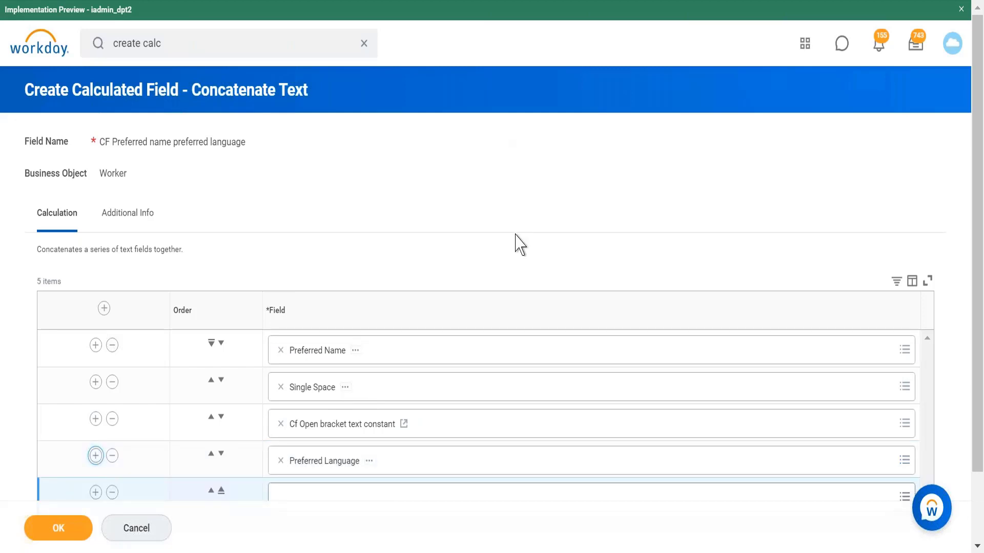
{"action": "scroll", "coordinate": [518, 244], "scroll_direction": "down", "scroll_amount": 2}
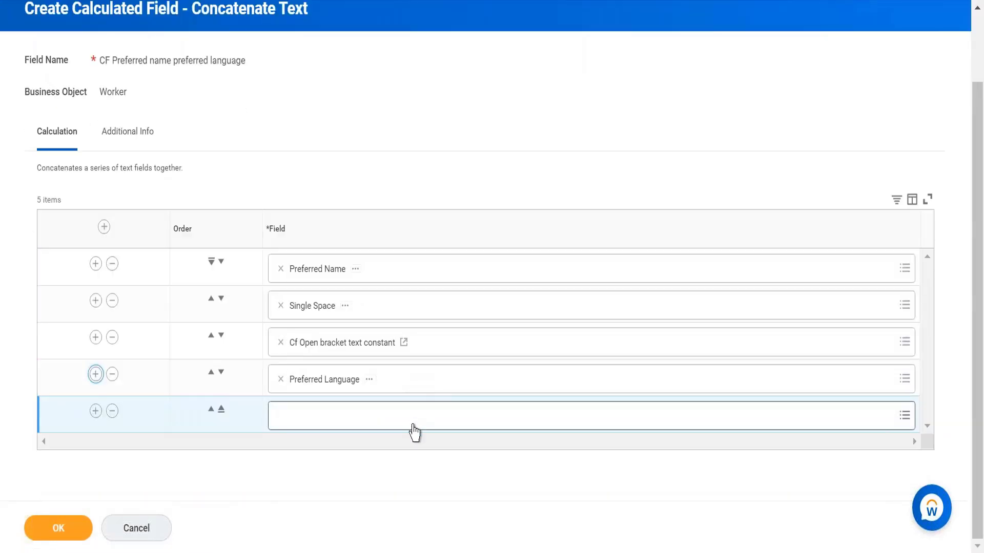
{"action": "left_click", "coordinate": [412, 430]}
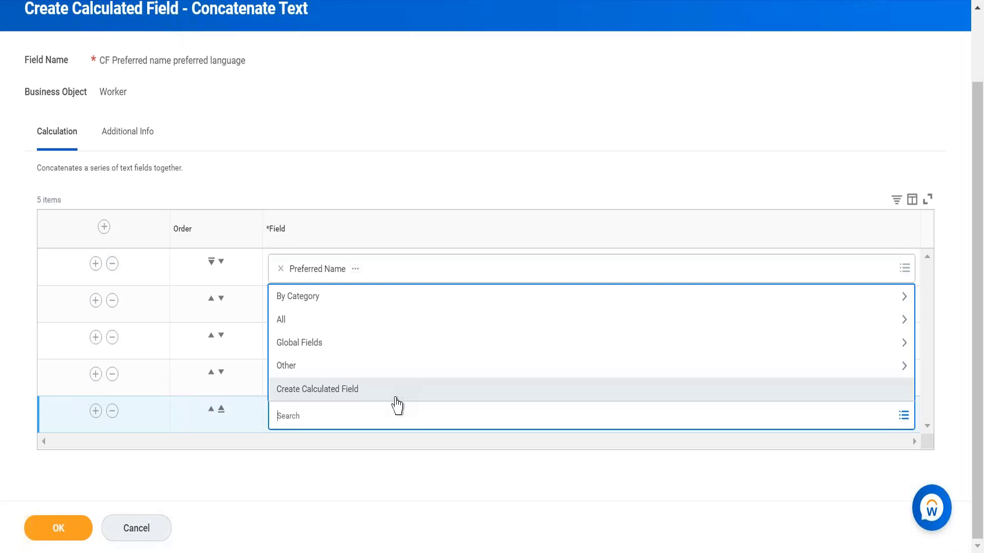
{"action": "left_click", "coordinate": [396, 399]}
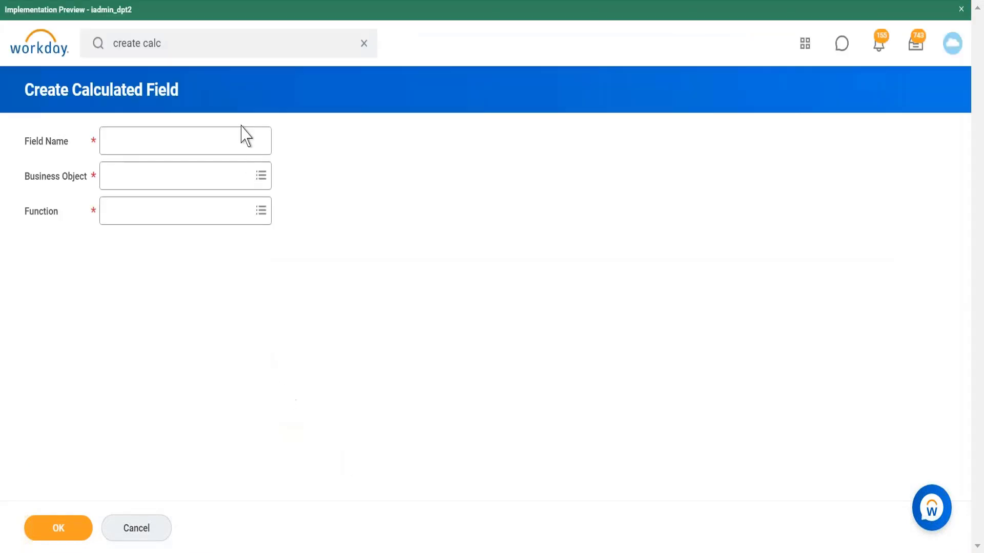
{"action": "left_click", "coordinate": [231, 140]}
{"action": "type", "text": "CF close"}
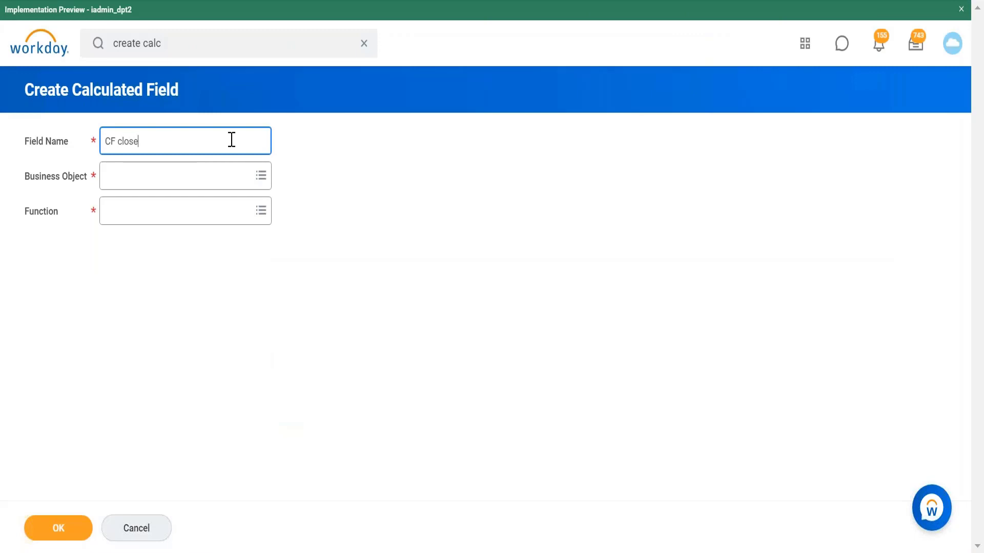
{"action": "type", "text": " bracket"}
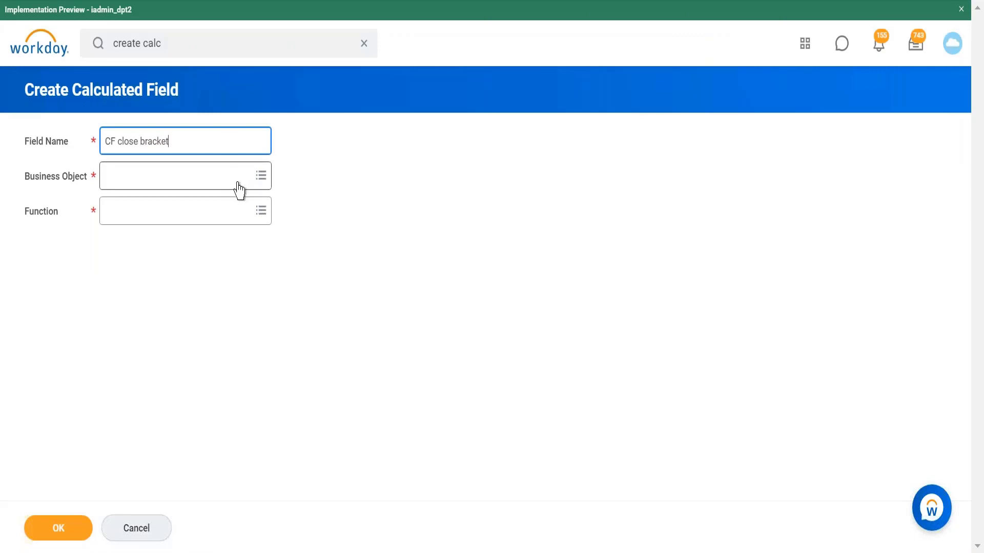
{"action": "left_click", "coordinate": [221, 186]}
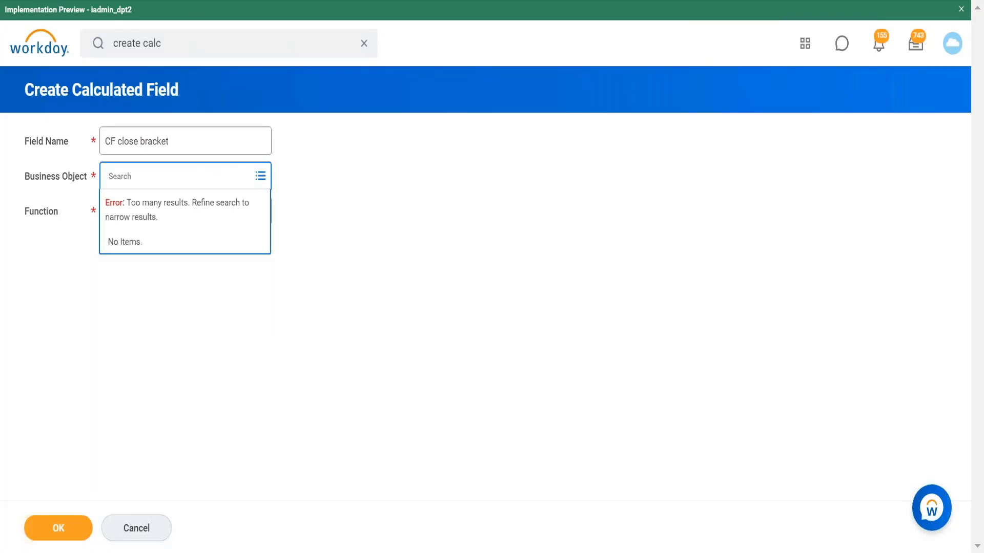
{"action": "type", "text": "worker"}
{"action": "key", "text": "Return"}
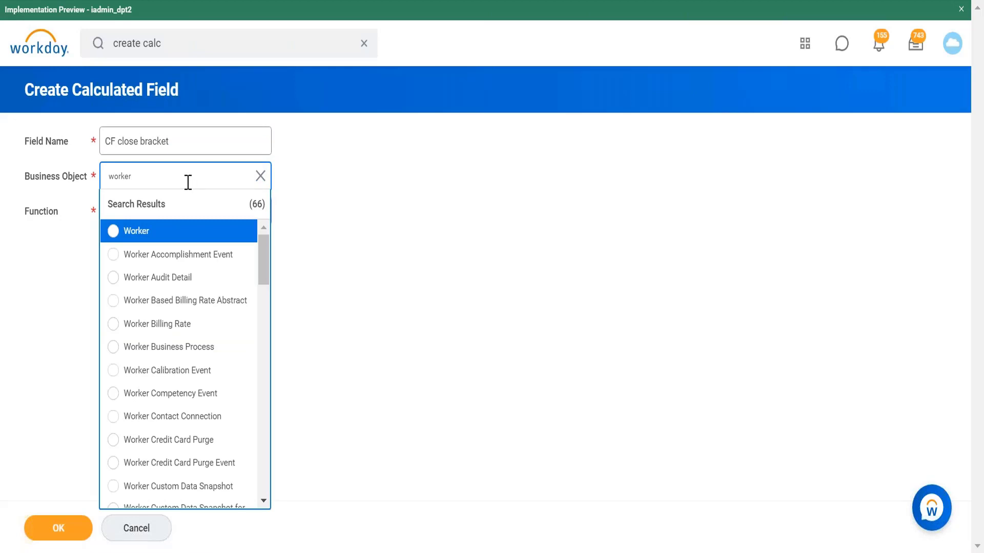
{"action": "key", "text": "BackSpace"}
{"action": "key", "text": "BackSpace"}
{"action": "key", "text": "BackSpace"}
Step: Set the close bracket field's Business Object to Global and its Function to Text Constant, and continue to its definition
{"action": "type", "text": "global"}
{"action": "key", "text": "Return"}
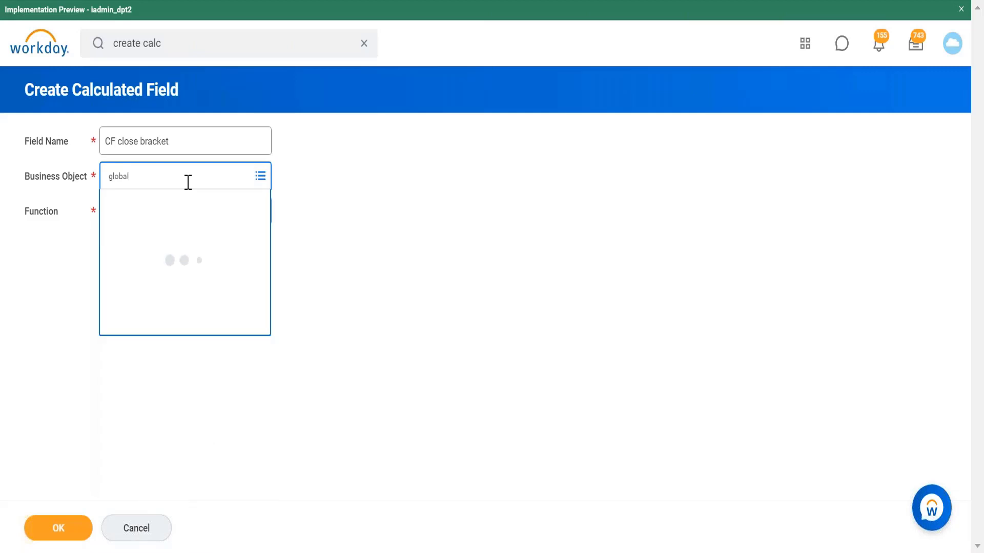
{"action": "left_click", "coordinate": [223, 244]}
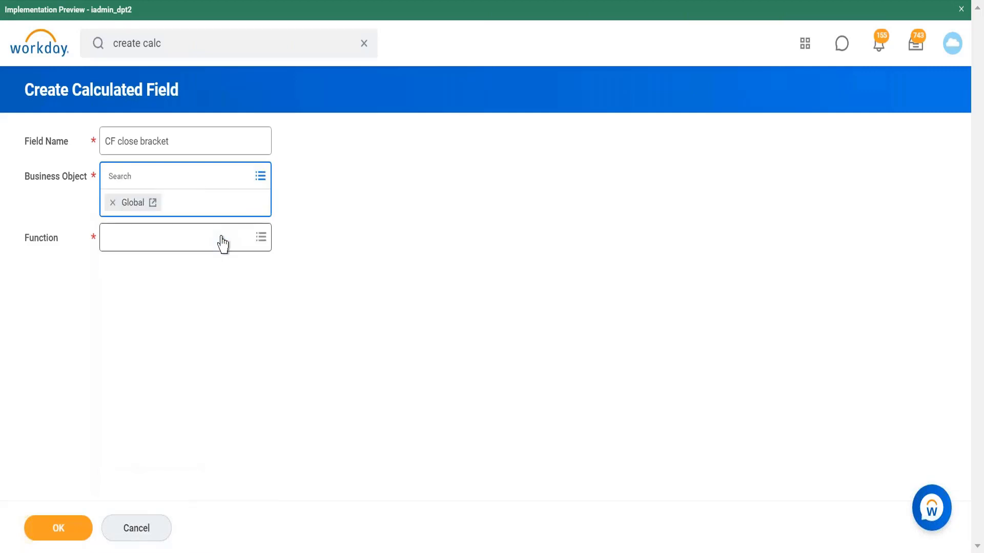
{"action": "left_click", "coordinate": [222, 244]}
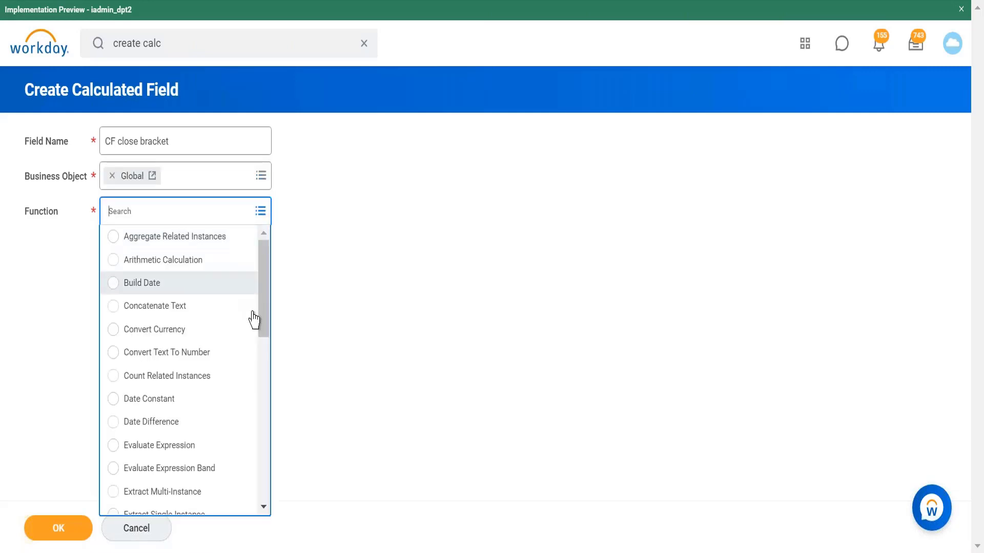
{"action": "left_click_drag", "start_coordinate": [267, 301], "coordinate": [277, 481]}
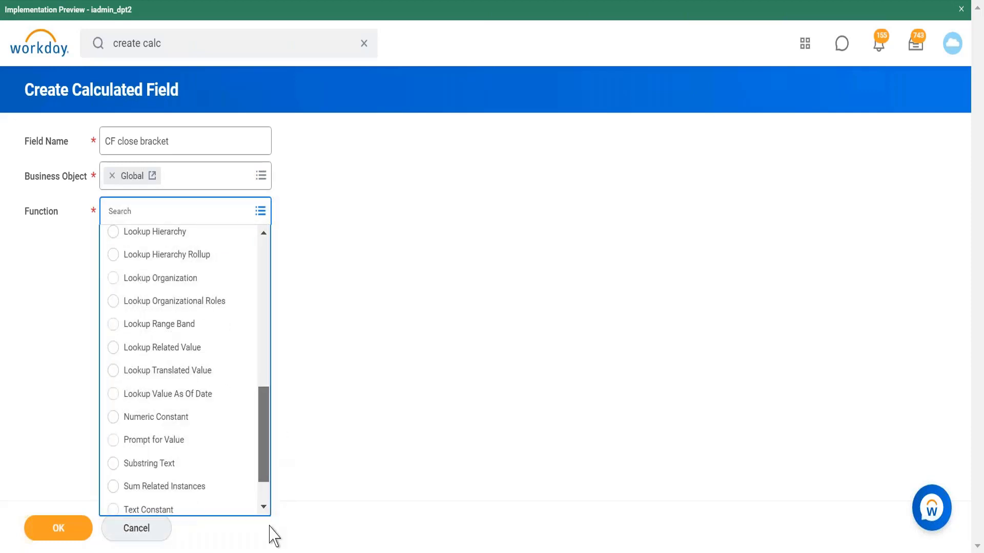
{"action": "scroll", "coordinate": [217, 494], "scroll_direction": "down", "scroll_amount": 2}
{"action": "left_click", "coordinate": [187, 458]}
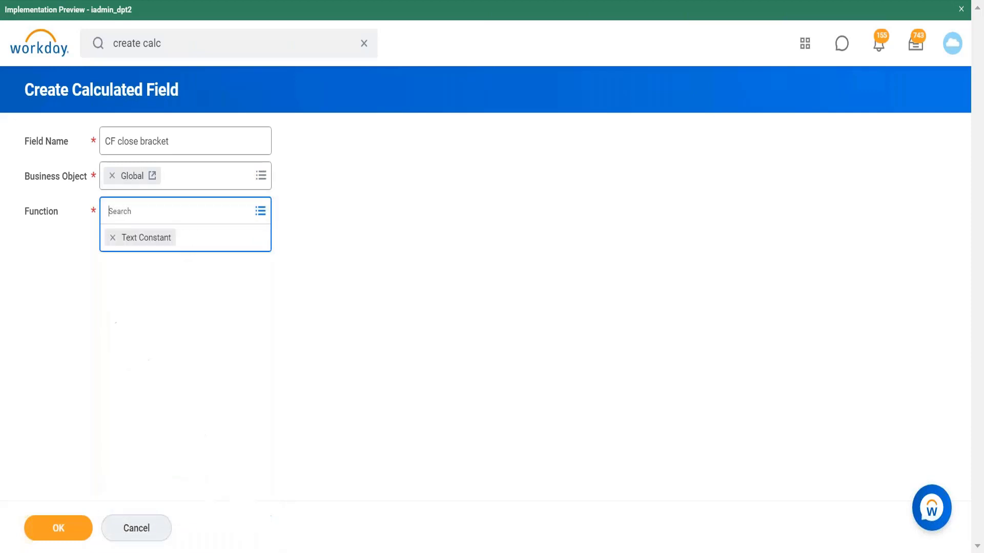
{"action": "left_click", "coordinate": [63, 527]}
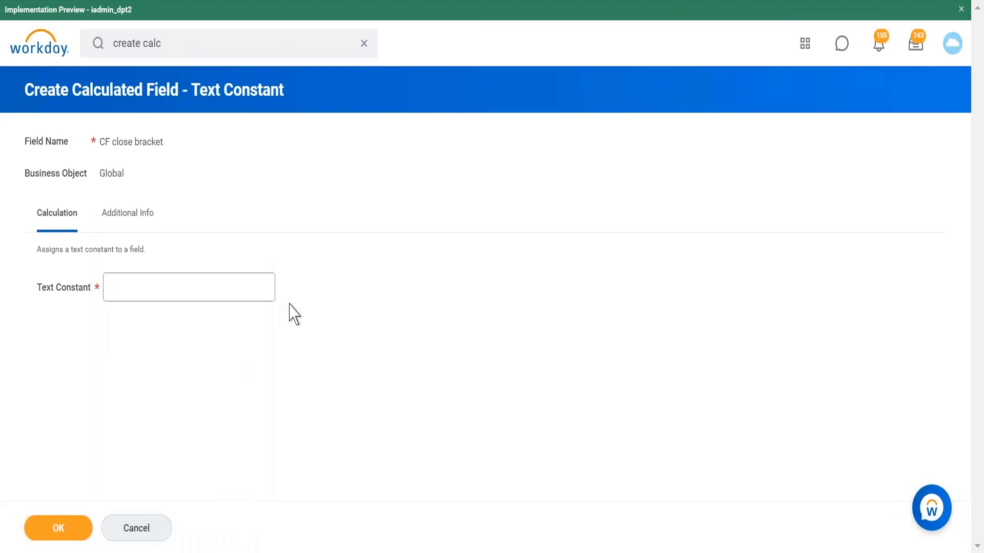
Step: Save ")" as the close bracket text constant for the fifth row, and save the completed Concatenate Text field
{"action": "left_click", "coordinate": [215, 299]}
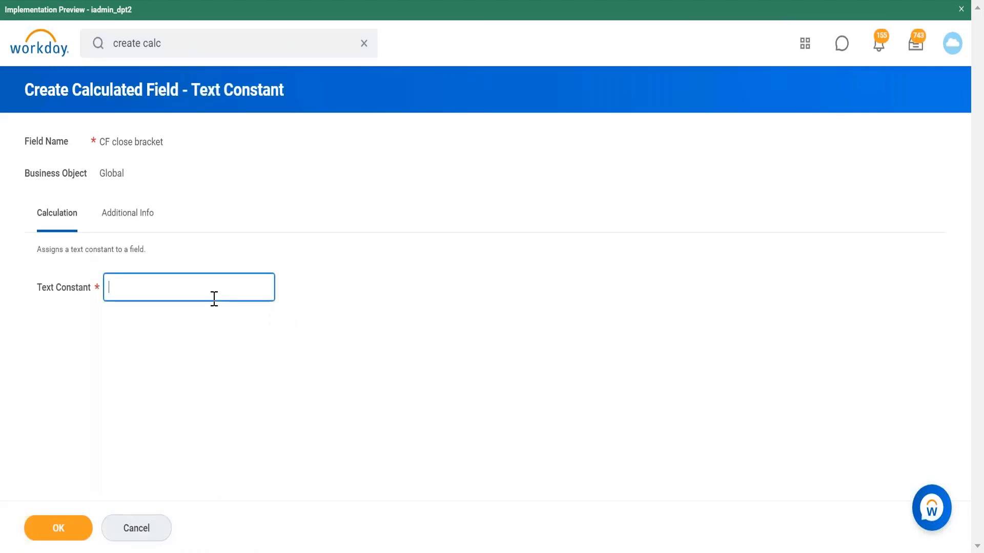
{"action": "type", "text": ")"}
{"action": "left_click", "coordinate": [68, 537]}
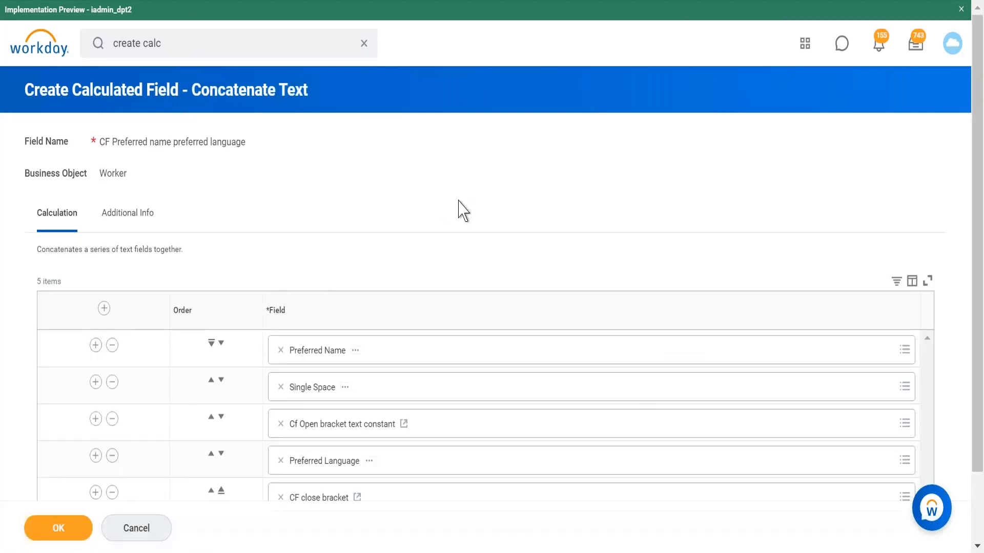
{"action": "scroll", "coordinate": [462, 210], "scroll_direction": "down", "scroll_amount": 2}
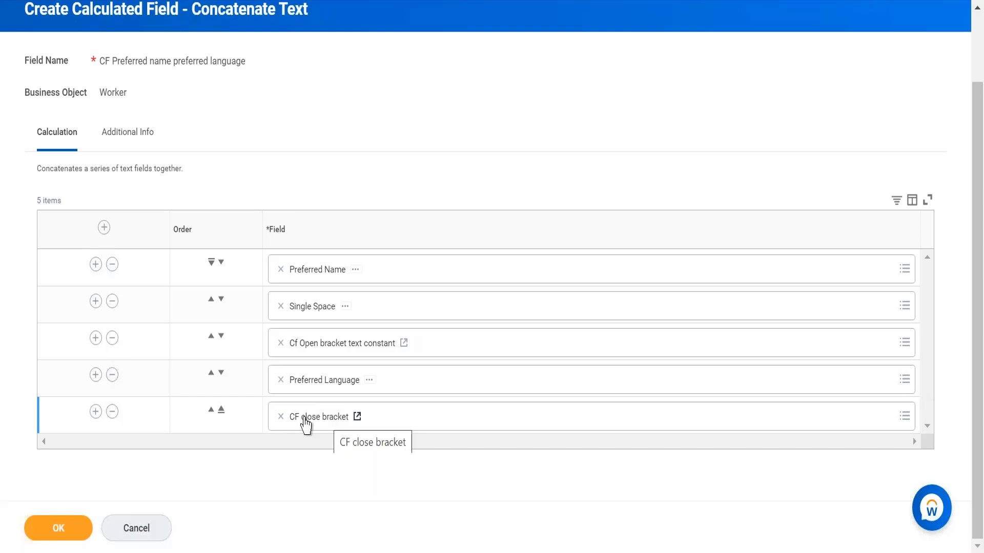
{"action": "left_click", "coordinate": [59, 523]}
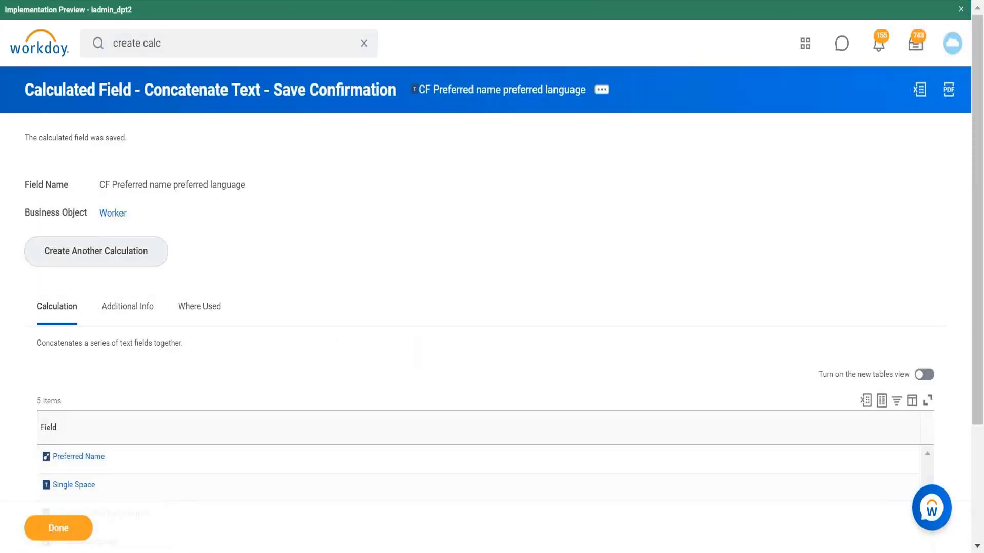
Step: Examine the related actions available for the saved calculated field, including Audits, Calculated Field, Reporting and Solution, and close them
{"action": "left_click", "coordinate": [602, 92]}
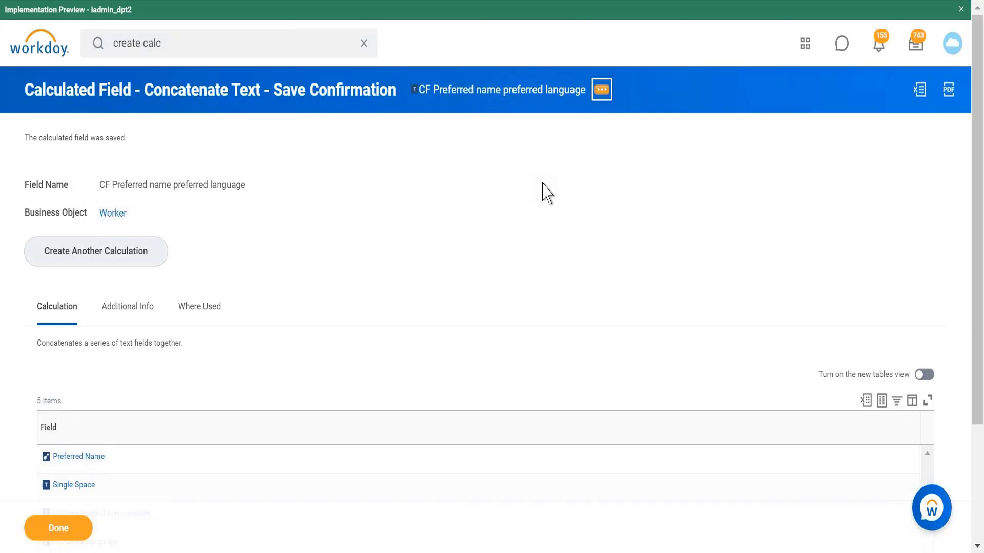
{"action": "mouse_move", "coordinate": [229, 170]}
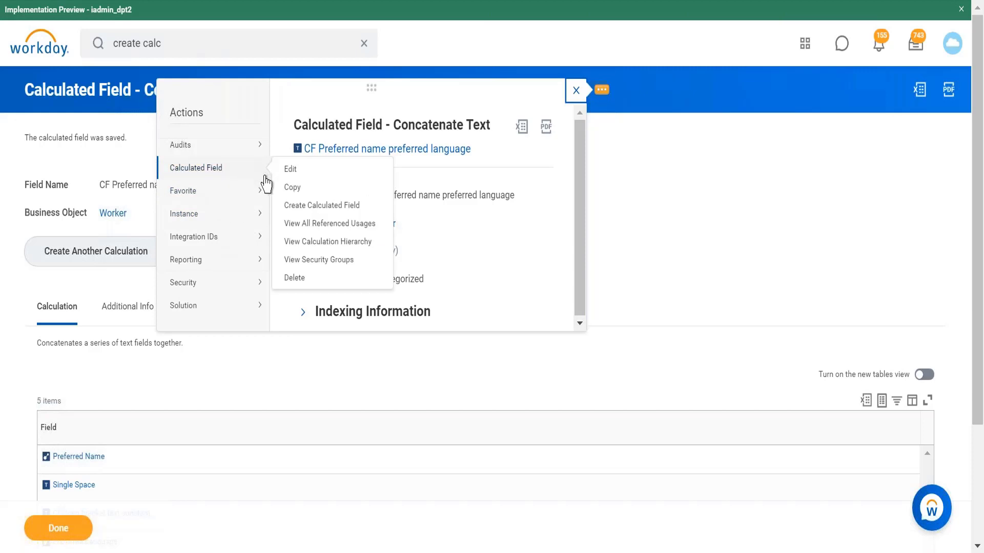
{"action": "mouse_move", "coordinate": [247, 154]}
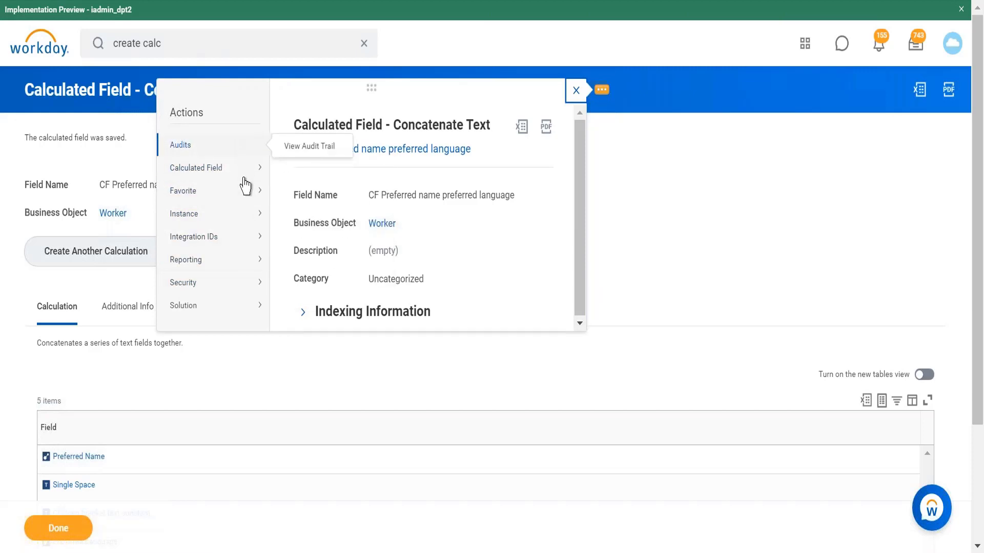
{"action": "mouse_move", "coordinate": [227, 286]}
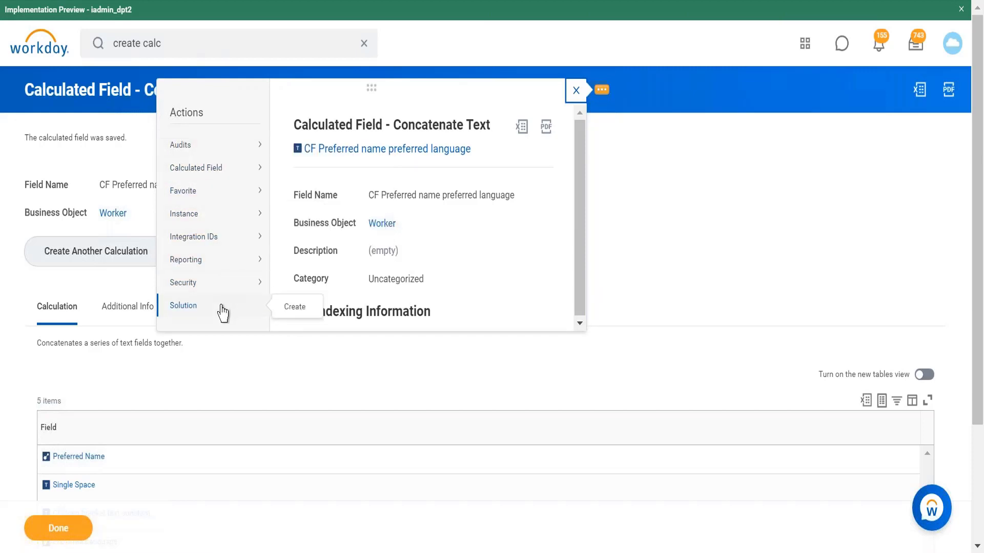
{"action": "mouse_move", "coordinate": [234, 215]}
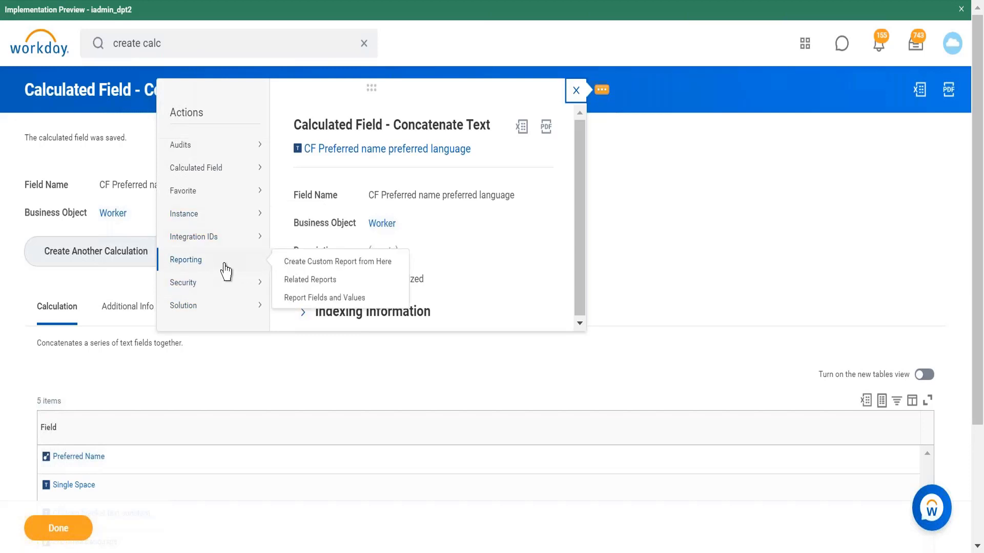
{"action": "mouse_move", "coordinate": [224, 303]}
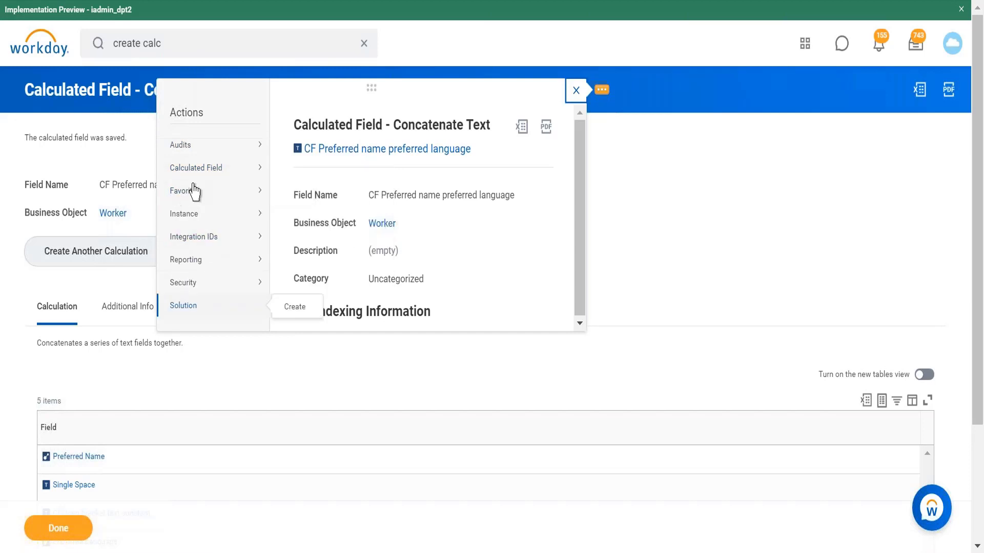
{"action": "mouse_move", "coordinate": [190, 290]}
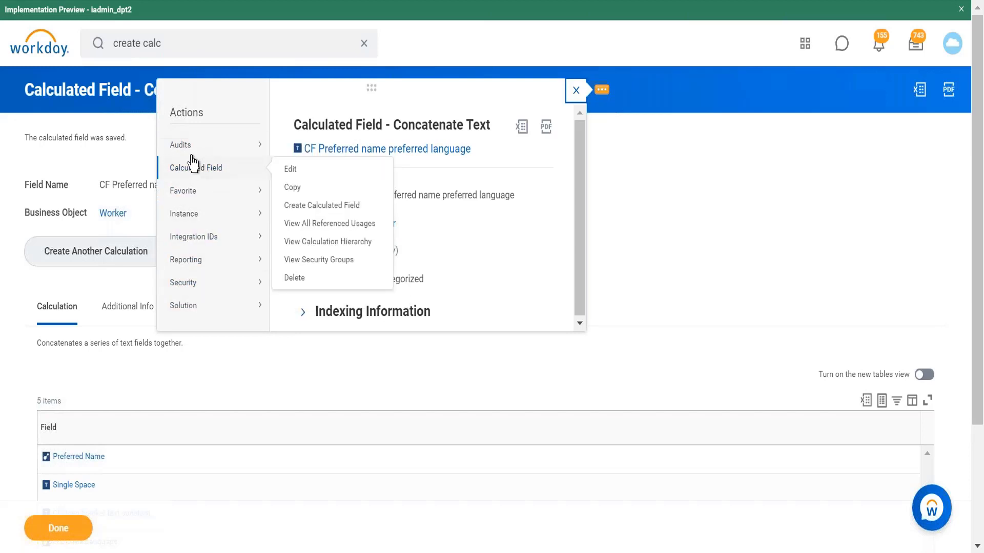
{"action": "mouse_move", "coordinate": [188, 184]}
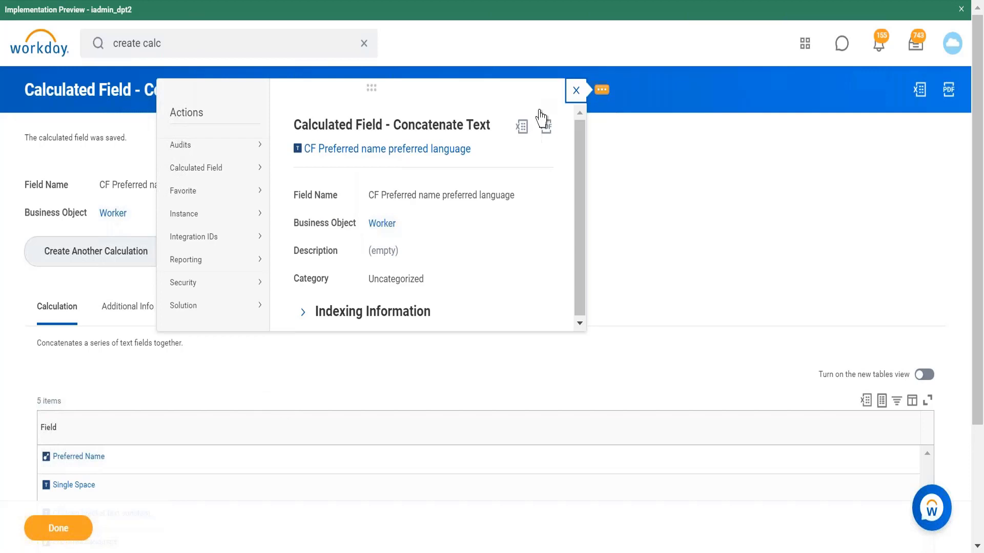
{"action": "left_click", "coordinate": [576, 93]}
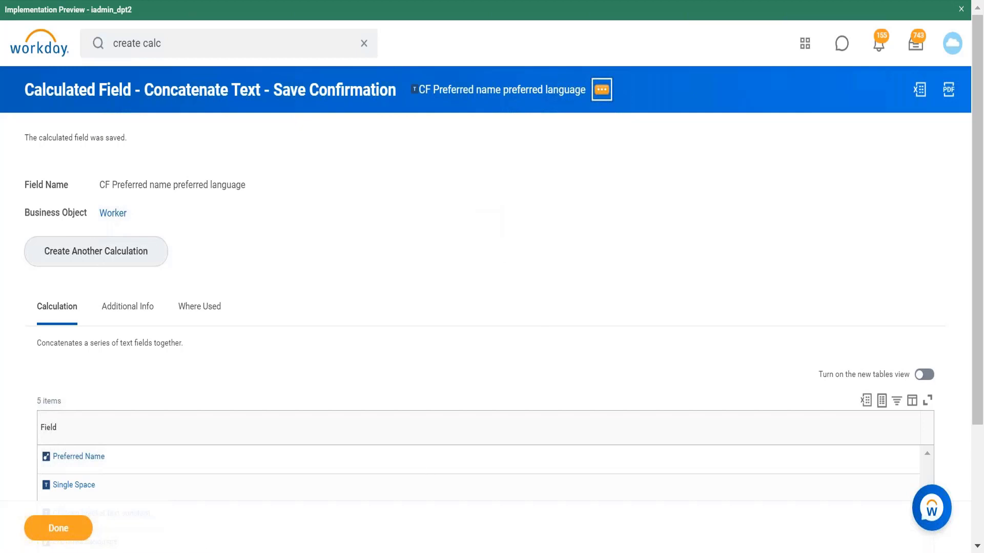
Step: Switch to the text editor notes and add a sample first name labelled "Propoer Case" on line 16, below a blank line
{"action": "left_click", "coordinate": [294, 552]}
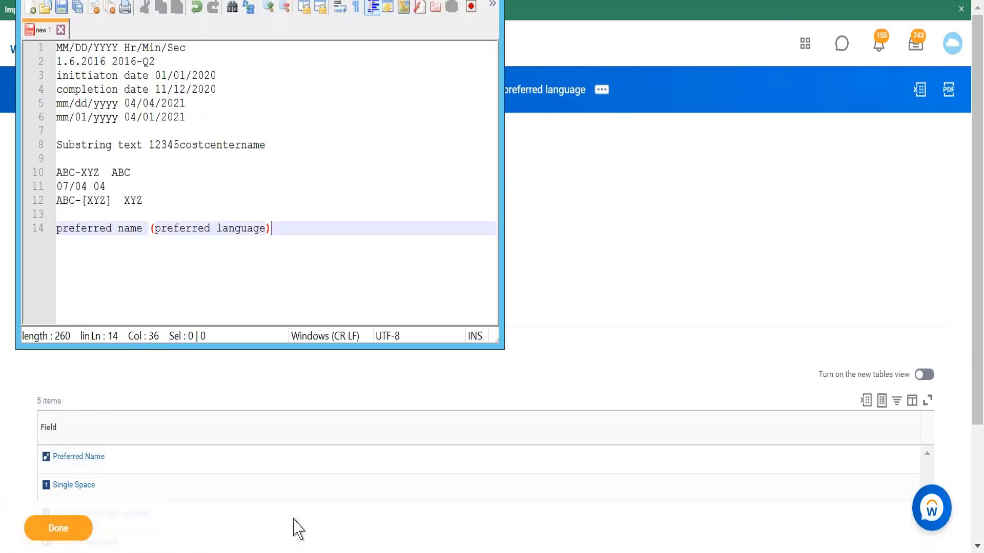
{"action": "key", "text": "Return"}
{"action": "key", "text": "Return"}
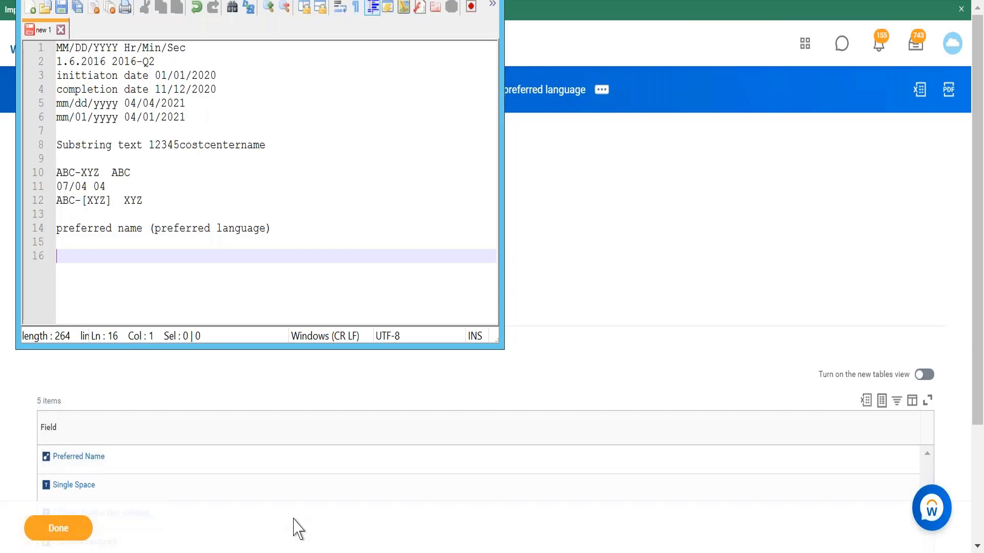
{"action": "type", "text": "Preeti - P"}
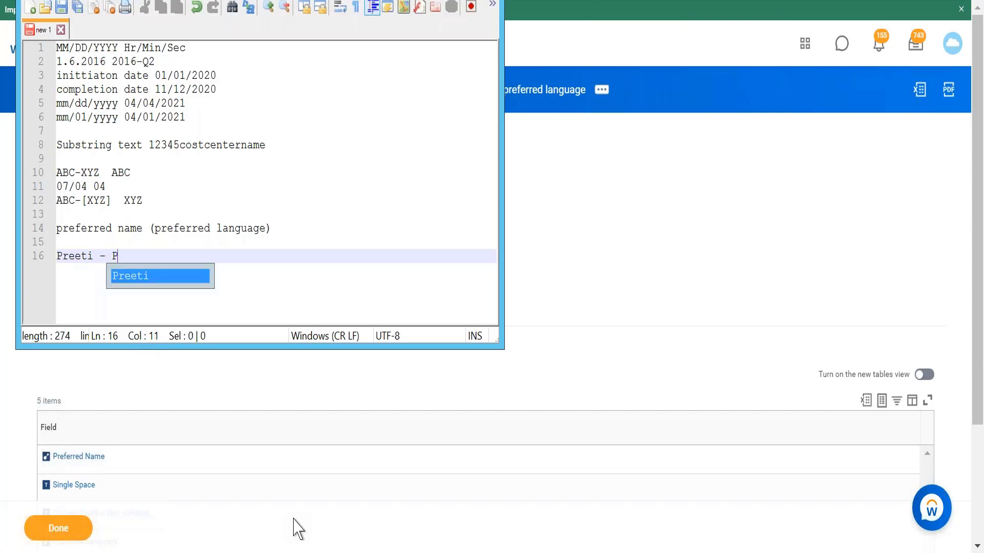
{"action": "type", "text": "ropoer "}
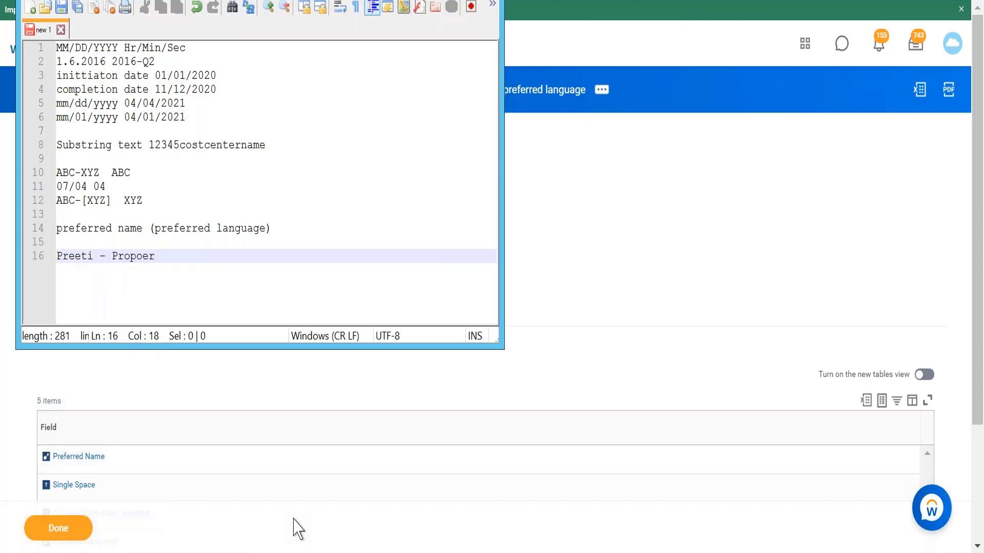
{"action": "type", "text": "Case"}
Step: Extend line 16 of the notes with "Upper case-" and the sample first name in capitals, followed by "Lower"
{"action": "type", "text": " Upper ca"}
{"action": "type", "text": "se- "}
{"action": "type", "text": "Prod"}
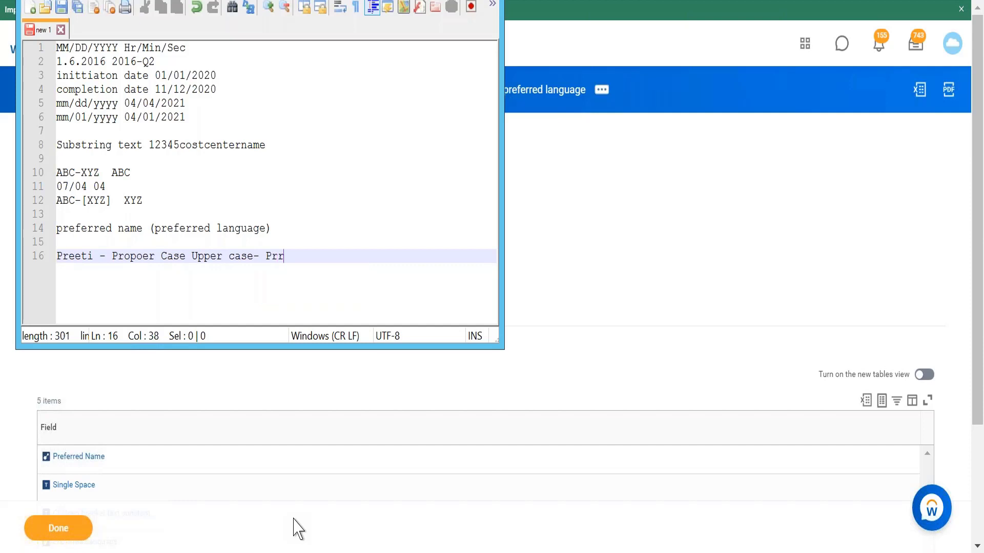
{"action": "key", "text": "BackSpace"}
{"action": "key", "text": "BackSpace"}
{"action": "key", "text": "BackSpace"}
{"action": "type", "text": "REETI Lower"}
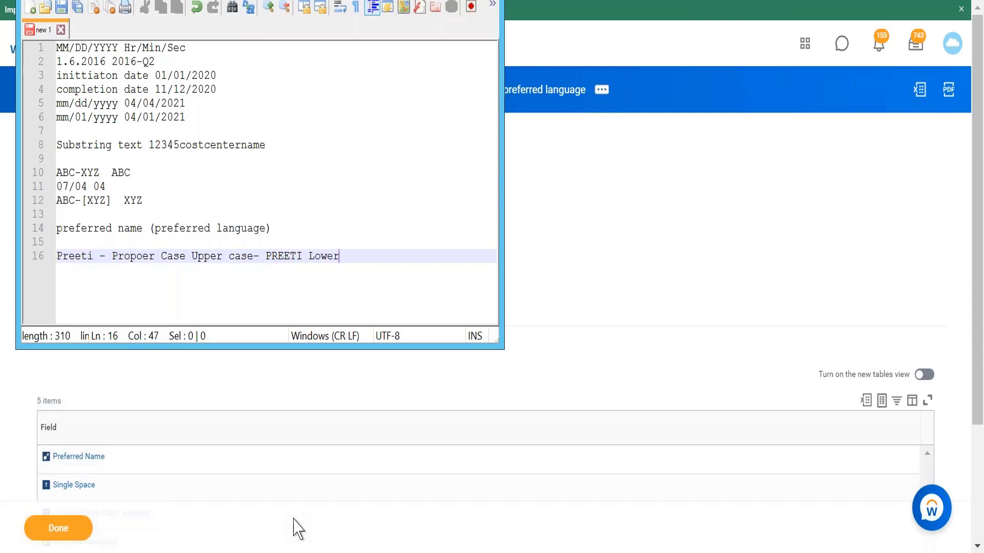
Step: Complete the lower case example with "case-" and the sample first name in lowercase, and put the notes away
{"action": "type", "text": " case- "}
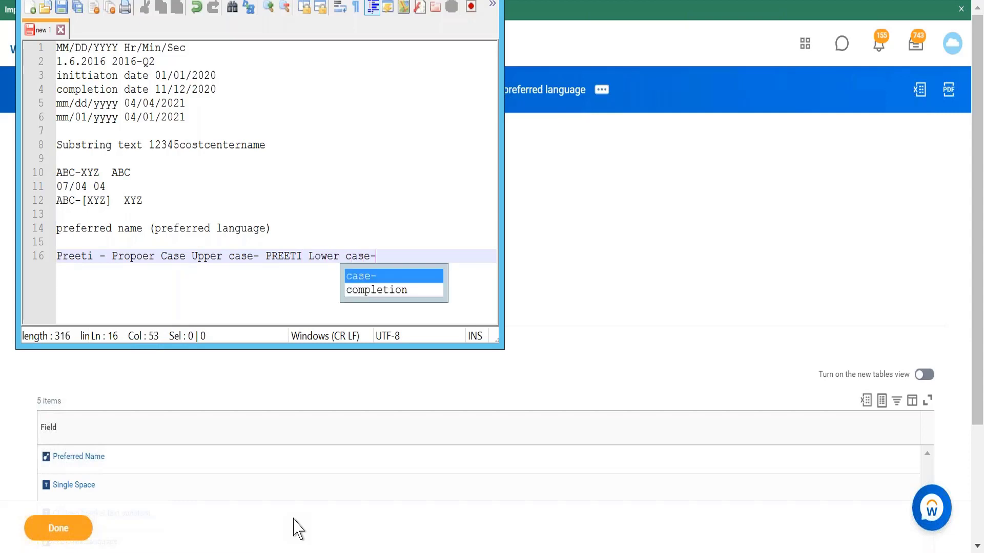
{"action": "type", "text": "preeti"}
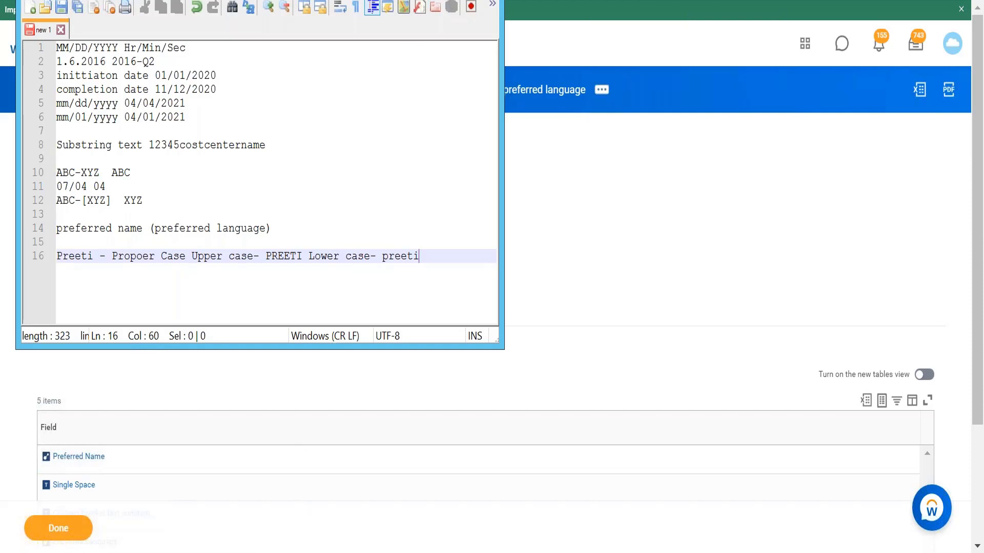
{"action": "left_click", "coordinate": [441, 1]}
Step: Search Workday for "create calc" and start a new calculated field named "CF Legal name in upper case"
{"action": "left_click", "coordinate": [189, 43]}
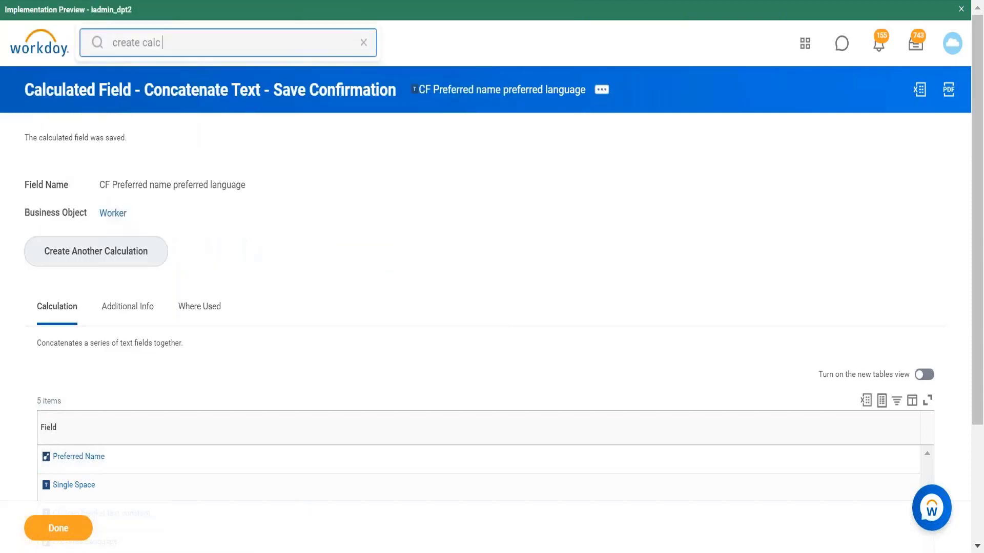
{"action": "key", "text": "Return"}
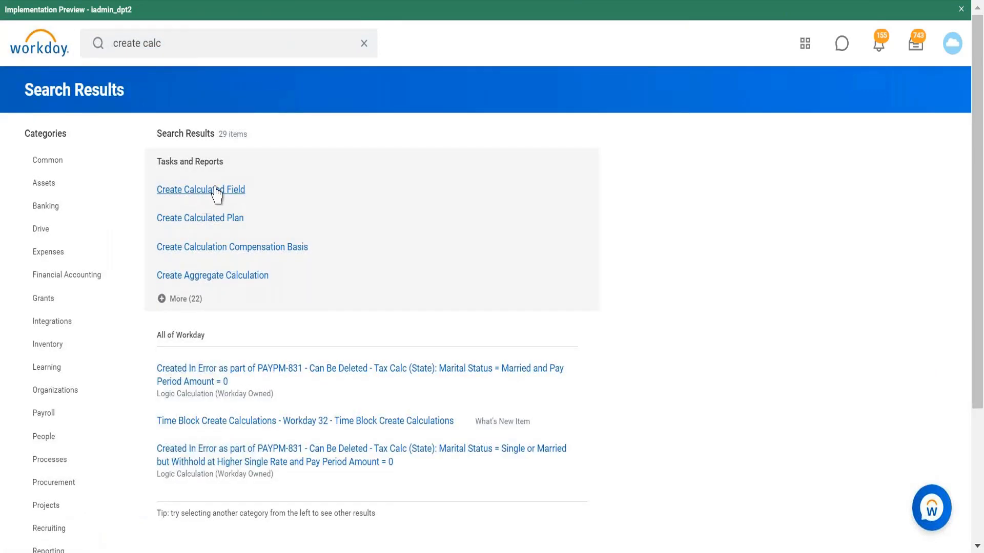
{"action": "left_click", "coordinate": [217, 192]}
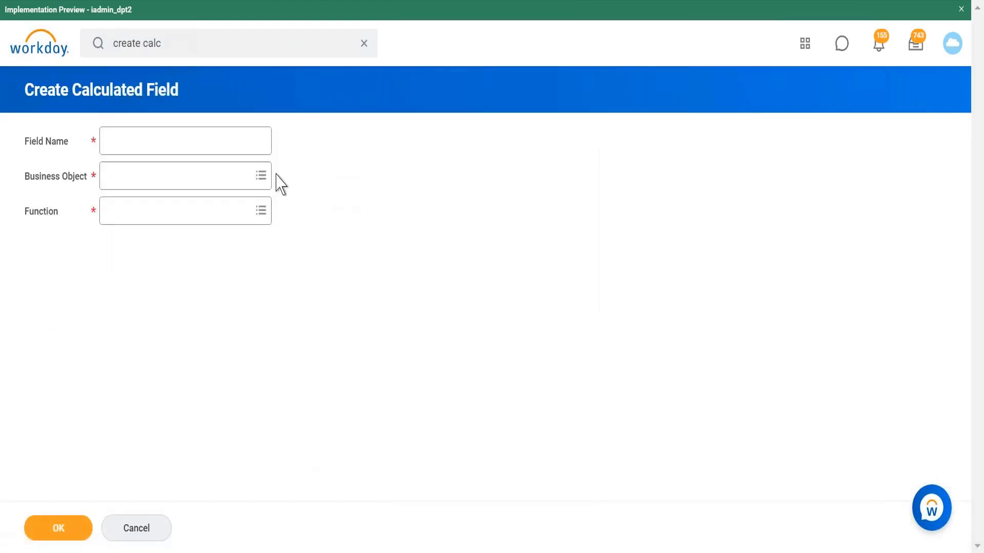
{"action": "type", "text": "CF"}
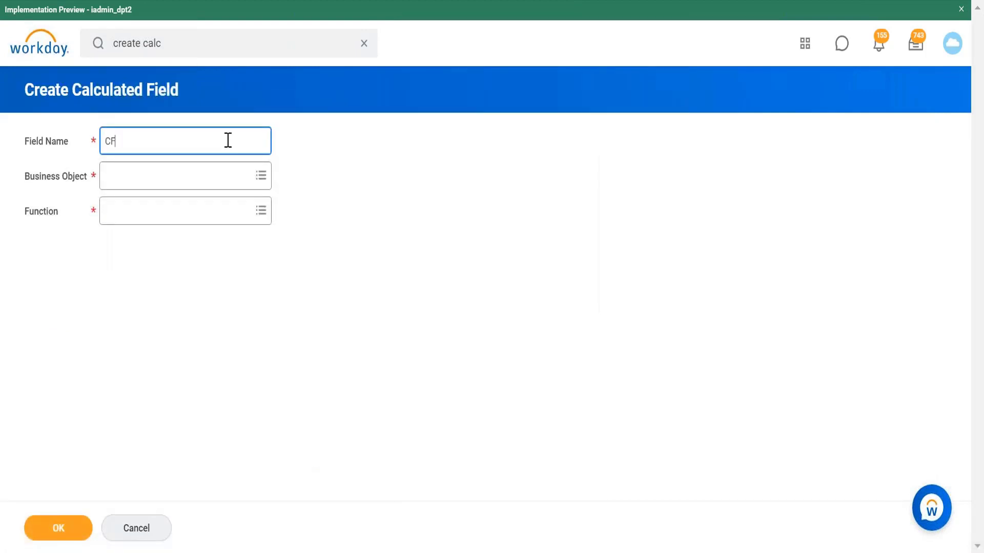
{"action": "type", "text": " Legal name in upper case"}
Step: Set the legal name field's Business Object to Worker and its Function to Format Text, and continue to its definition
{"action": "left_click", "coordinate": [193, 178]}
{"action": "type", "text": "worker"}
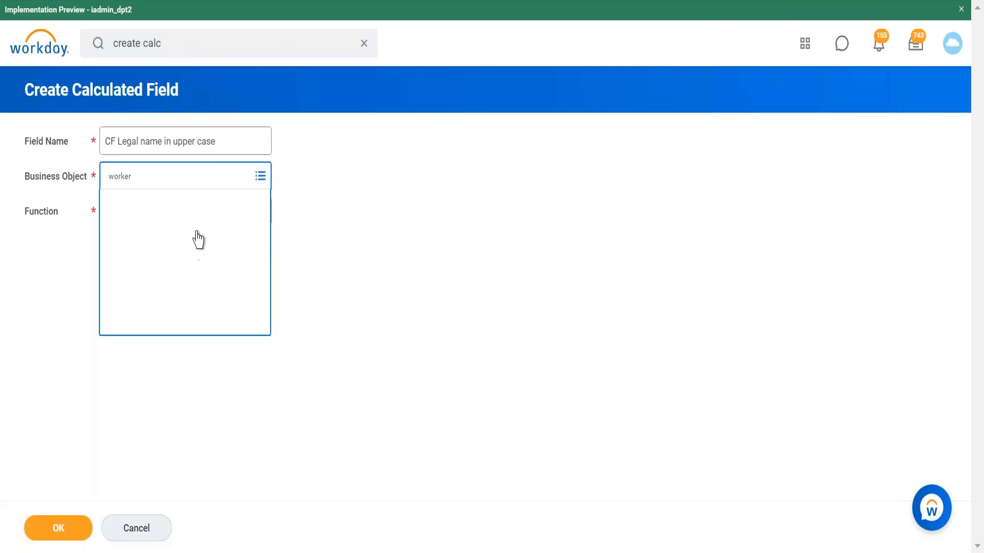
{"action": "left_click", "coordinate": [202, 239]}
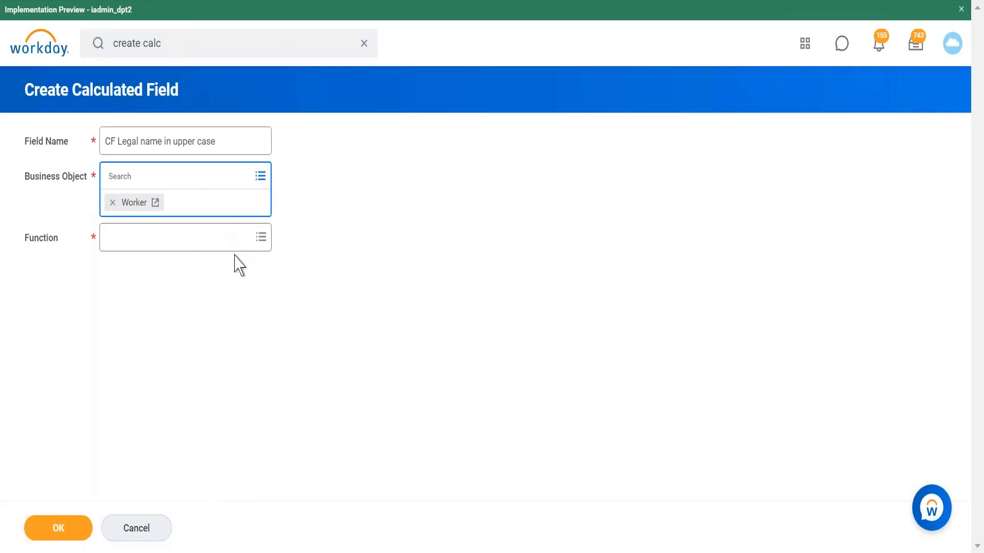
{"action": "left_click", "coordinate": [238, 217]}
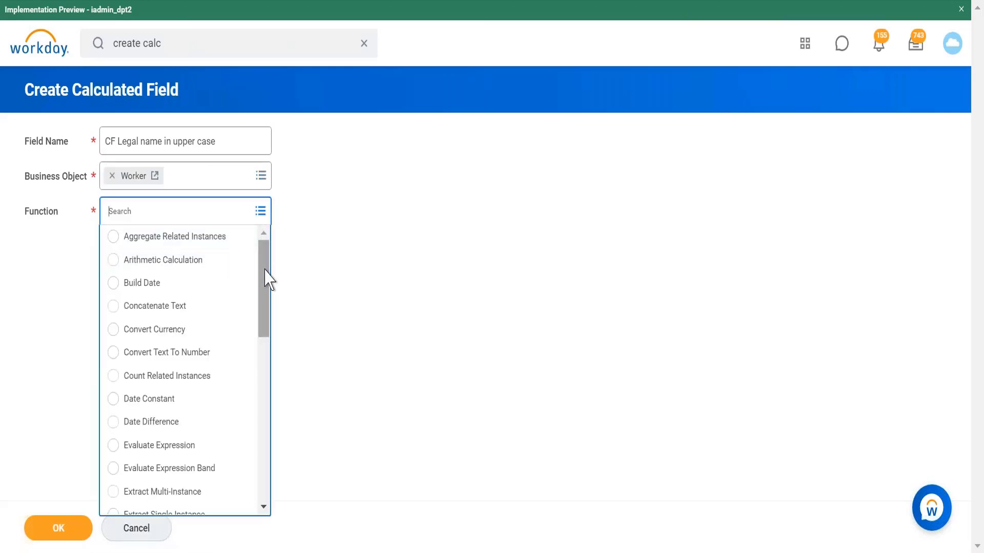
{"action": "left_click_drag", "start_coordinate": [267, 281], "coordinate": [266, 385]}
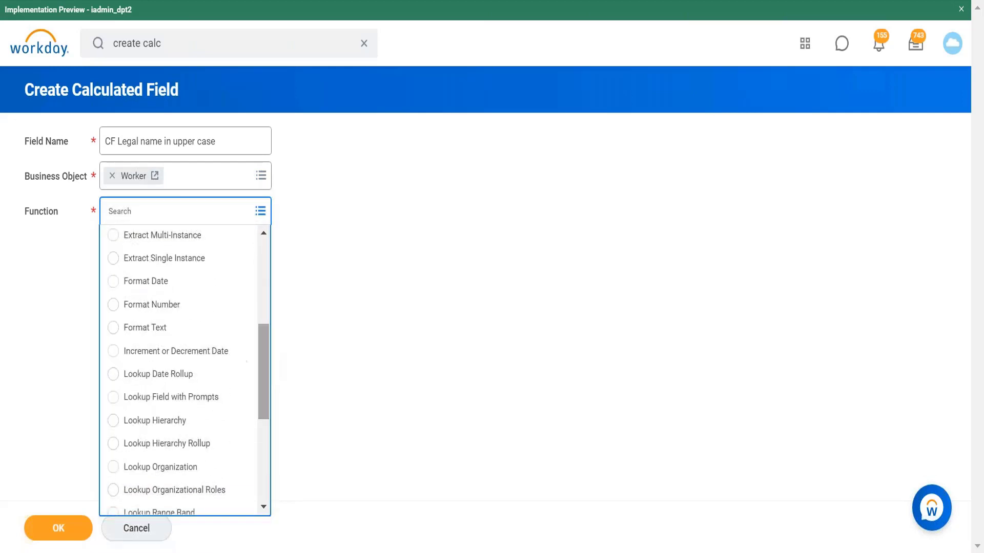
{"action": "left_click", "coordinate": [197, 334]}
{"action": "left_click", "coordinate": [68, 528]}
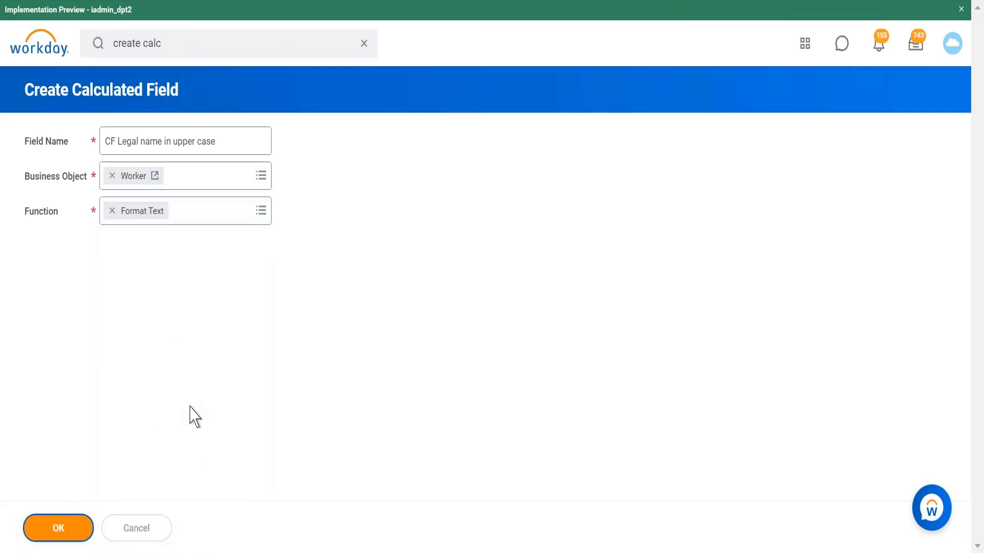
Step: Set the Format Text calculation's Source Field to Full Legal Name
{"action": "left_click", "coordinate": [193, 292]}
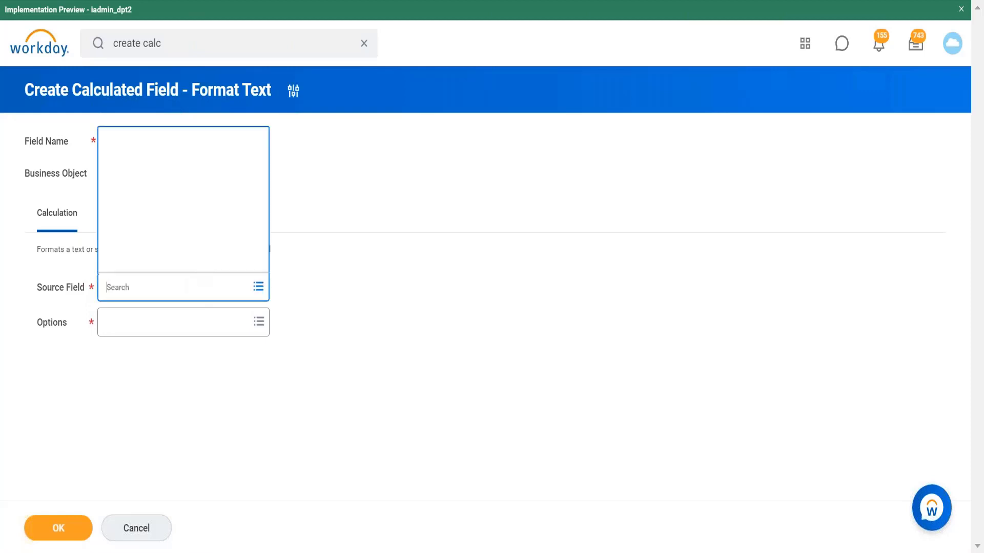
{"action": "type", "text": "full"}
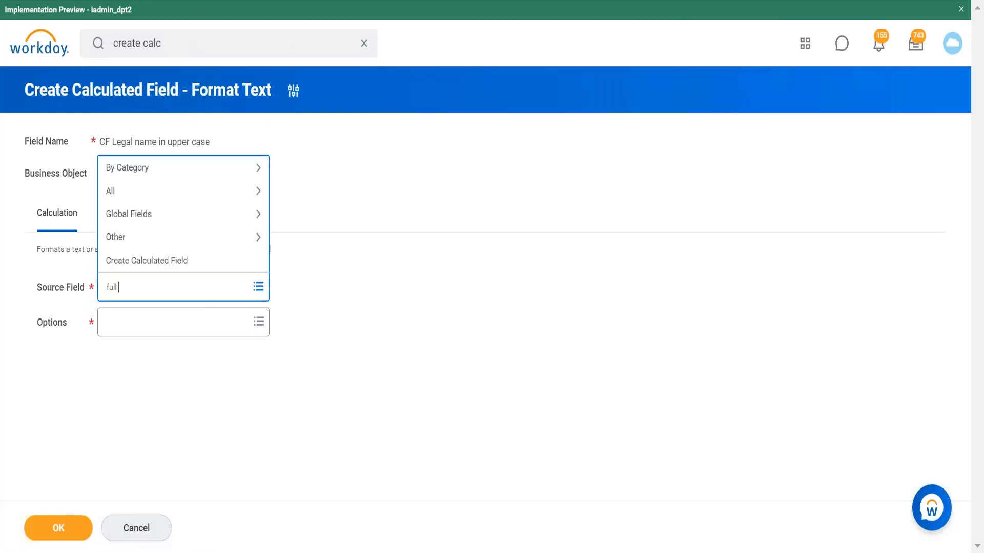
{"action": "type", "text": " legal name"}
{"action": "key", "text": "Return"}
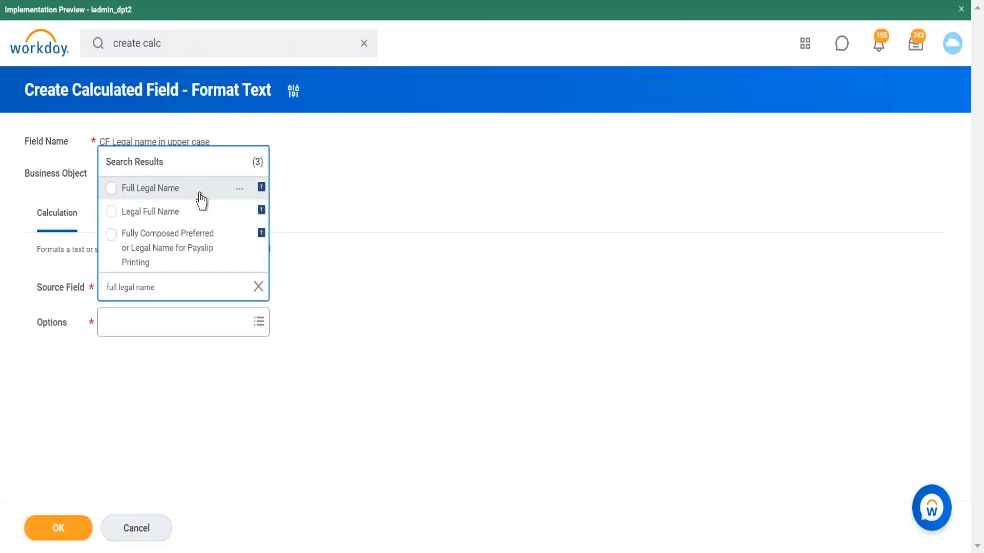
{"action": "left_click", "coordinate": [200, 198]}
Step: Set the Format Text option to Upper Case and save the calculated field
{"action": "left_click", "coordinate": [180, 360]}
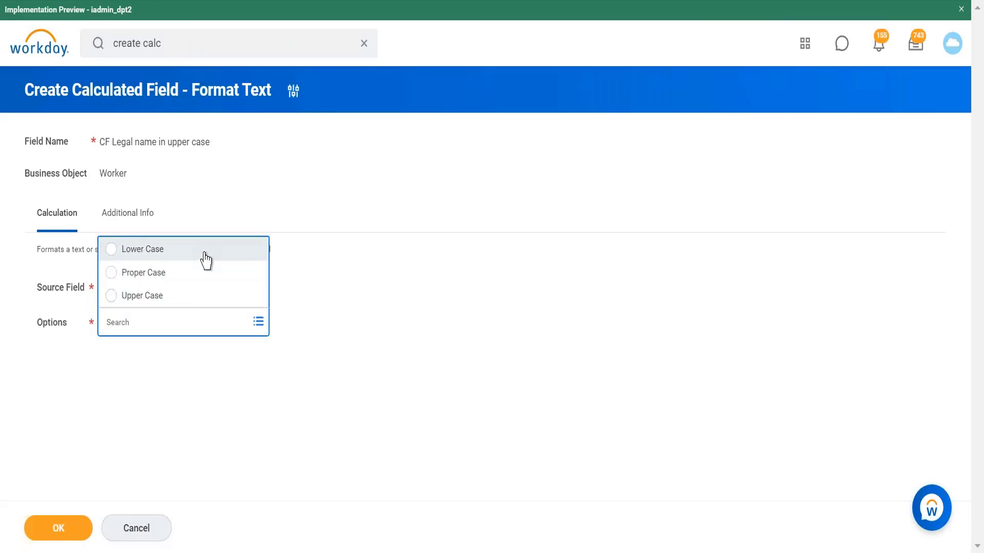
{"action": "left_click", "coordinate": [198, 299]}
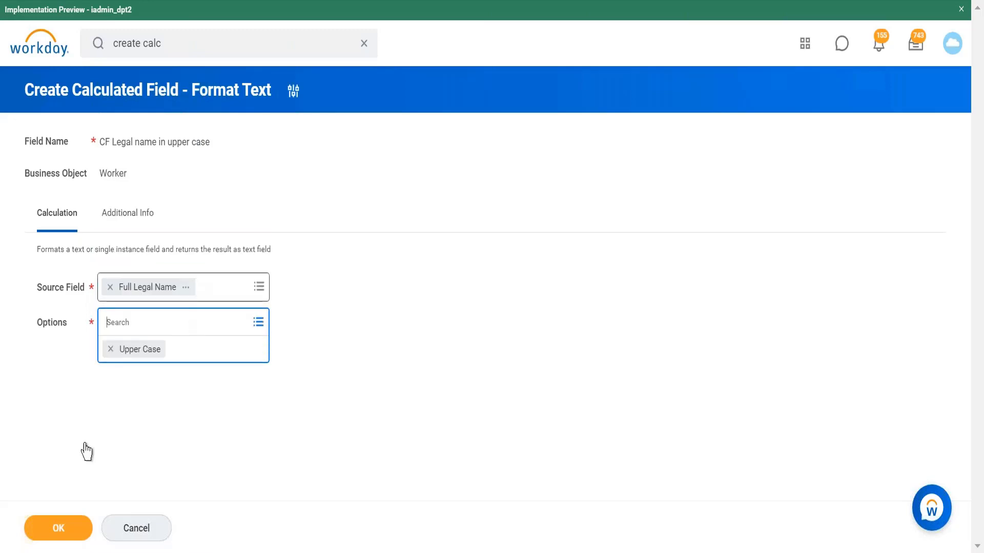
{"action": "left_click", "coordinate": [73, 528]}
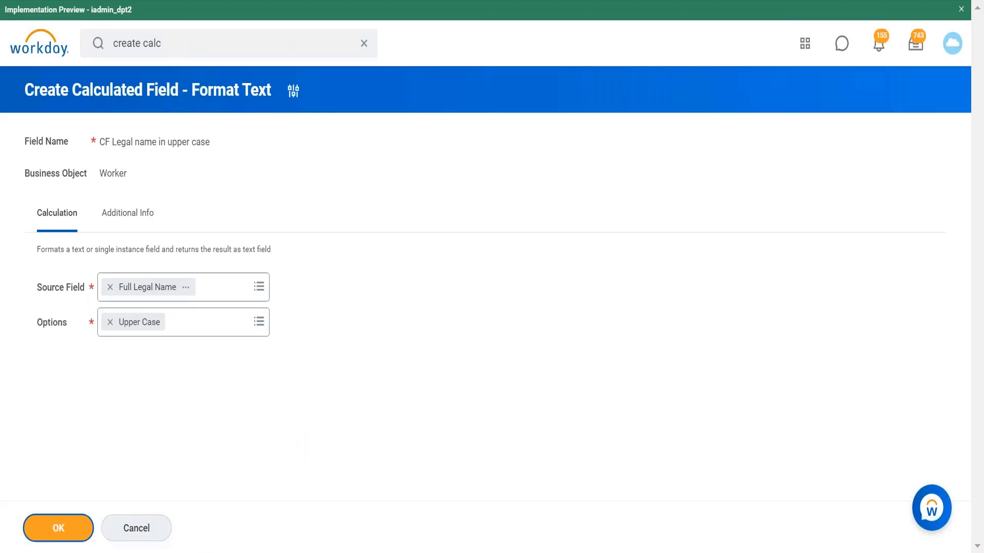
{"action": "left_click", "coordinate": [64, 528]}
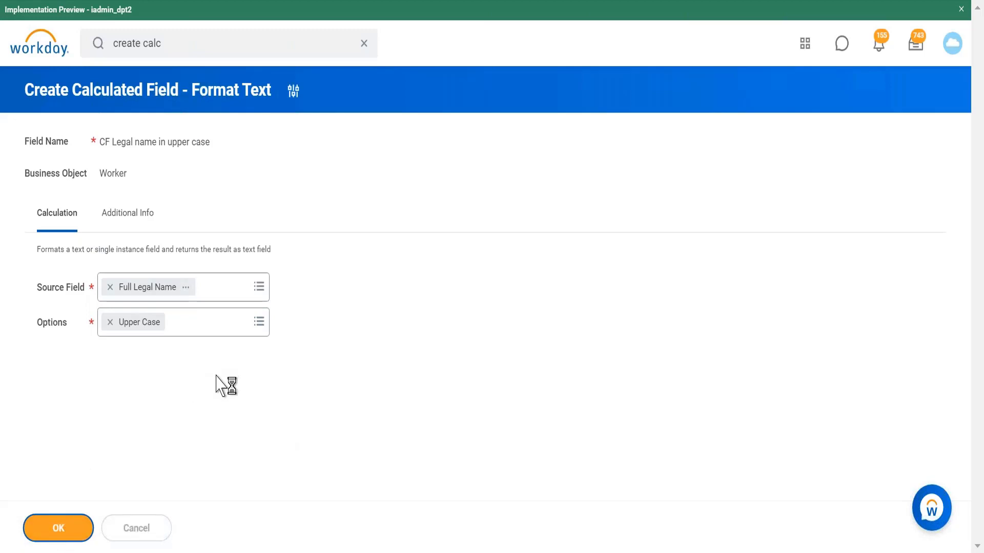
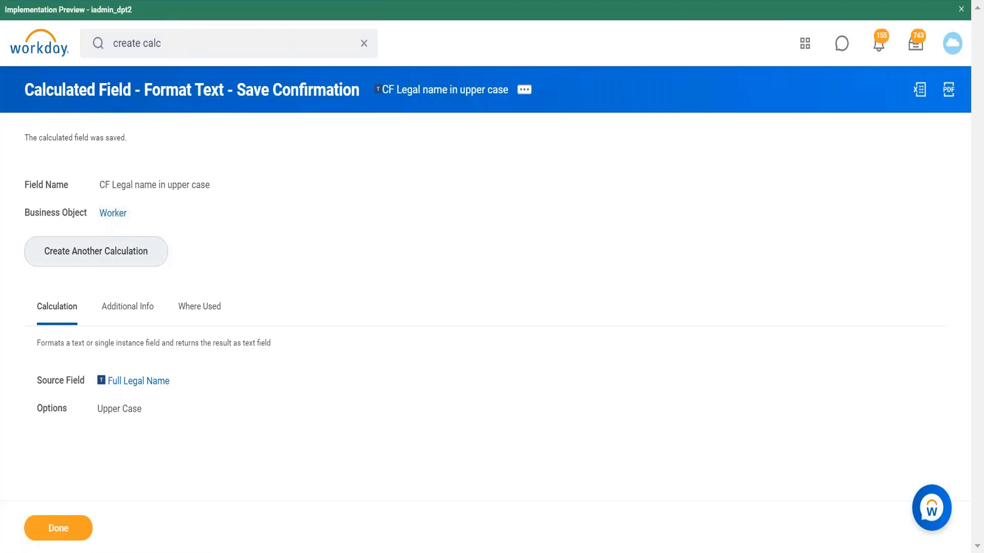
Step: Search for "create calc" again and start another calculated field named "CF Format base pay"
{"action": "left_click", "coordinate": [180, 46]}
{"action": "key", "text": "Return"}
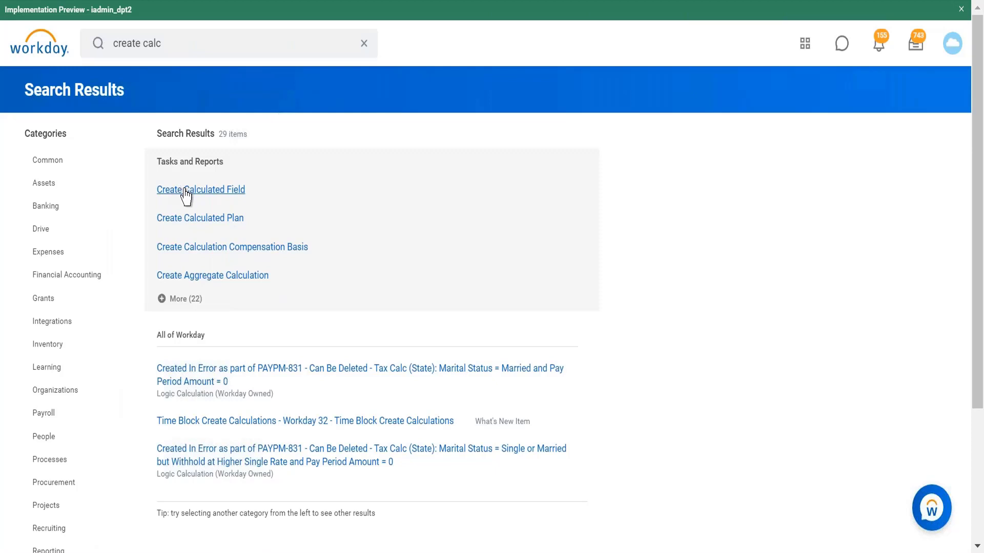
{"action": "left_click", "coordinate": [185, 194]}
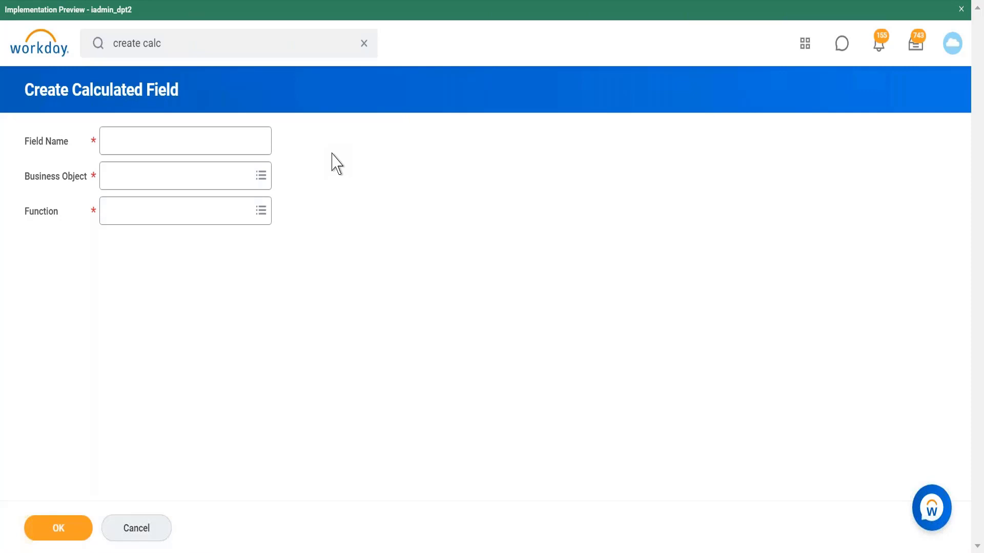
{"action": "left_click", "coordinate": [169, 139]}
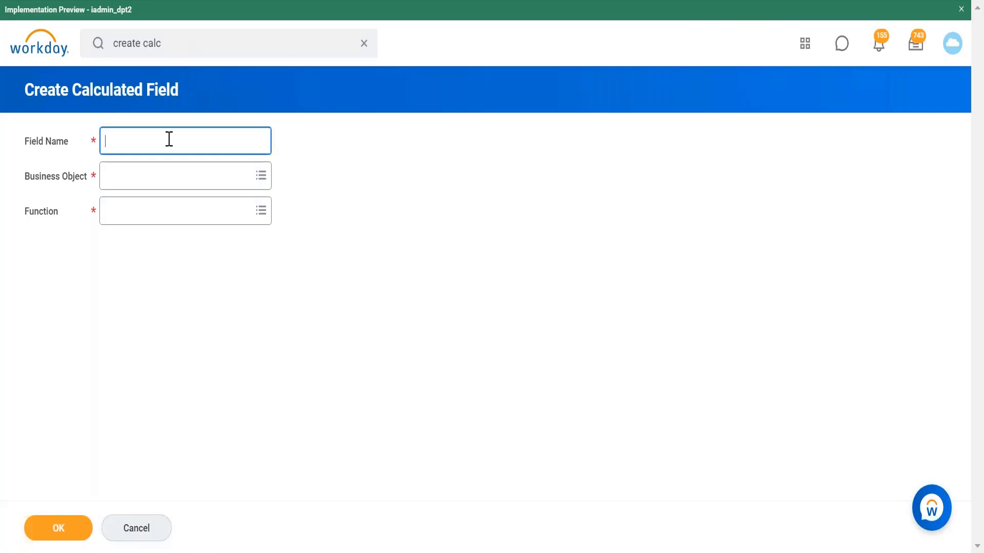
{"action": "type", "text": "CF Format base pay"}
Step: Set the base pay field's Business Object to Worker and its Function to Format Number, and continue to its definition
{"action": "left_click", "coordinate": [176, 181]}
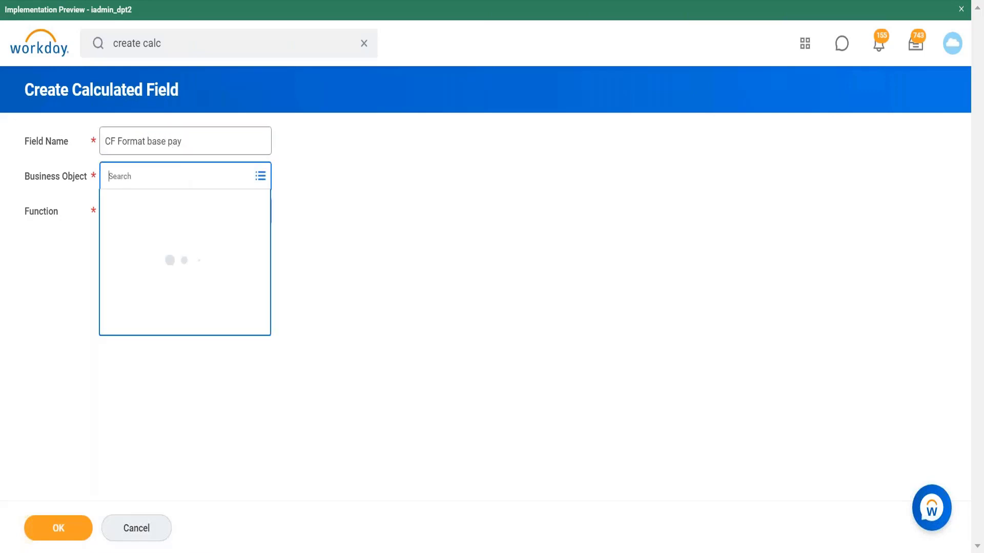
{"action": "type", "text": "worker"}
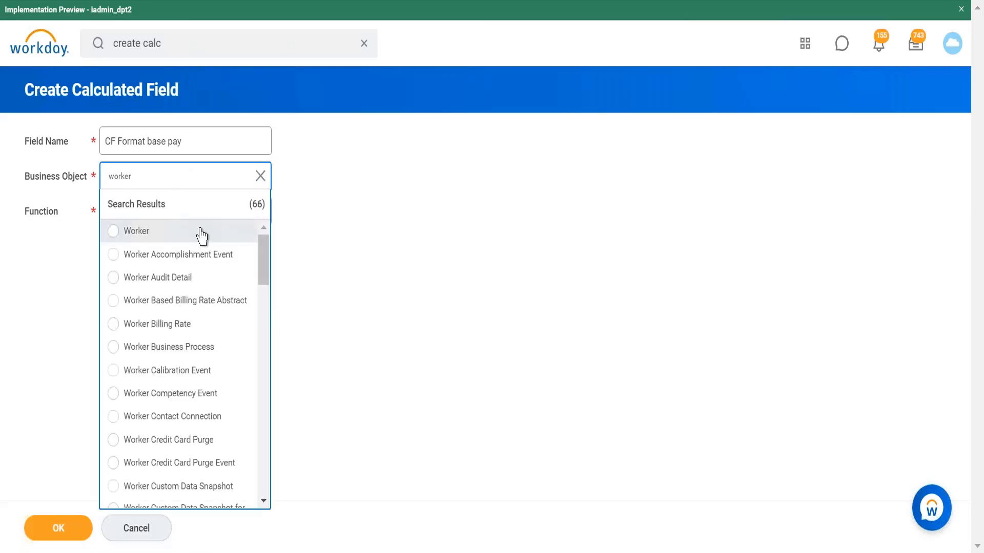
{"action": "left_click", "coordinate": [201, 233]}
{"action": "left_click", "coordinate": [204, 247]}
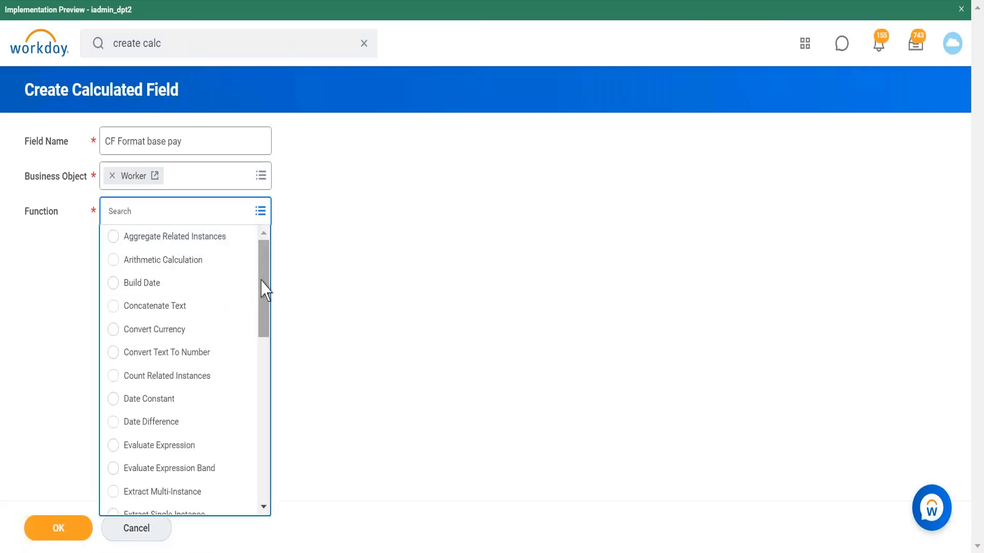
{"action": "left_click_drag", "start_coordinate": [265, 290], "coordinate": [259, 362]}
{"action": "left_click", "coordinate": [147, 374]}
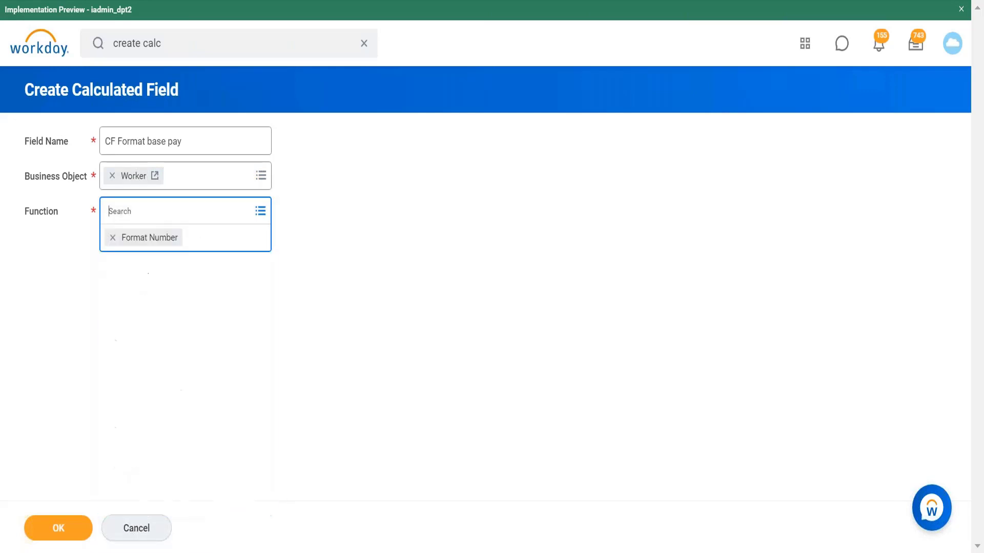
{"action": "left_click", "coordinate": [78, 529]}
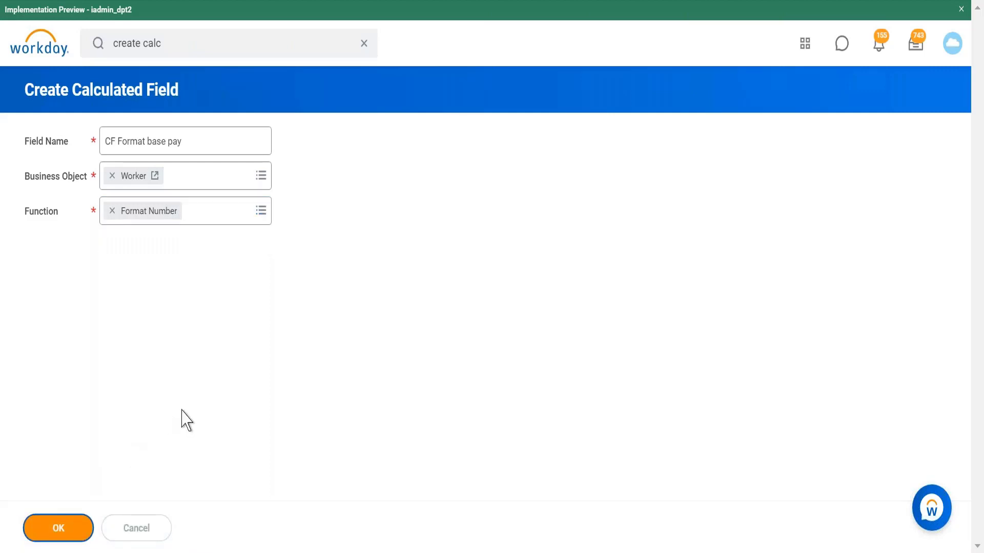
Step: Search for "base pay" and set the Format Number calculation's Source Field to Annual Base Pay / Contract Pay in USD
{"action": "left_click", "coordinate": [248, 296]}
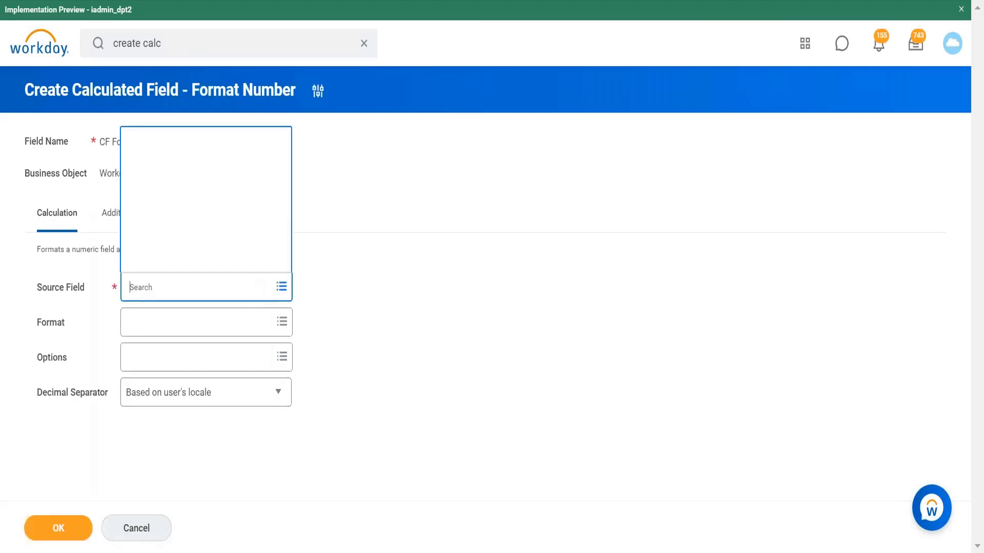
{"action": "type", "text": "base"}
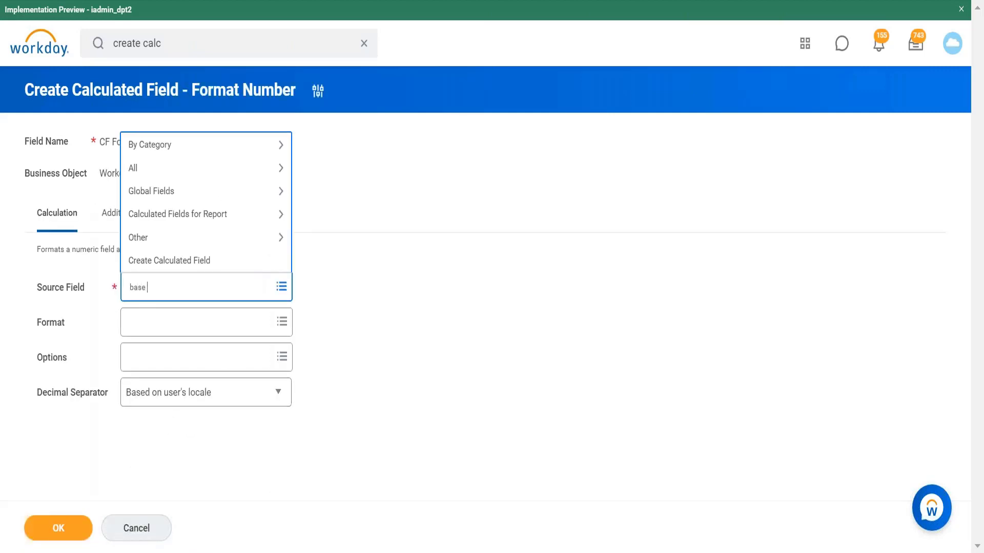
{"action": "type", "text": " pay"}
{"action": "key", "text": "Return"}
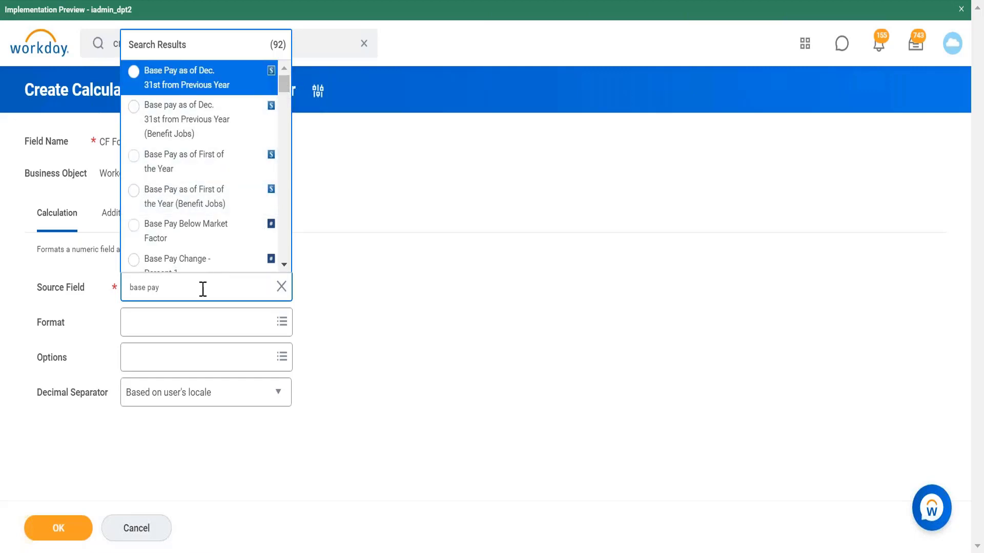
{"action": "left_click", "coordinate": [284, 265]}
{"action": "left_click", "coordinate": [284, 265]}
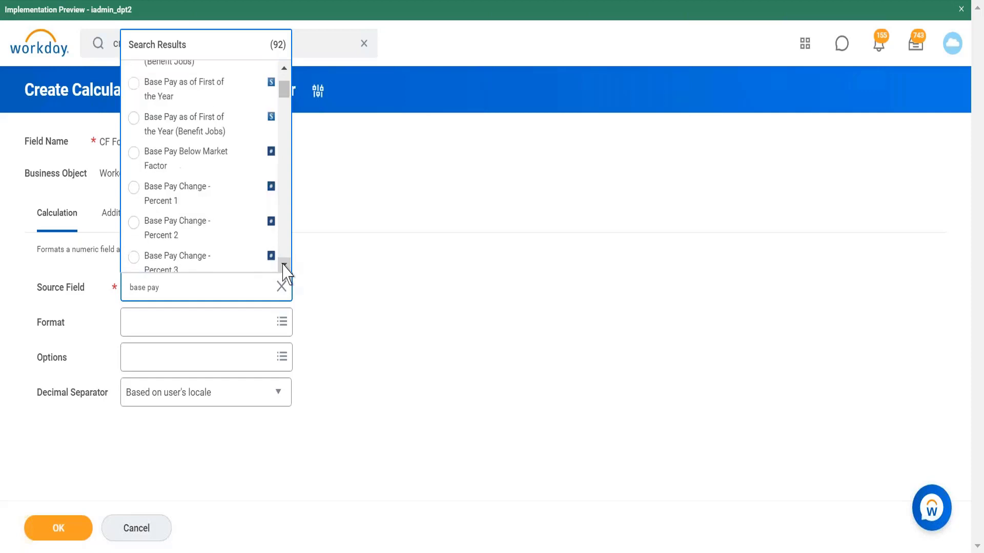
{"action": "left_click", "coordinate": [285, 264]}
{"action": "left_click", "coordinate": [284, 265]}
{"action": "left_click", "coordinate": [284, 265]}
{"action": "left_click", "coordinate": [284, 265]}
{"action": "left_click", "coordinate": [284, 265]}
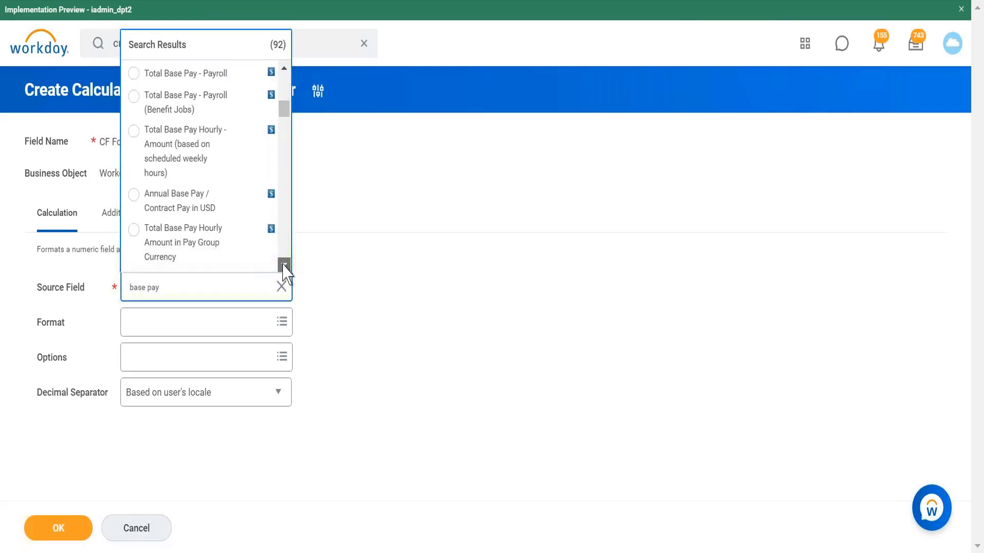
{"action": "left_click", "coordinate": [285, 265]}
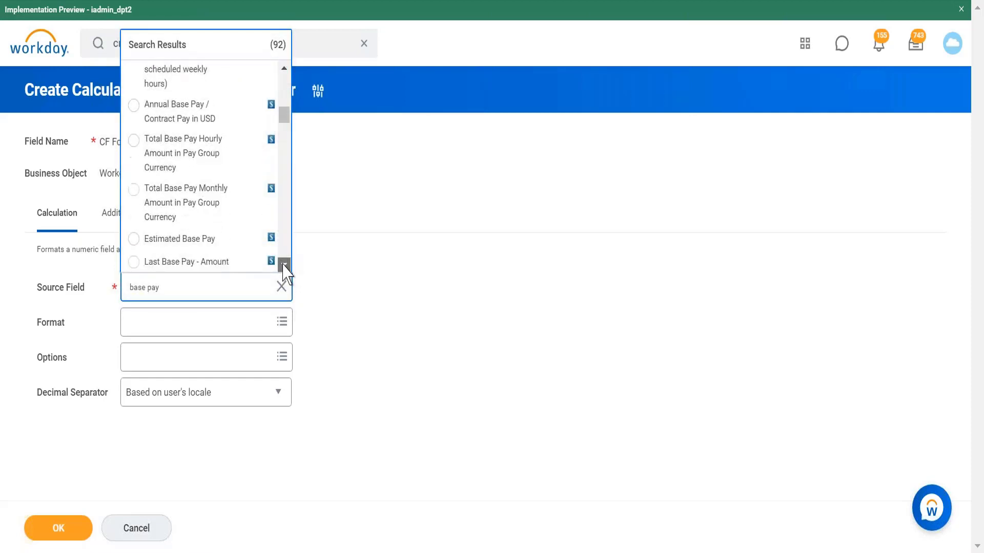
{"action": "left_click", "coordinate": [187, 123]}
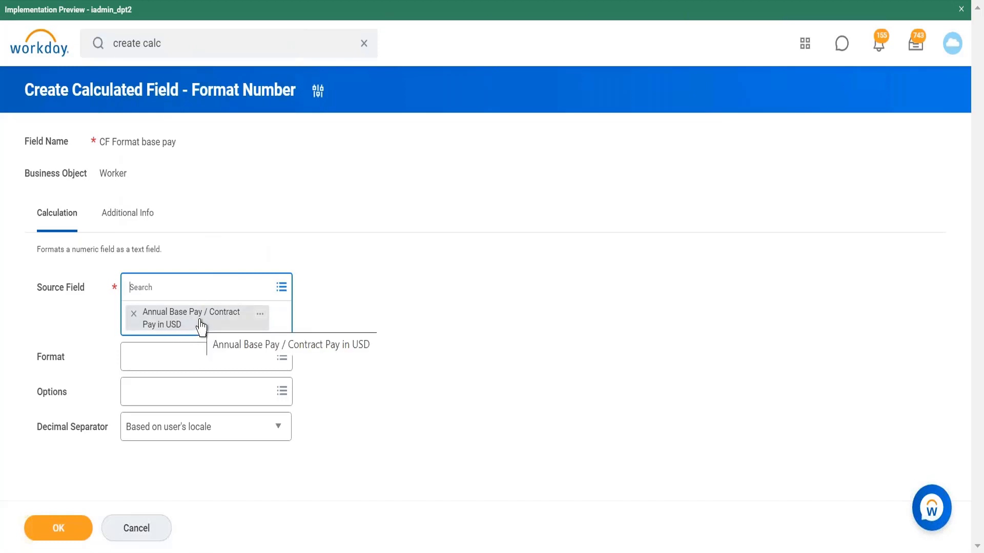
Step: Examine the Thousands formats, the Decimal Separator choices and the complete list of number formats
{"action": "left_click", "coordinate": [213, 367]}
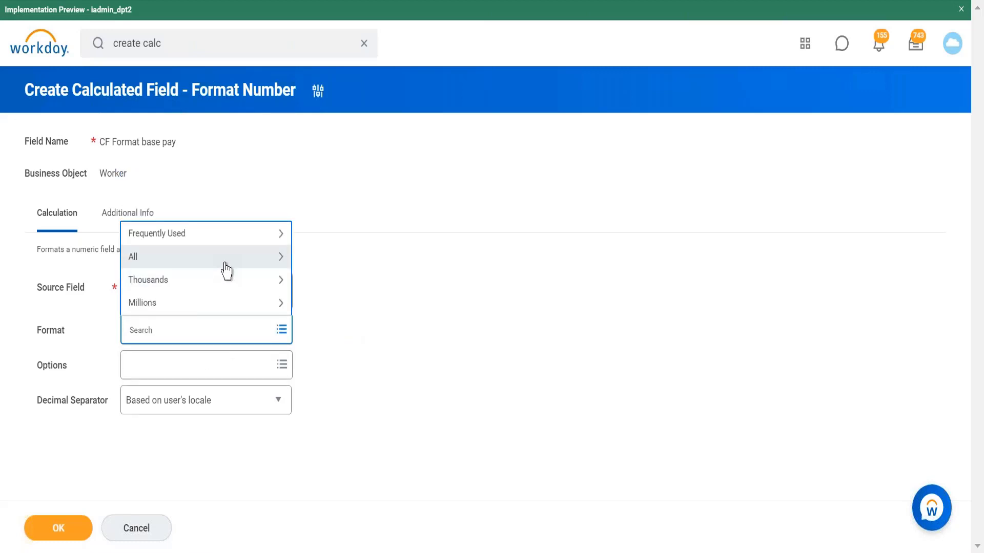
{"action": "left_click", "coordinate": [356, 314]}
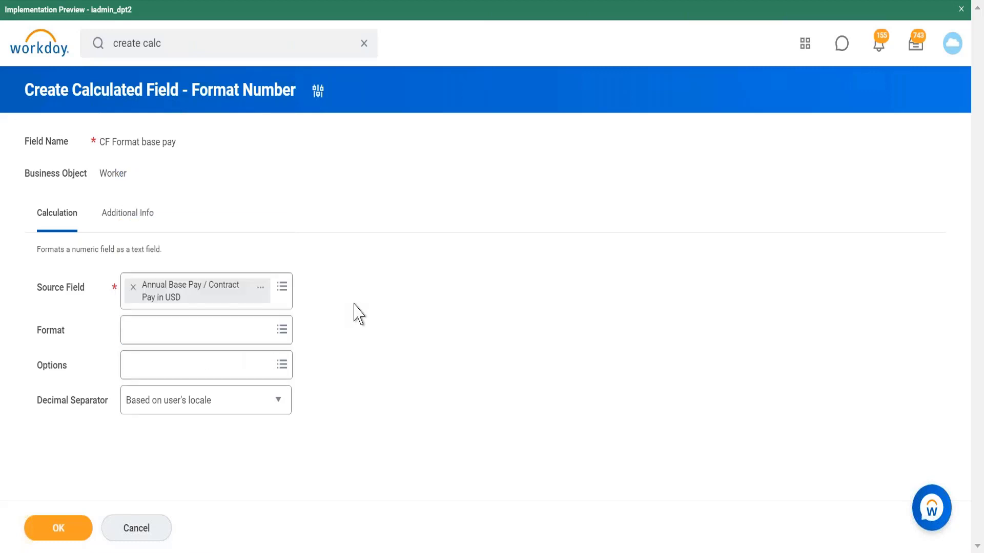
{"action": "left_click", "coordinate": [244, 339]}
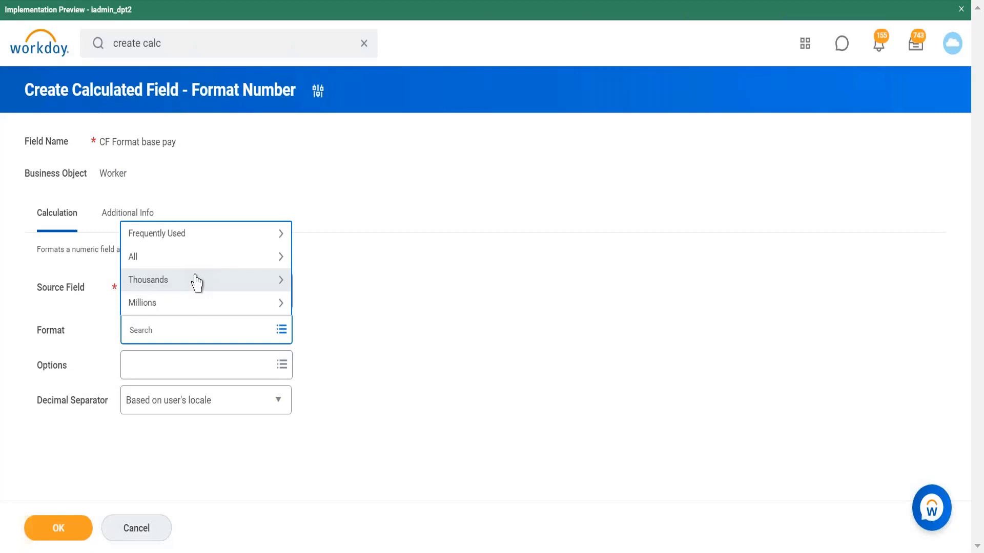
{"action": "left_click", "coordinate": [196, 282]}
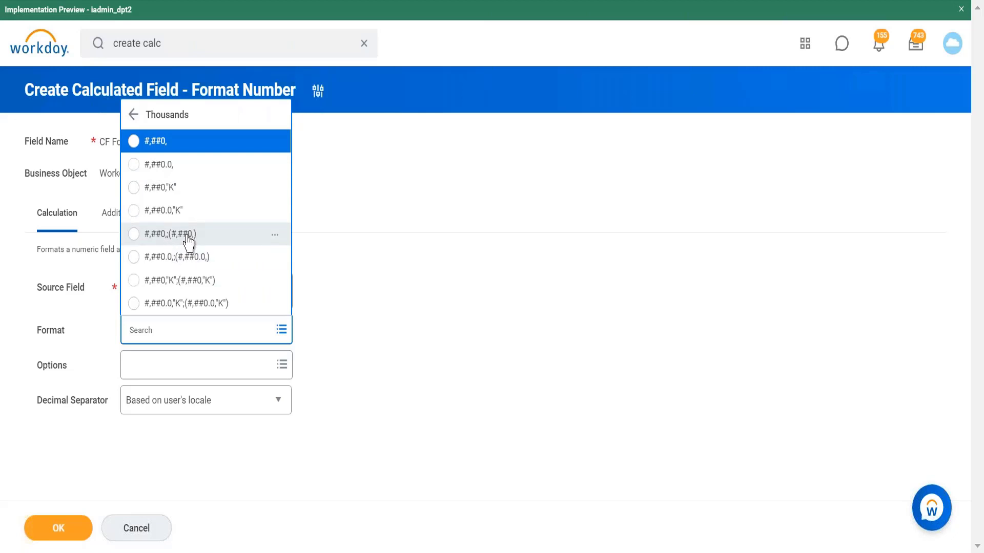
{"action": "left_click", "coordinate": [359, 288]}
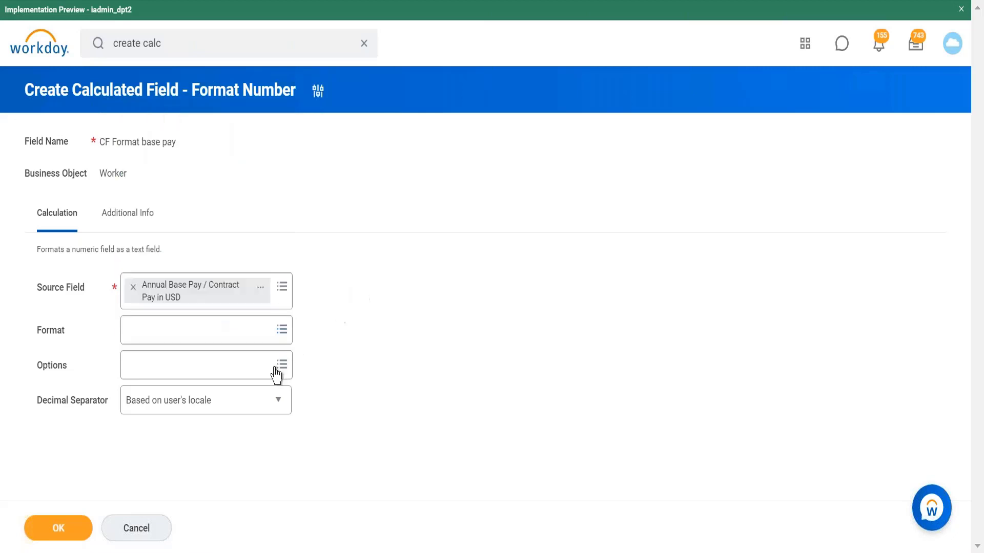
{"action": "left_click", "coordinate": [272, 401]}
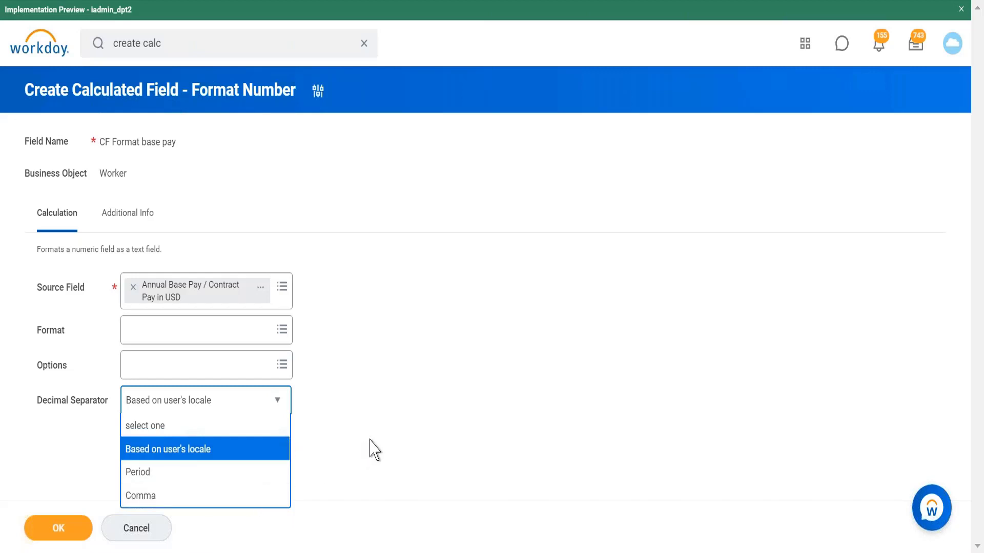
{"action": "left_click", "coordinate": [389, 371]}
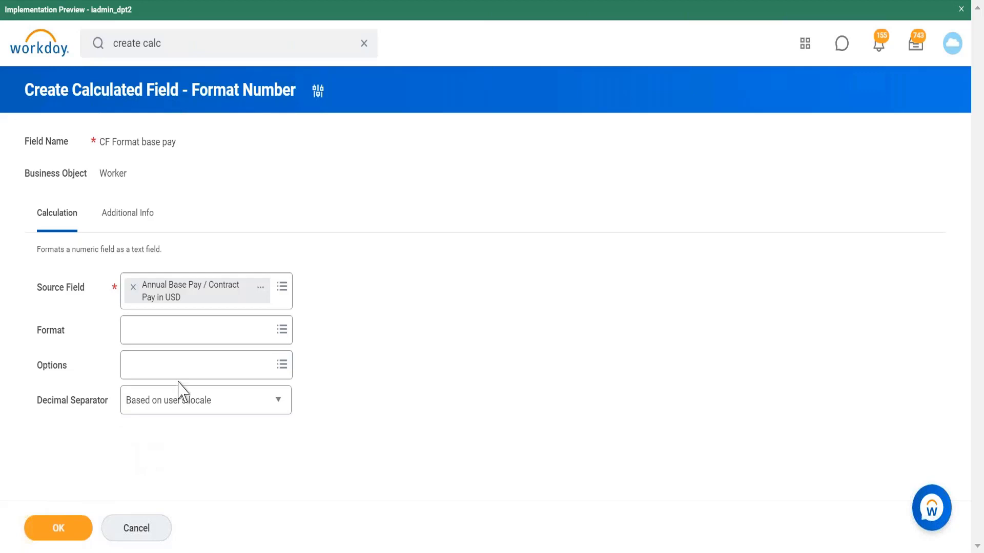
{"action": "left_click", "coordinate": [246, 335]}
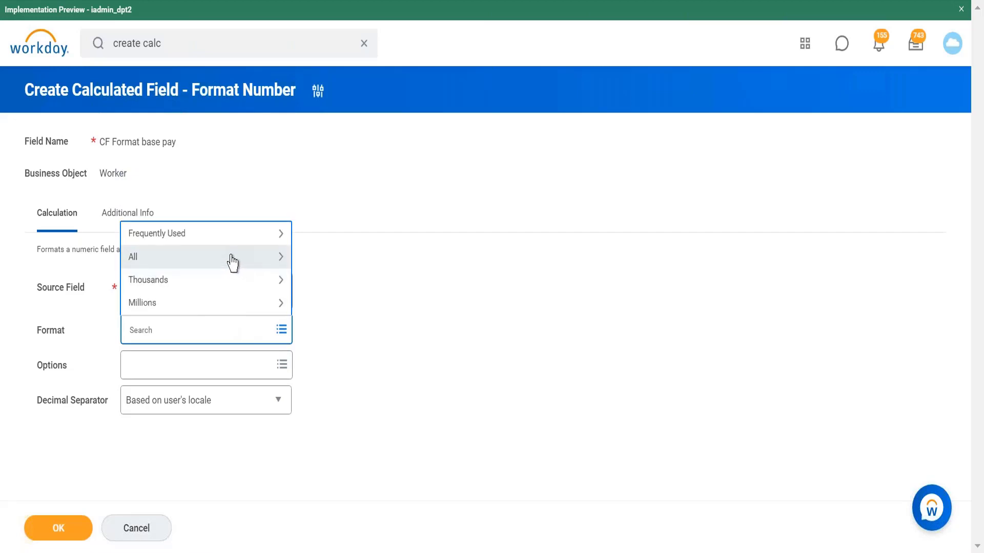
{"action": "left_click", "coordinate": [236, 265]}
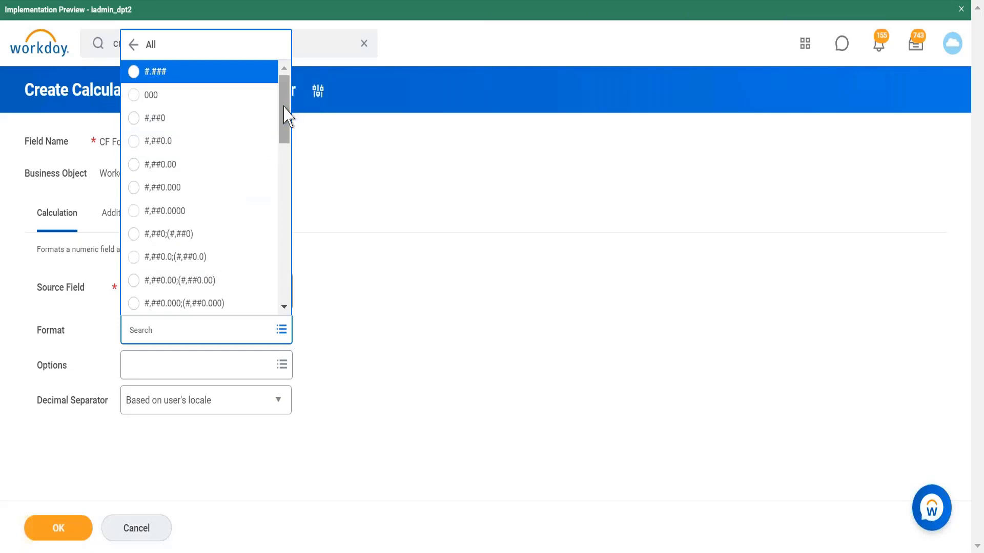
{"action": "left_click_drag", "start_coordinate": [286, 115], "coordinate": [288, 96]}
Step: Switch to the text editor and add the sample number 46,783.248 below the letter-case notes, leaving a blank line between
{"action": "left_click", "coordinate": [318, 552]}
{"action": "key", "text": "Return"}
{"action": "key", "text": "Return"}
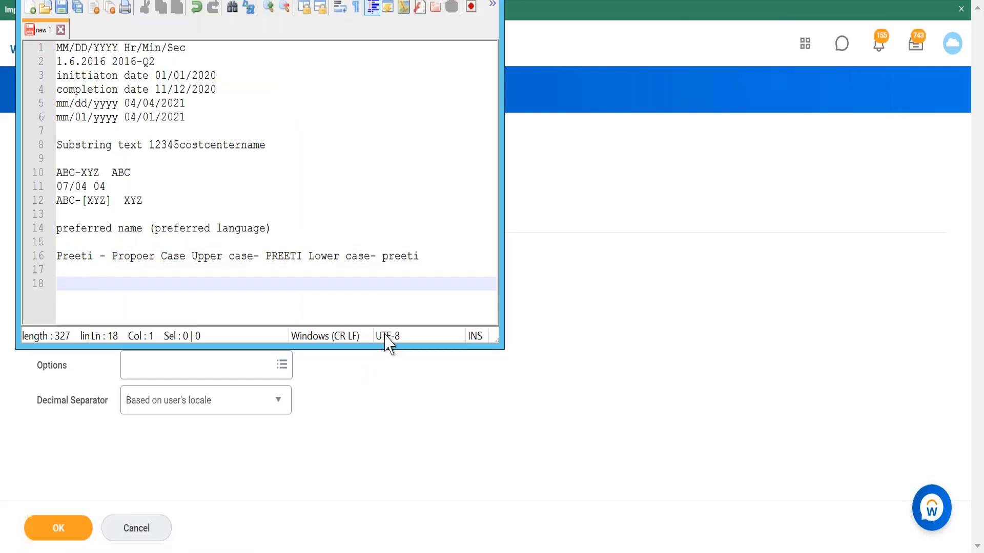
{"action": "type", "text": "46,783."}
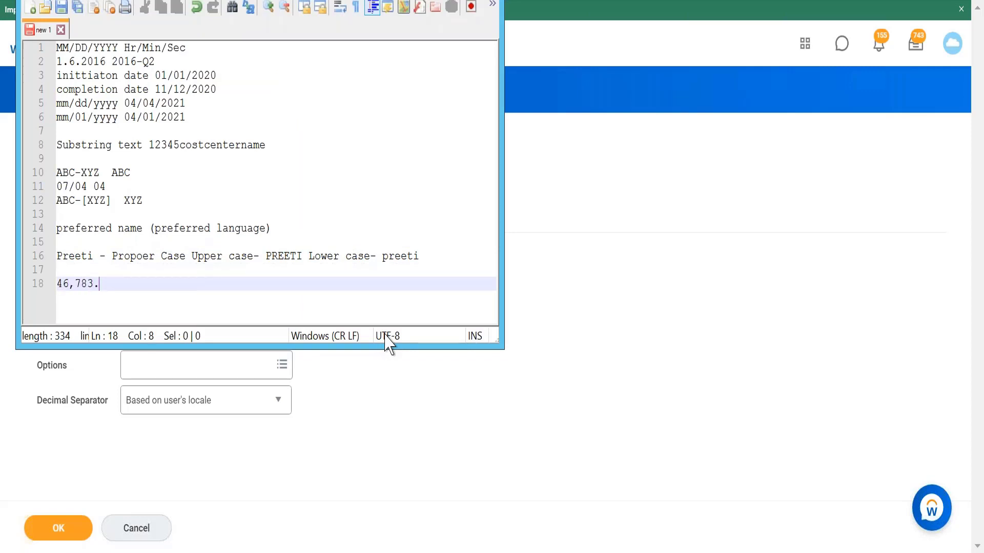
{"action": "type", "text": "248"}
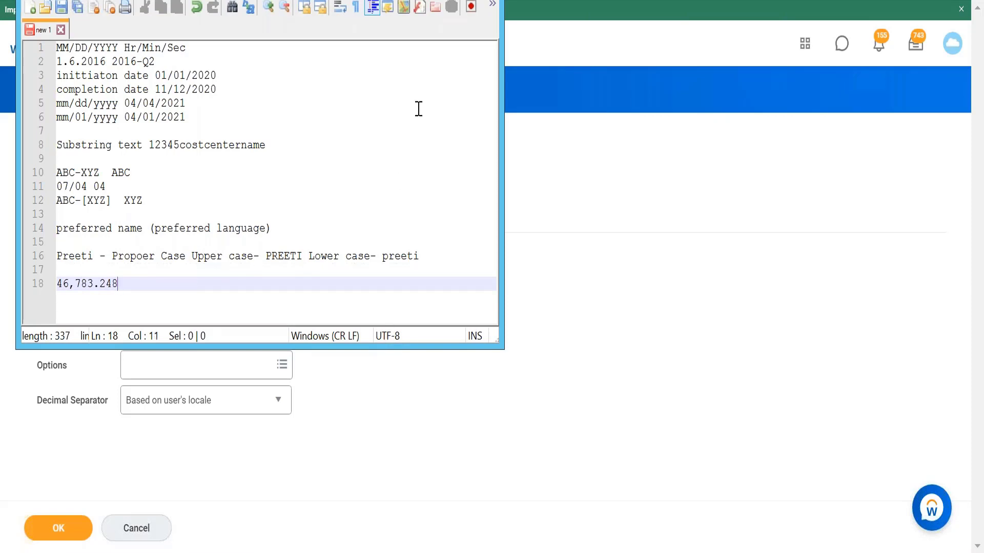
{"action": "left_click", "coordinate": [436, 1]}
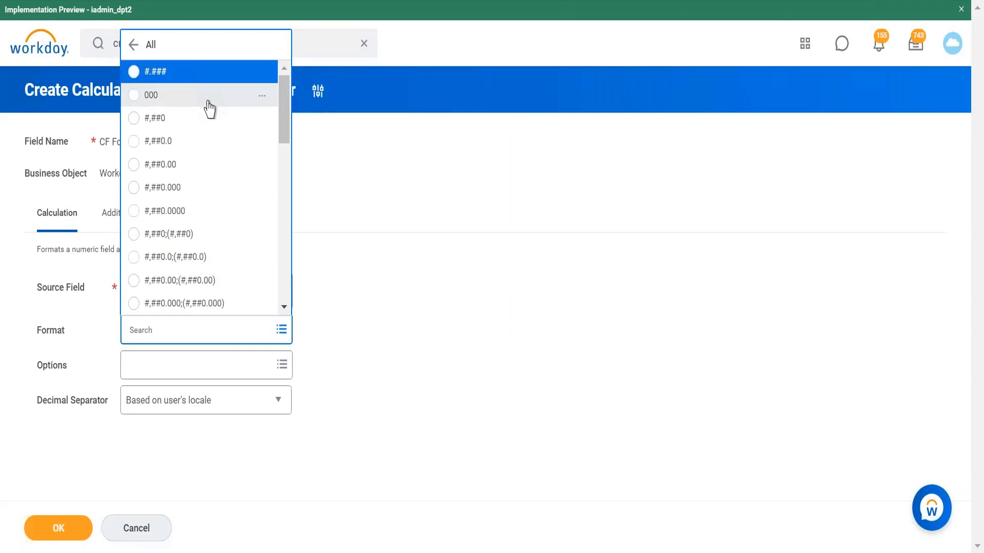
Step: Compare the sample number in the text editor with the complete list of number formats in Workday, including the "K" and "M" variants
{"action": "key", "text": "alt+Tab"}
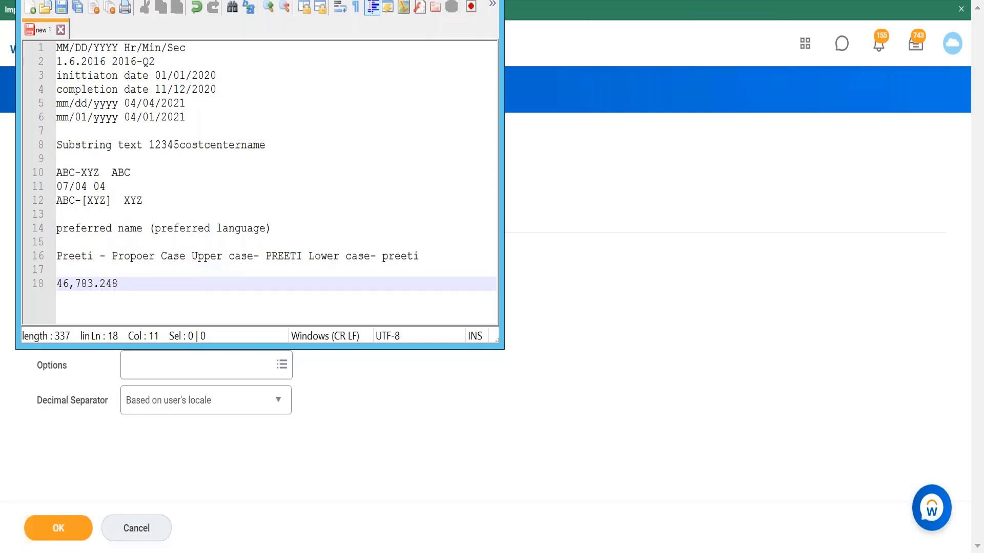
{"action": "left_click", "coordinate": [434, 1]}
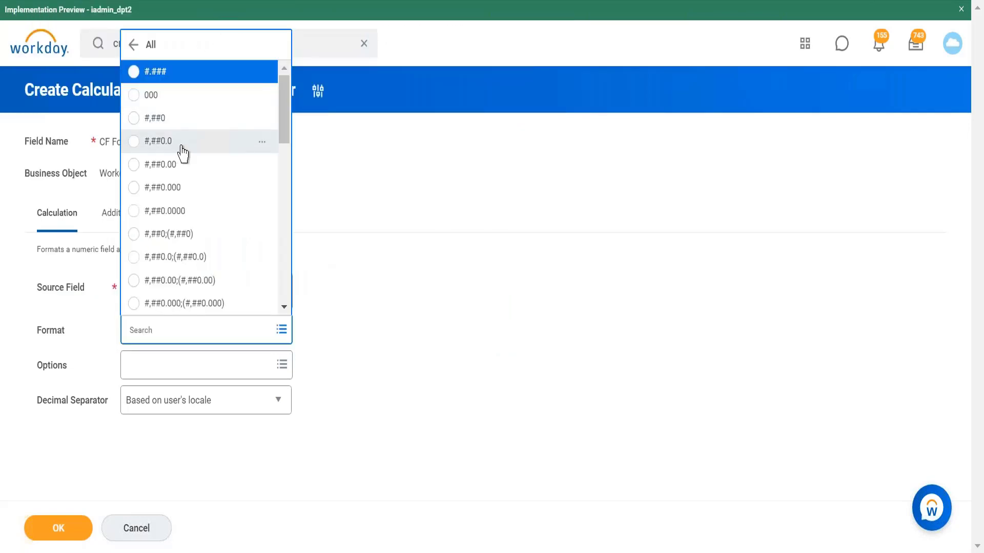
{"action": "key", "text": "alt+Tab"}
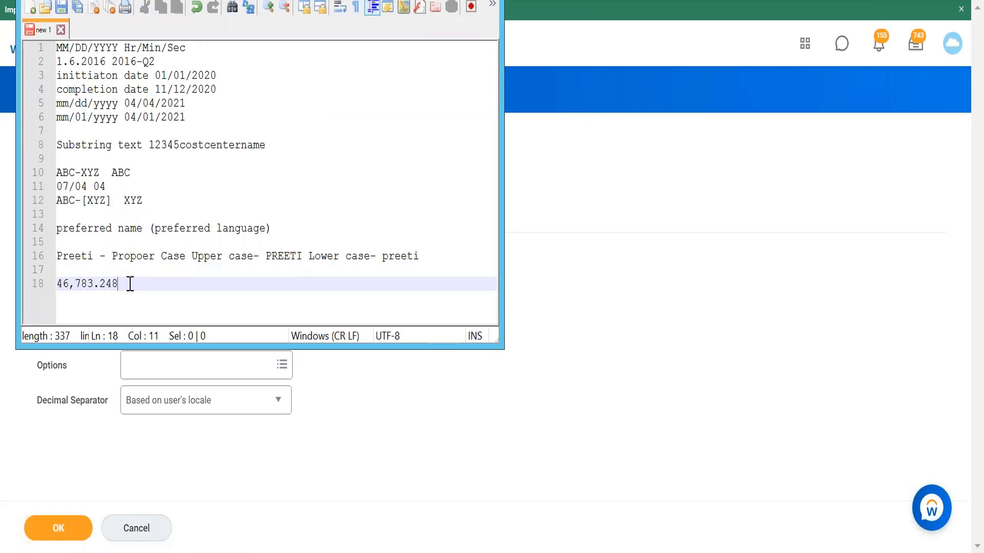
{"action": "key", "text": "alt+Tab"}
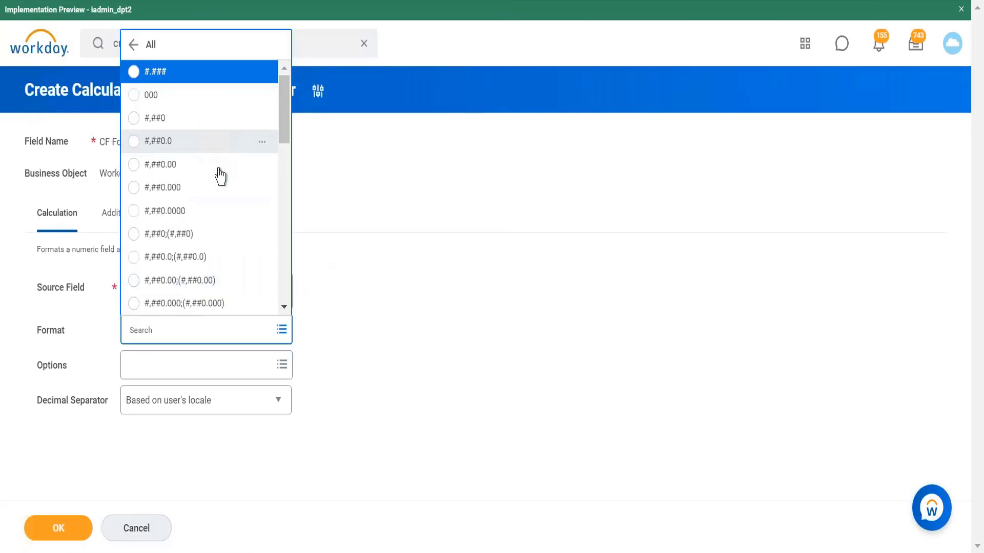
{"action": "key", "text": "alt+Tab"}
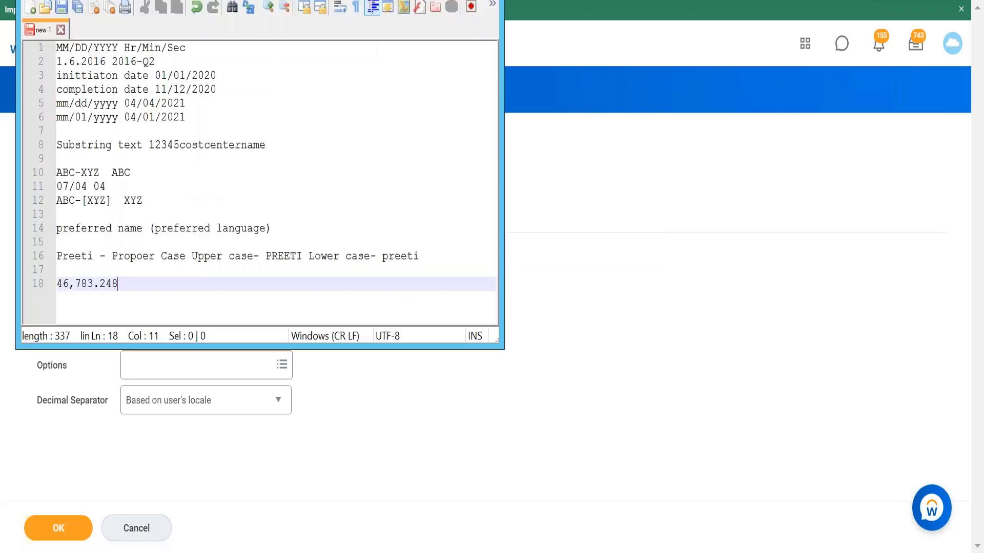
{"action": "key", "text": "alt+Tab"}
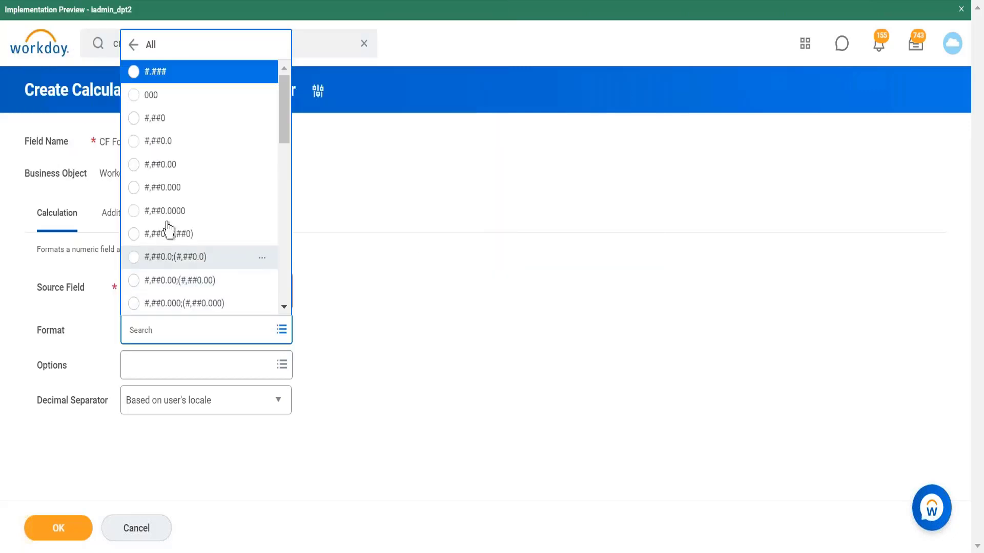
{"action": "key", "text": "alt+Tab"}
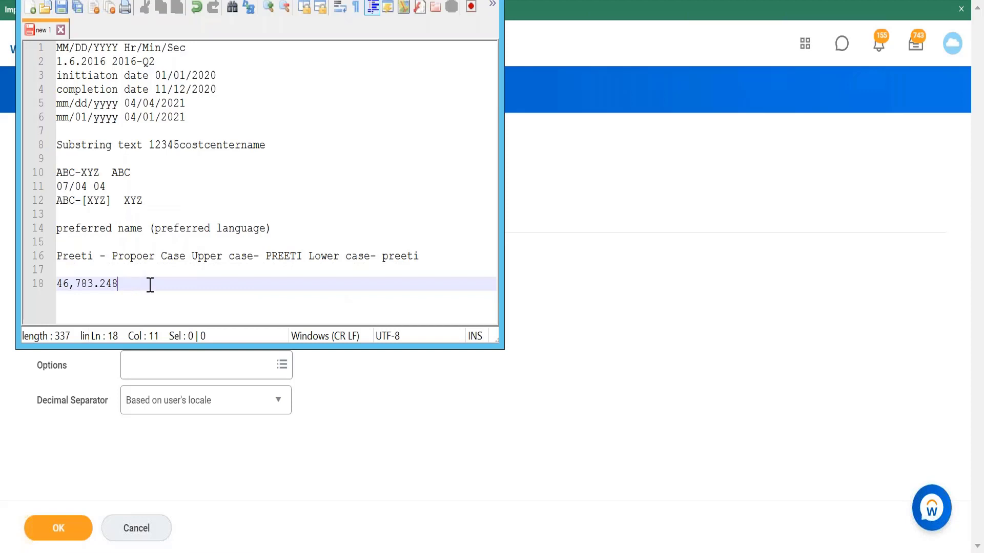
{"action": "key", "text": "alt+Tab"}
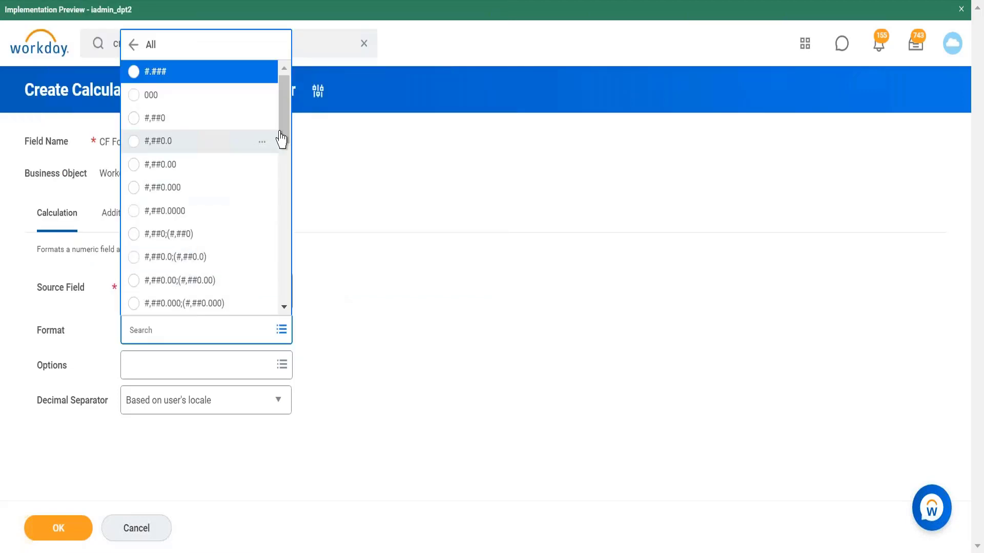
{"action": "left_click_drag", "start_coordinate": [284, 135], "coordinate": [281, 164]}
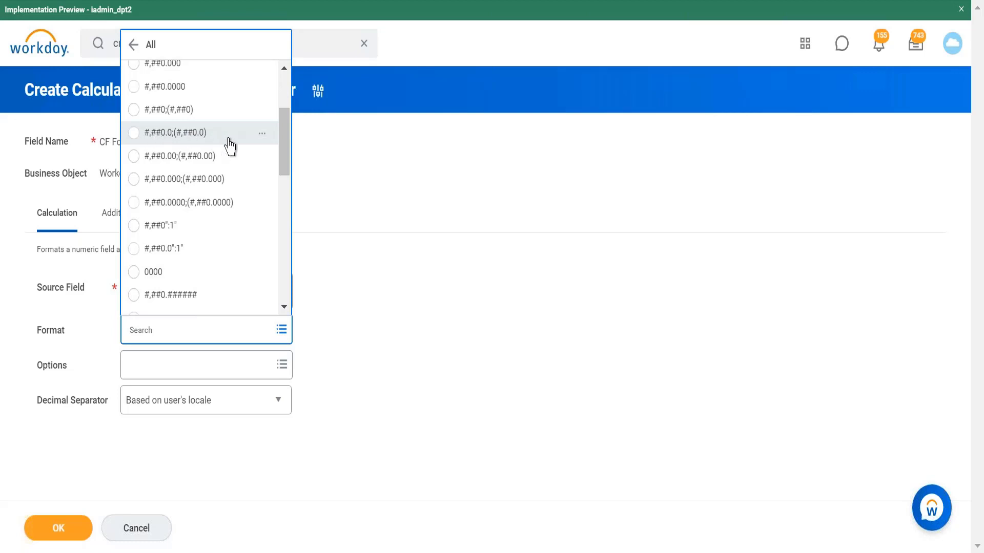
{"action": "left_click_drag", "start_coordinate": [288, 149], "coordinate": [273, 278]}
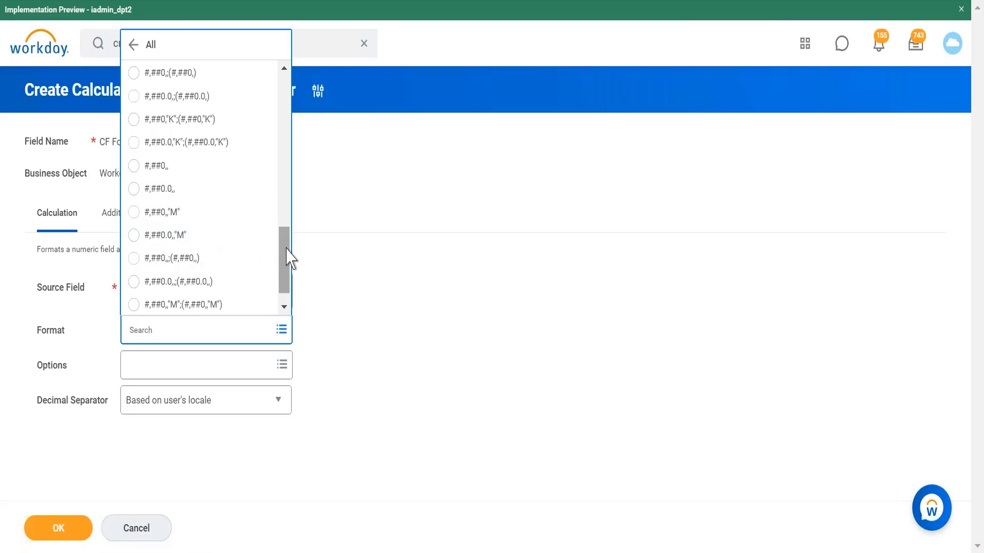
{"action": "mouse_move", "coordinate": [290, 258]}
{"action": "left_mouse_down"}
{"action": "mouse_move", "coordinate": [285, 290]}
{"action": "mouse_move", "coordinate": [281, 246]}
{"action": "mouse_move", "coordinate": [281, 308]}
{"action": "mouse_move", "coordinate": [277, 256]}
{"action": "left_mouse_up"}
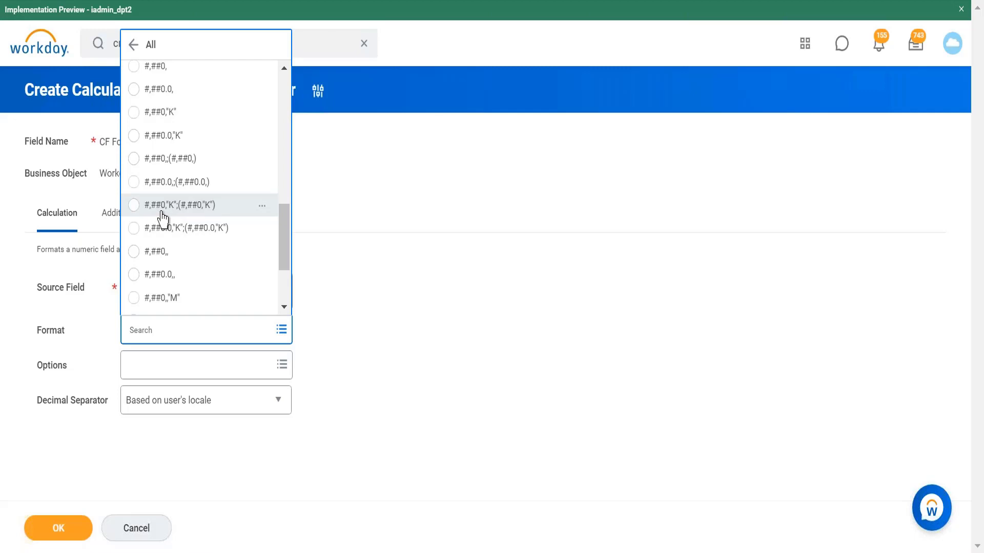
{"action": "key", "text": "alt+Tab"}
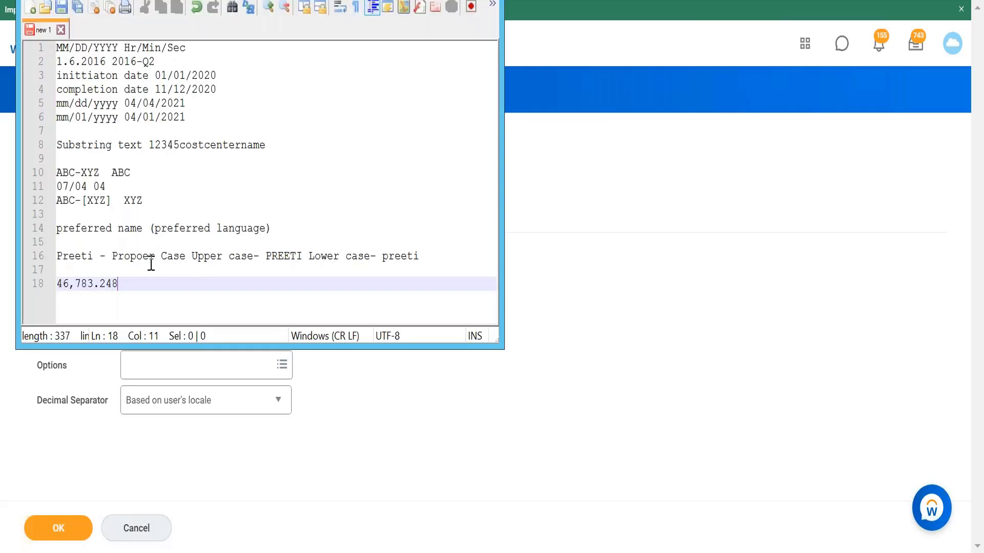
{"action": "key", "text": "alt+Tab"}
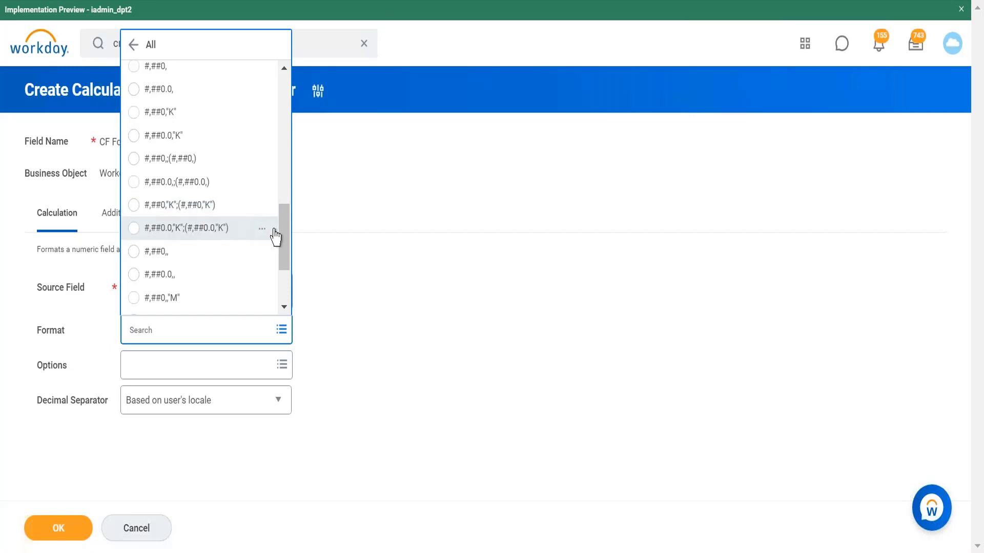
{"action": "left_click", "coordinate": [328, 248]}
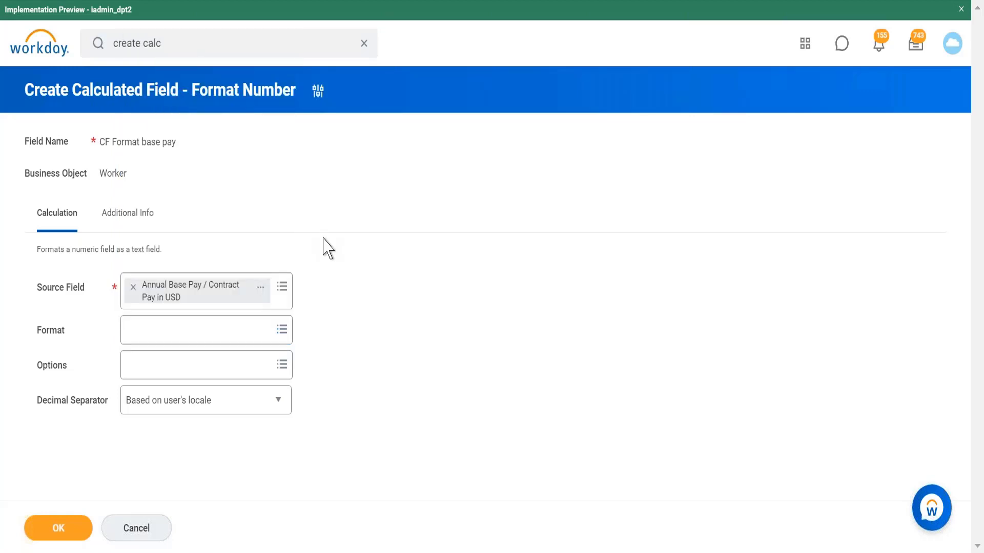
Step: Review the complete list of number formats for the Format setting and close it without choosing one
{"action": "left_click", "coordinate": [268, 331]}
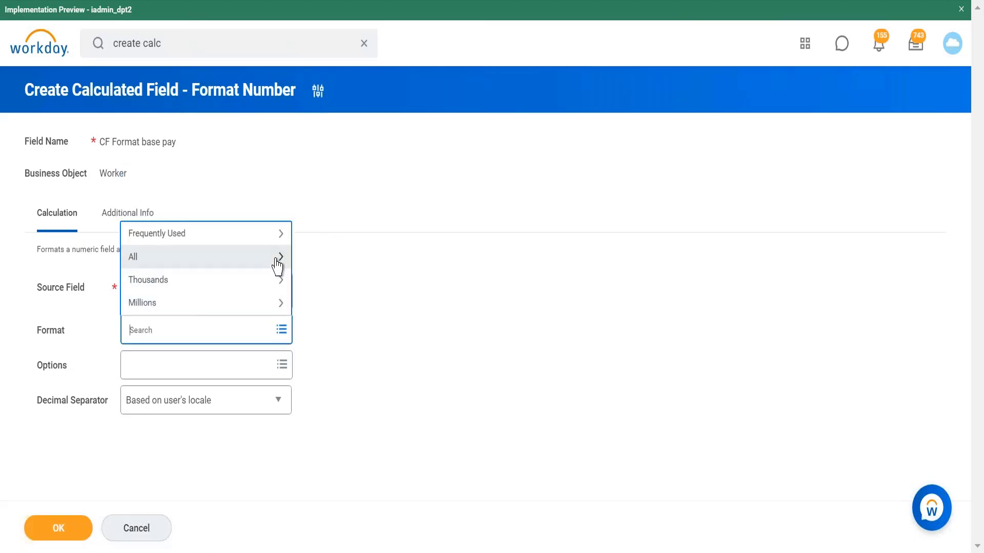
{"action": "left_click", "coordinate": [245, 267]}
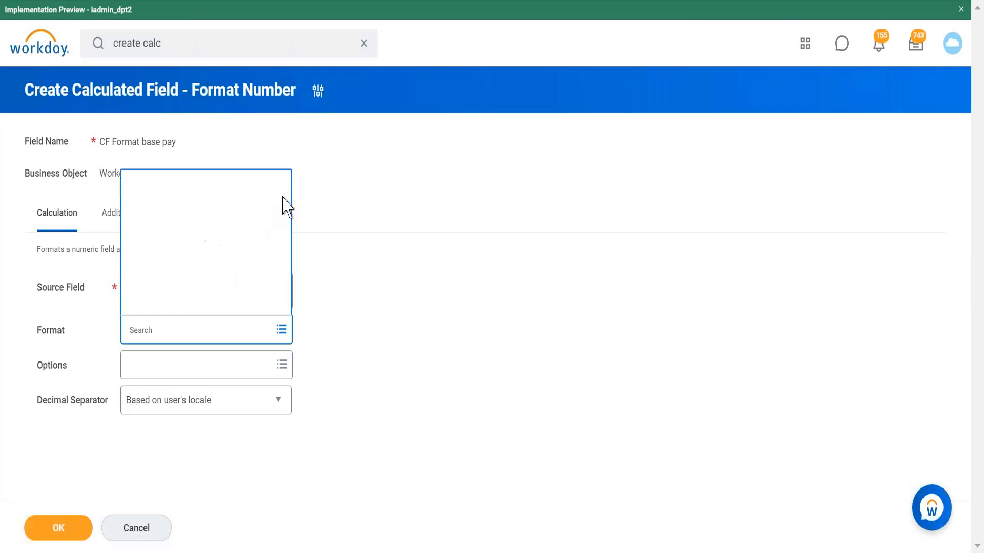
{"action": "left_click_drag", "start_coordinate": [285, 127], "coordinate": [282, 152]}
{"action": "scroll", "coordinate": [282, 141], "scroll_direction": "up", "scroll_amount": 2}
{"action": "scroll", "coordinate": [282, 145], "scroll_direction": "down", "scroll_amount": 2}
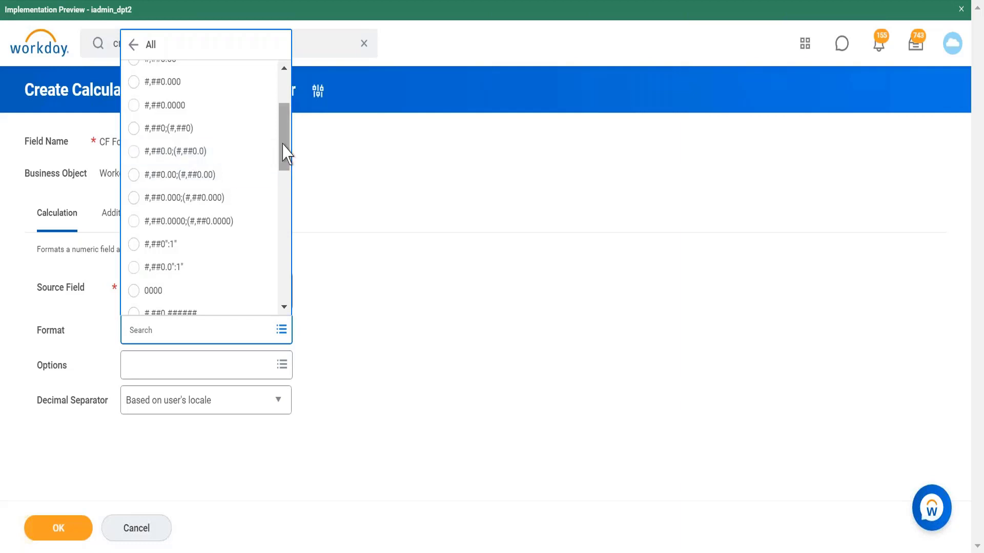
{"action": "left_click_drag", "start_coordinate": [283, 153], "coordinate": [265, 137]}
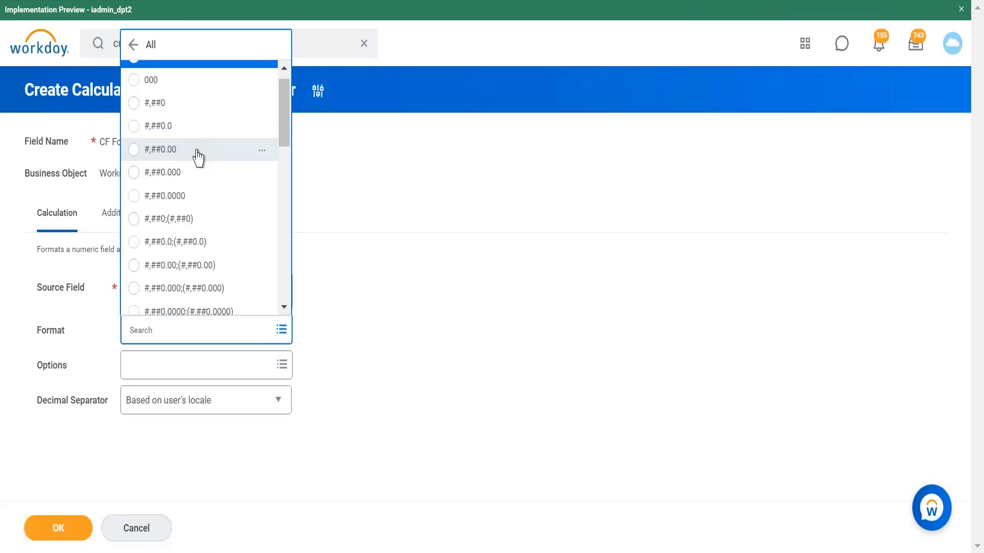
{"action": "left_click", "coordinate": [340, 249]}
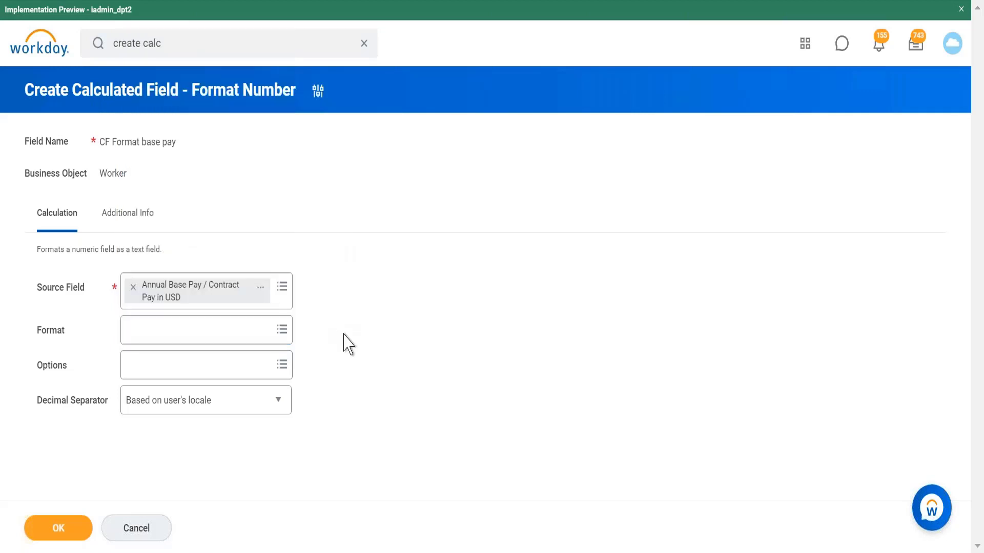
Step: Set the calculation's Format to #,##0;(#,##0) and save the calculated field
{"action": "left_click", "coordinate": [221, 343]}
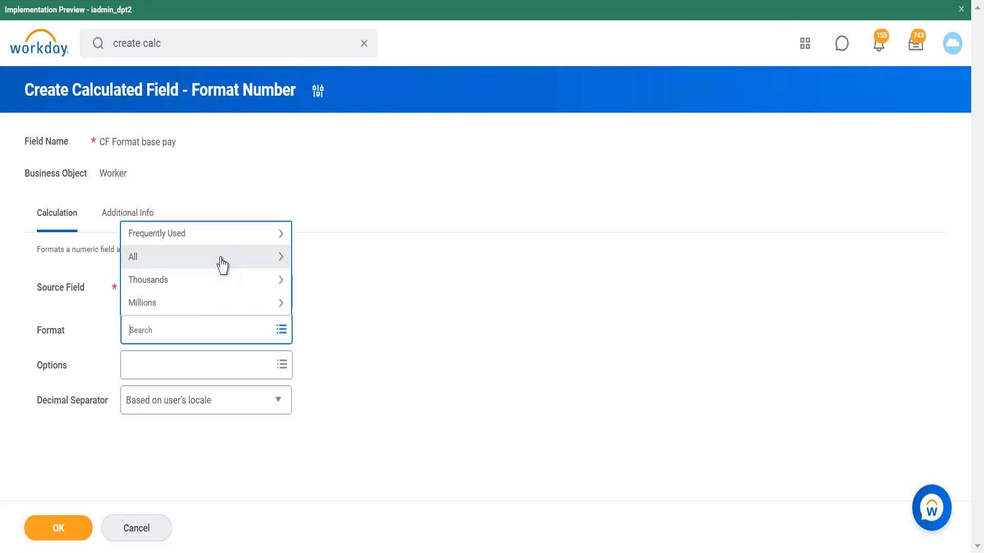
{"action": "left_click", "coordinate": [222, 266]}
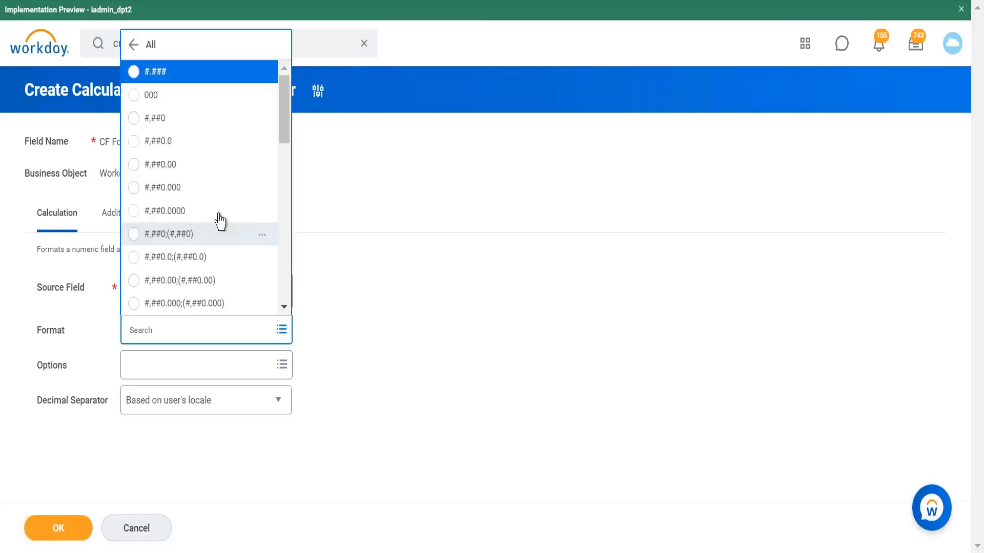
{"action": "left_click", "coordinate": [199, 238]}
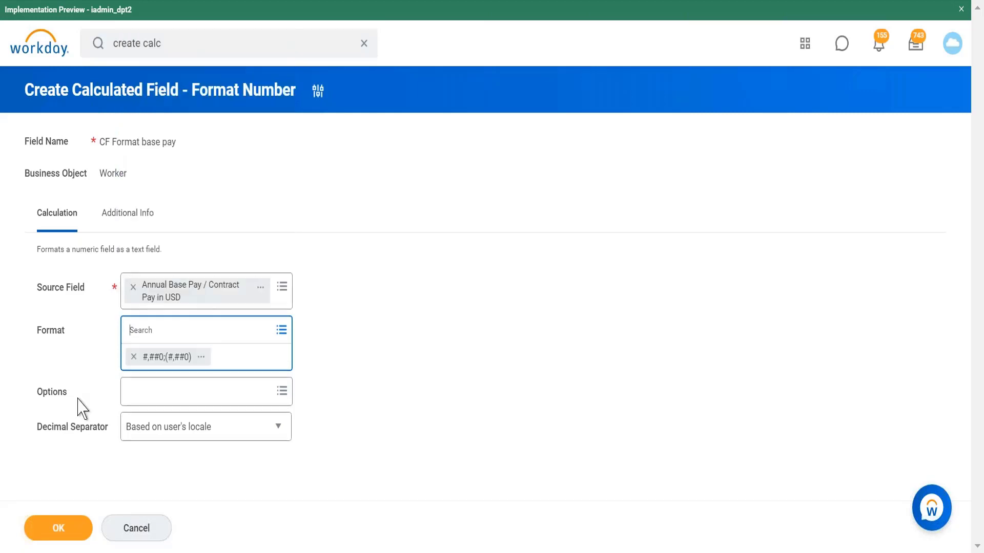
{"action": "left_click", "coordinate": [64, 528]}
{"action": "left_click", "coordinate": [64, 529]}
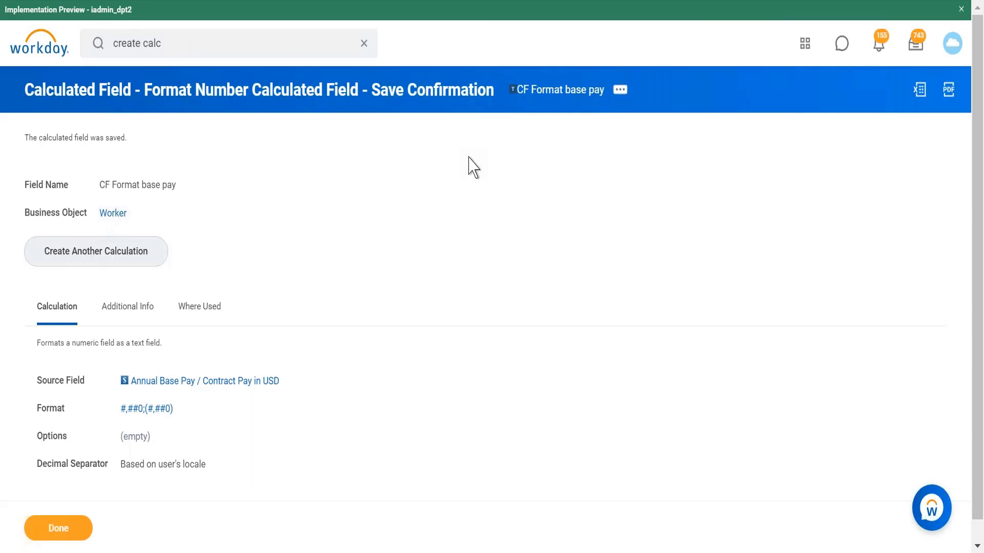
Step: Search Workday for "create calc" again and start a new Create Calculated Field task
{"action": "left_click", "coordinate": [184, 43]}
{"action": "key", "text": "Return"}
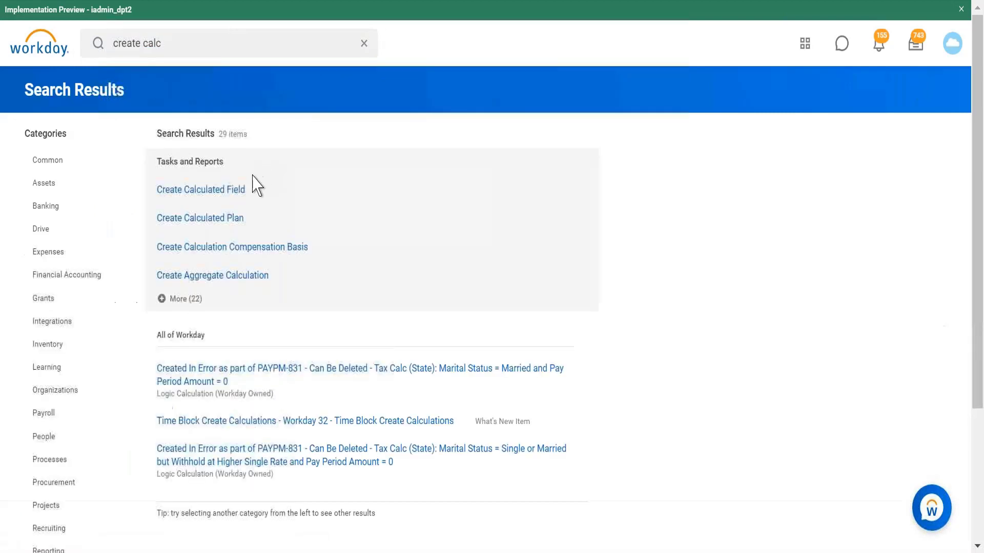
{"action": "left_click", "coordinate": [219, 189]}
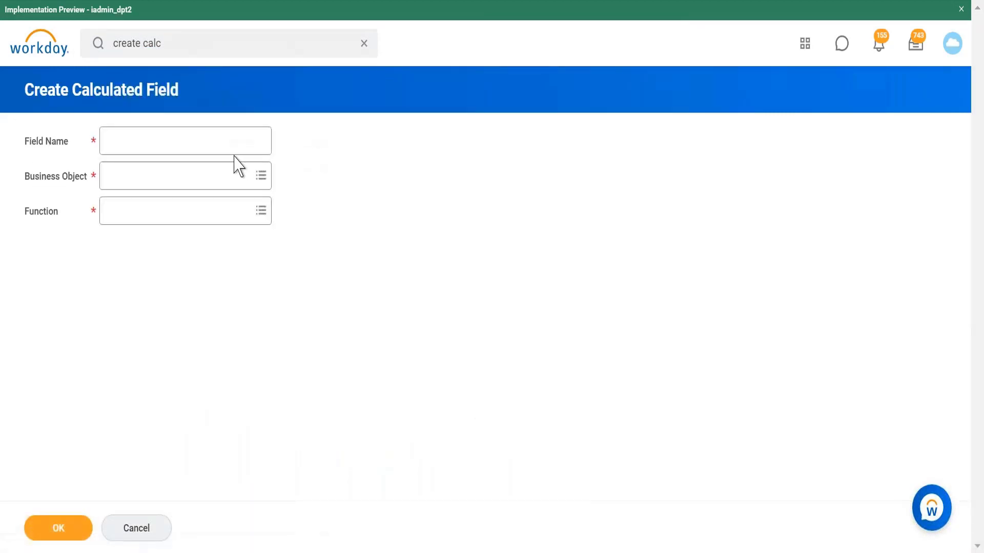
{"action": "left_click", "coordinate": [238, 138]}
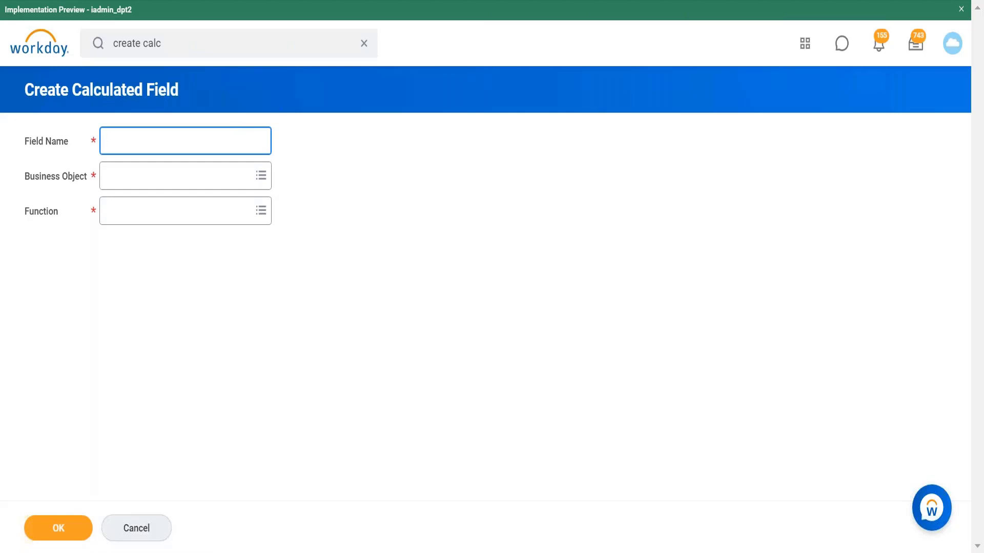
Step: Switch to the text editor and add "5 year(s)" below the sample number, leaving a blank line between
{"action": "left_click", "coordinate": [310, 552]}
{"action": "key", "text": "Return"}
{"action": "key", "text": "Return"}
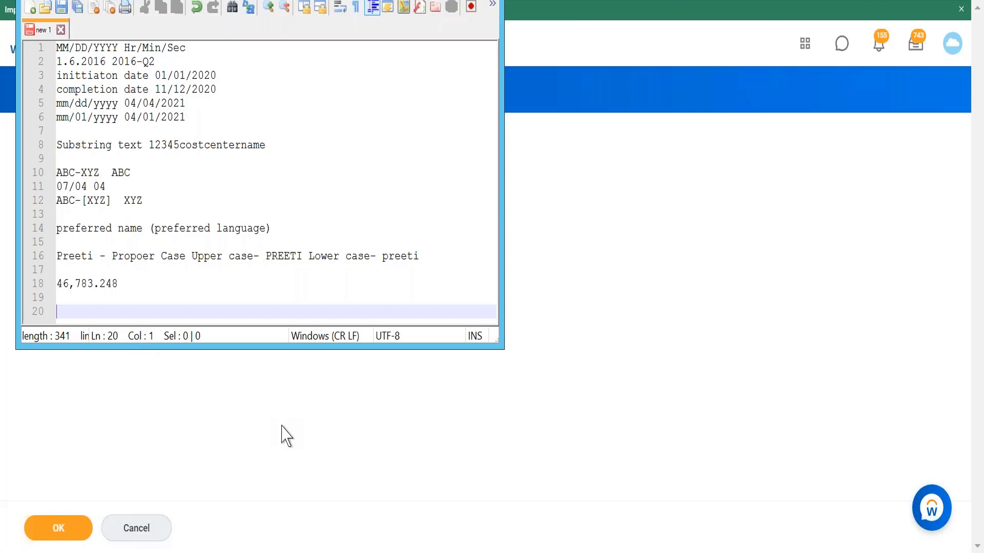
{"action": "type", "text": "5"}
{"action": "type", "text": "("}
{"action": "type", "text": "year"}
{"action": "left_click", "coordinate": [105, 311]}
{"action": "key", "text": "BackSpace"}
{"action": "key", "text": "BackSpace"}
{"action": "key", "text": "BackSpace"}
{"action": "key", "text": "BackSpace"}
{"action": "key", "text": "BackSpace"}
{"action": "key", "text": "BackSpace"}
{"action": "type", "text": "year(s)"}
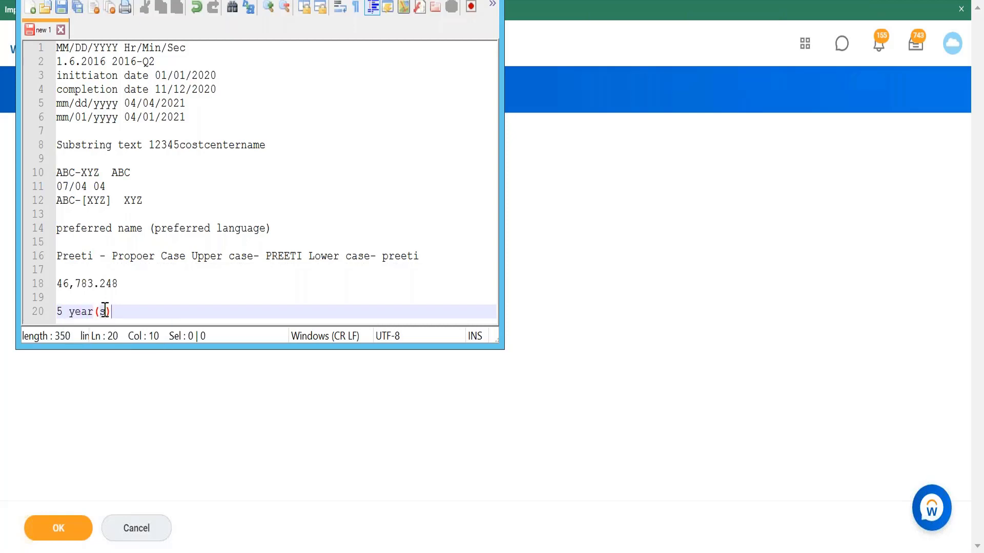
Step: Extend the sample line with ", 9 month(s), 0 day(s)" and remove the surplus closing parenthesis
{"action": "type", "text": ","}
{"action": "key", "text": "BackSpace"}
{"action": "type", "text": "9 month(s)"}
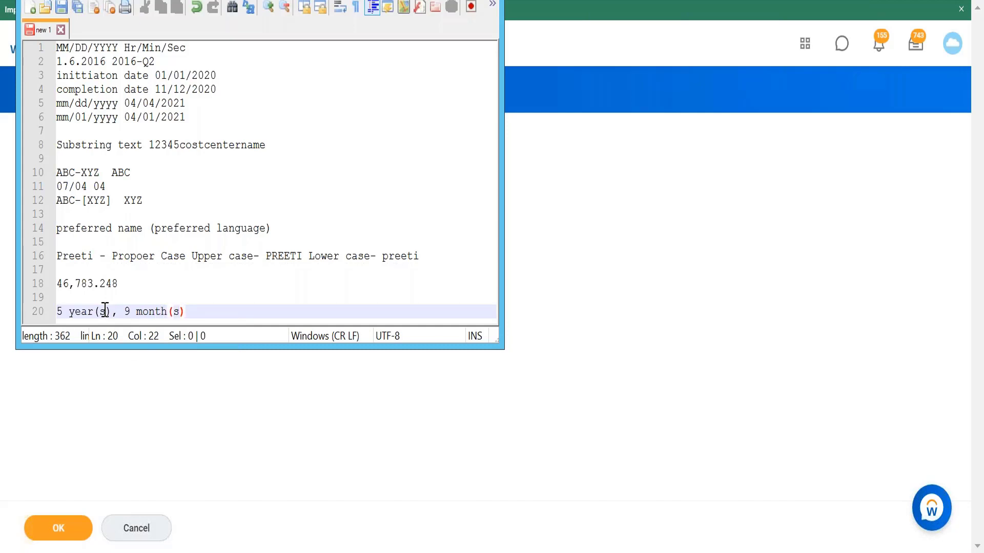
{"action": "type", "text": ", 0 ("}
{"action": "key", "text": "BackSpace"}
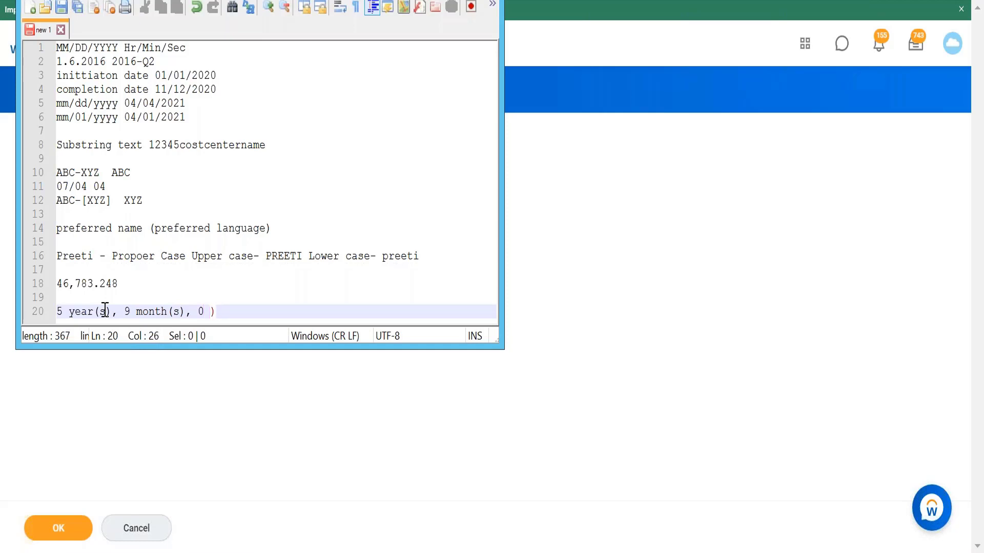
{"action": "type", "text": "day(s"}
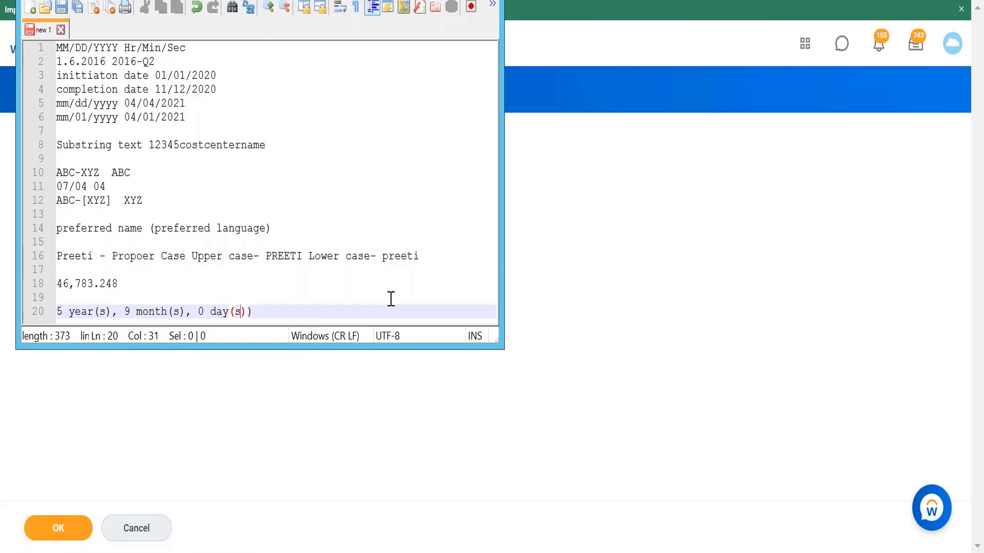
{"action": "left_click", "coordinate": [308, 307]}
{"action": "key", "text": "BackSpace"}
{"action": "left_click", "coordinate": [67, 310]}
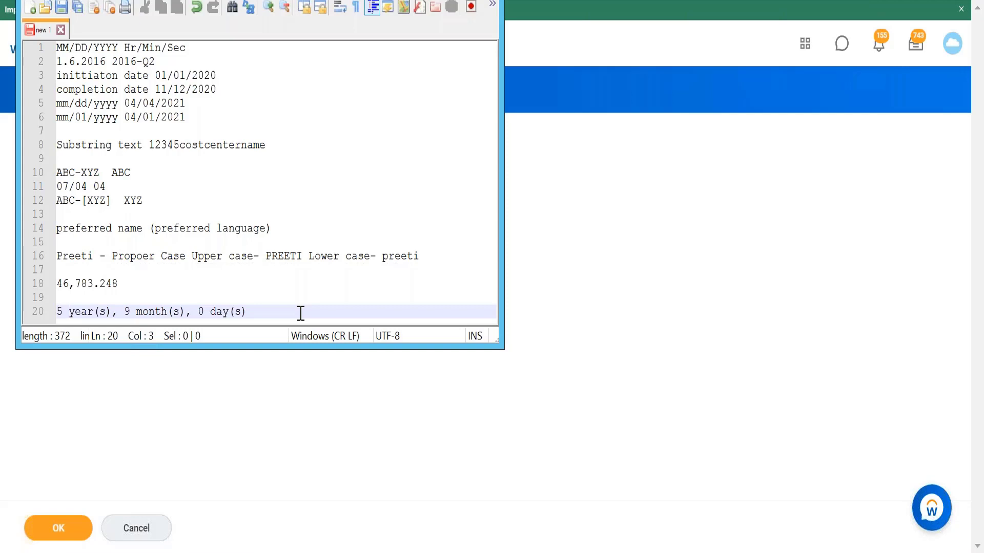
{"action": "left_click", "coordinate": [255, 310]}
Step: Return to Workday, name the calculated field "CF Year of length of service as substring" and set its Business Object to Worker
{"action": "left_click", "coordinate": [441, 0]}
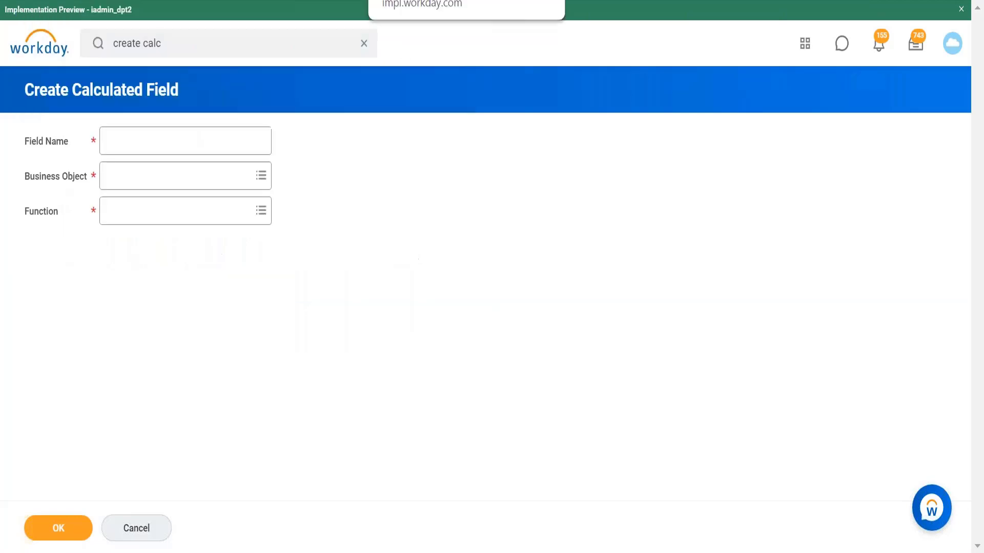
{"action": "left_click", "coordinate": [136, 134]}
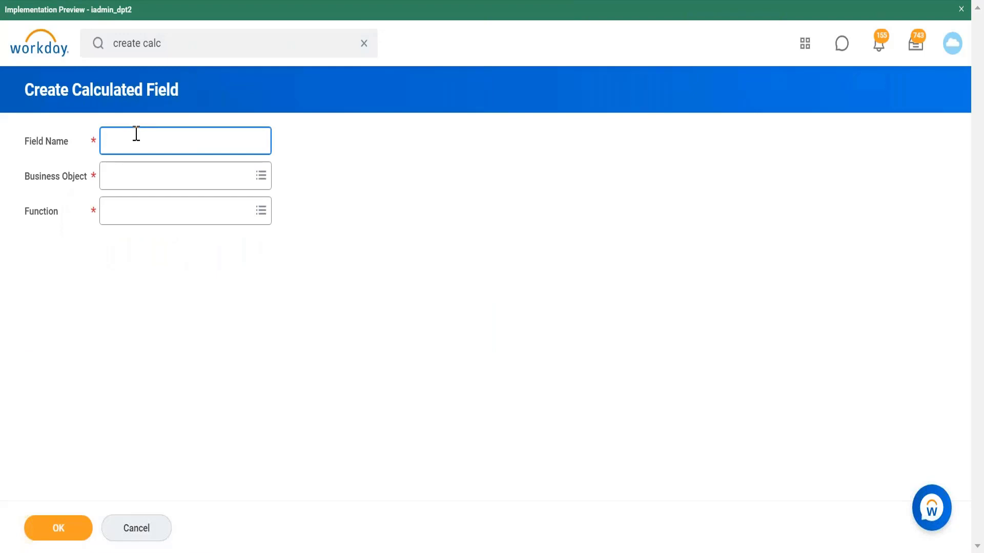
{"action": "type", "text": "CF Year of length of service as substring"}
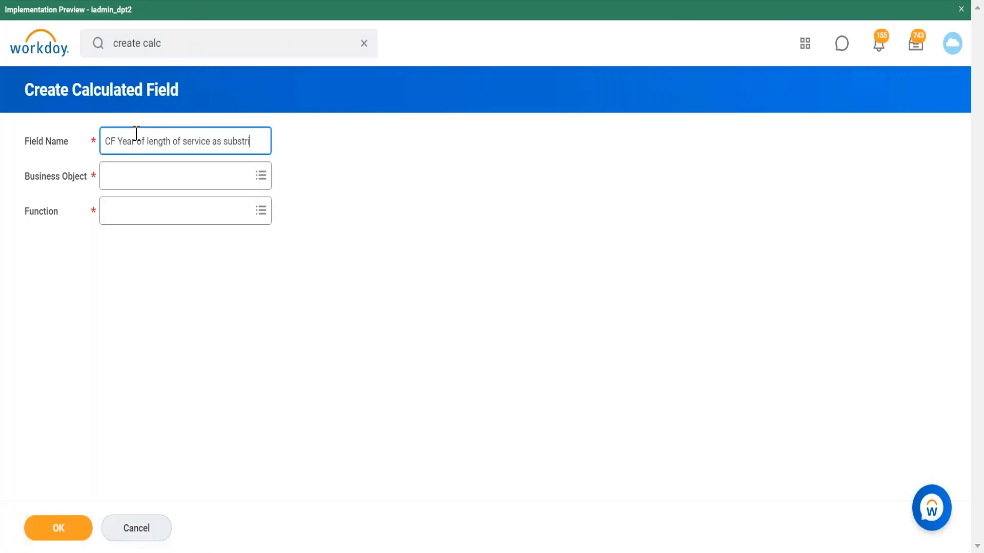
{"action": "left_click", "coordinate": [158, 181]}
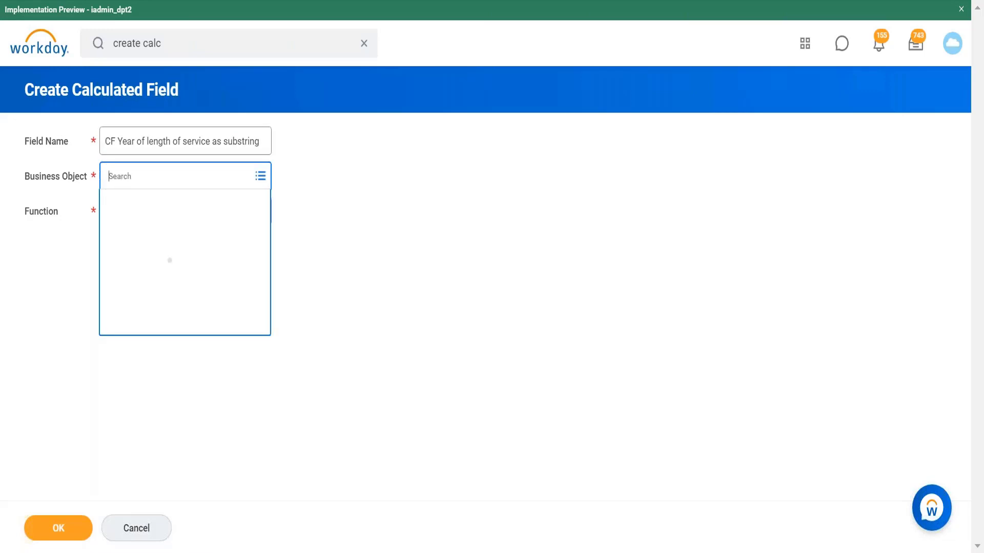
{"action": "type", "text": "worker"}
{"action": "key", "text": "Return"}
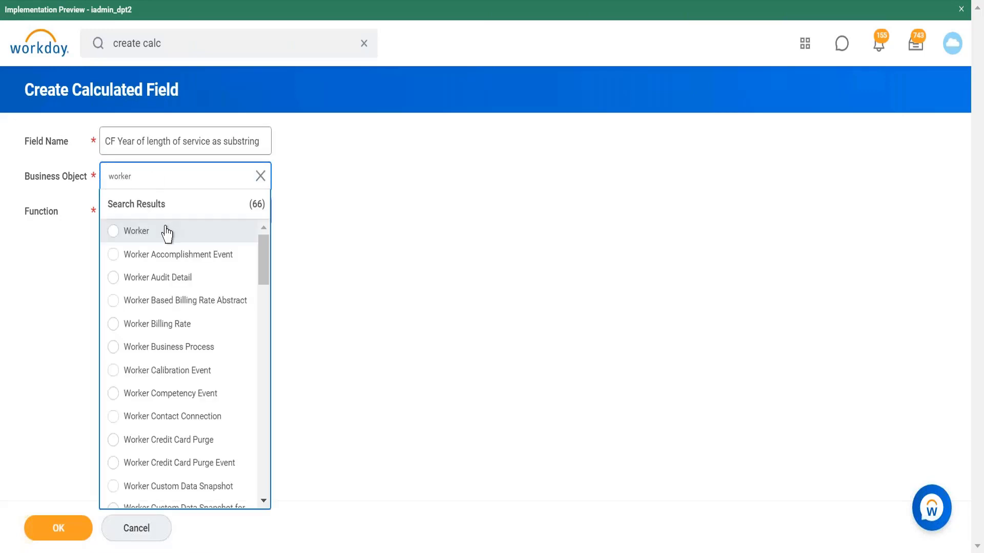
{"action": "left_click", "coordinate": [166, 233]}
Step: Choose Substring Text as the field's Function and continue to its calculation settings
{"action": "left_click", "coordinate": [197, 247]}
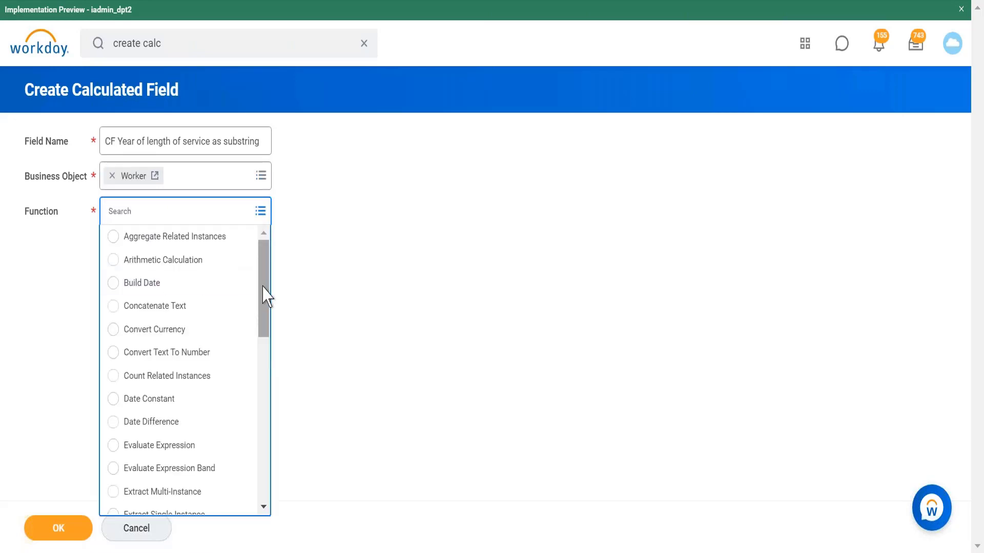
{"action": "left_click_drag", "start_coordinate": [264, 293], "coordinate": [253, 464]}
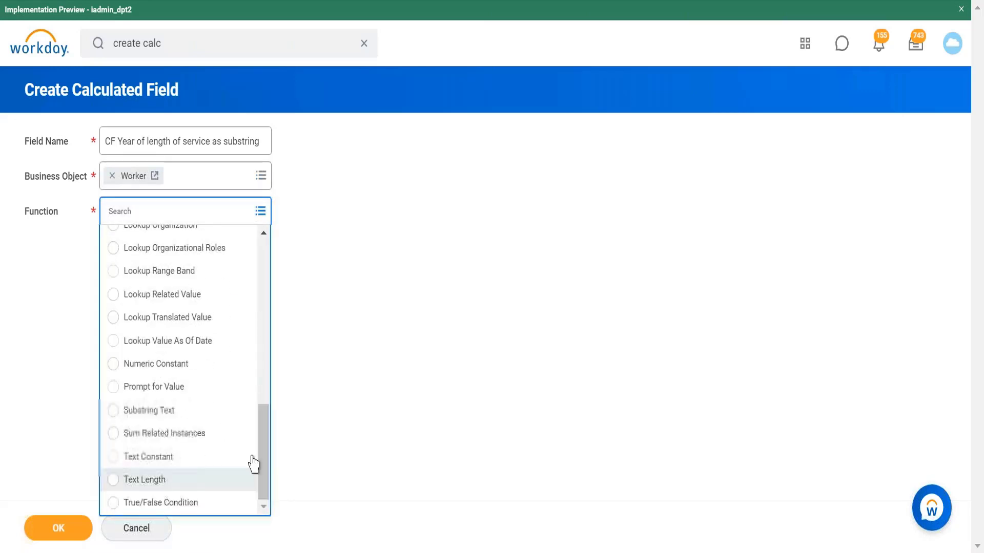
{"action": "left_click", "coordinate": [210, 410]}
{"action": "left_click", "coordinate": [67, 529]}
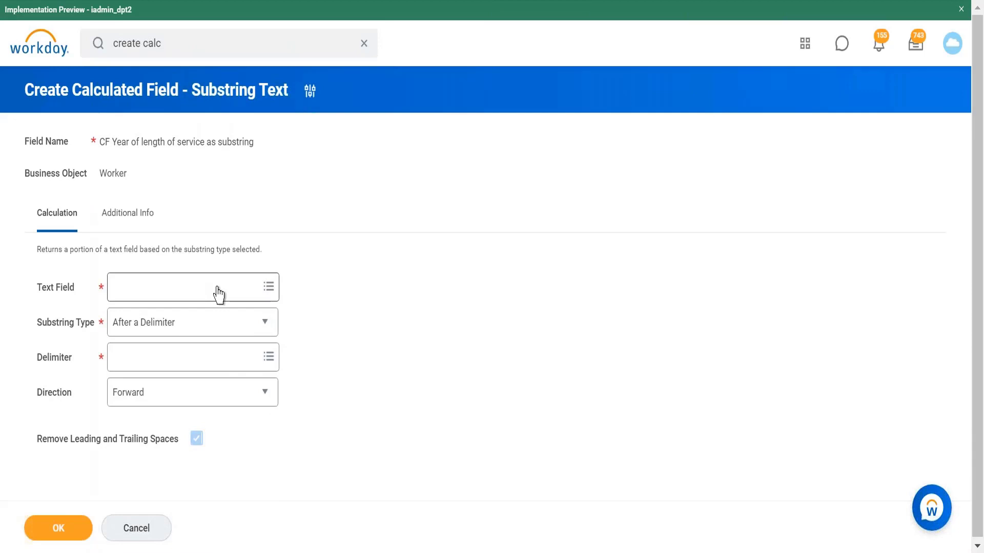
Step: Search for "length service", compare the details of the matching fields, and set the Text Field to Length of Service - Worker
{"action": "left_click", "coordinate": [219, 295]}
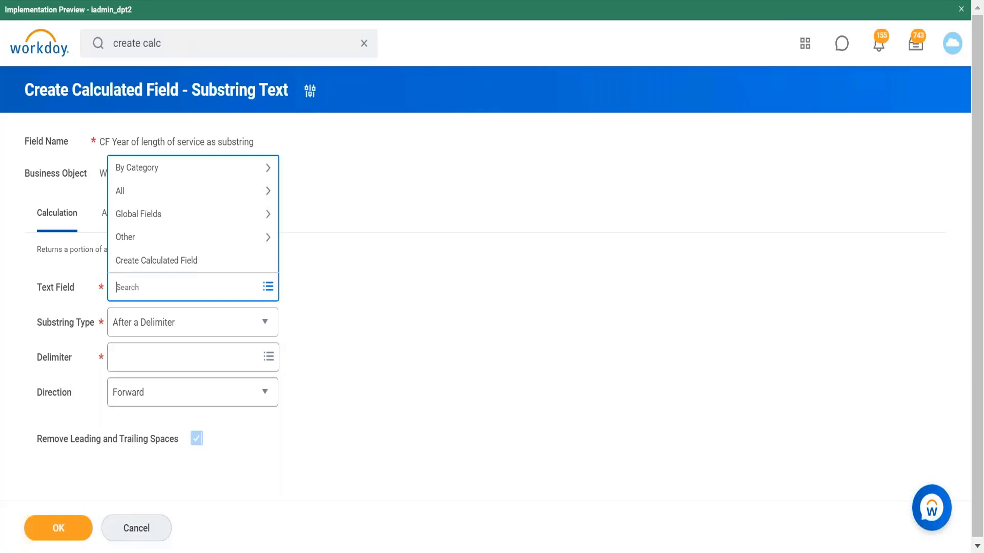
{"action": "type", "text": "length service"}
{"action": "key", "text": "Return"}
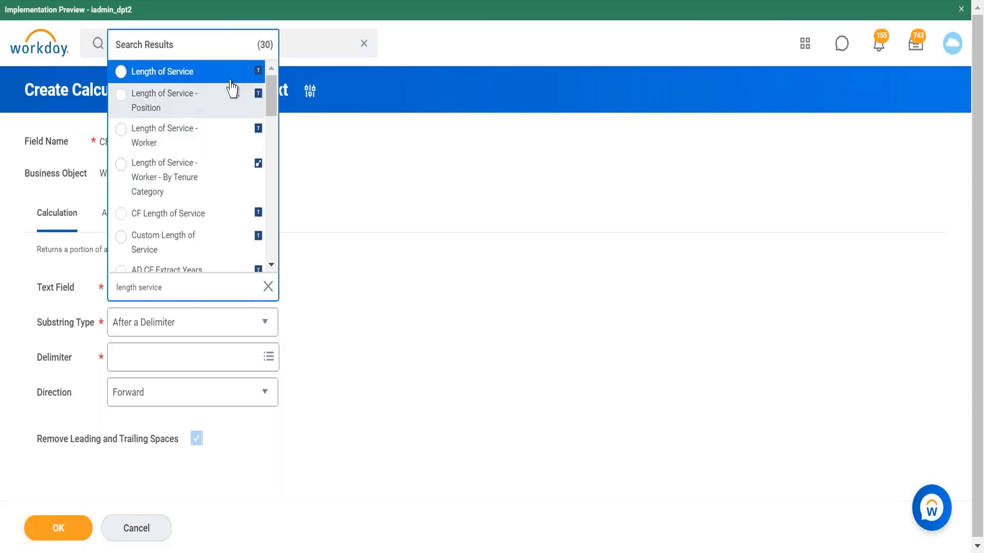
{"action": "left_click", "coordinate": [236, 137]}
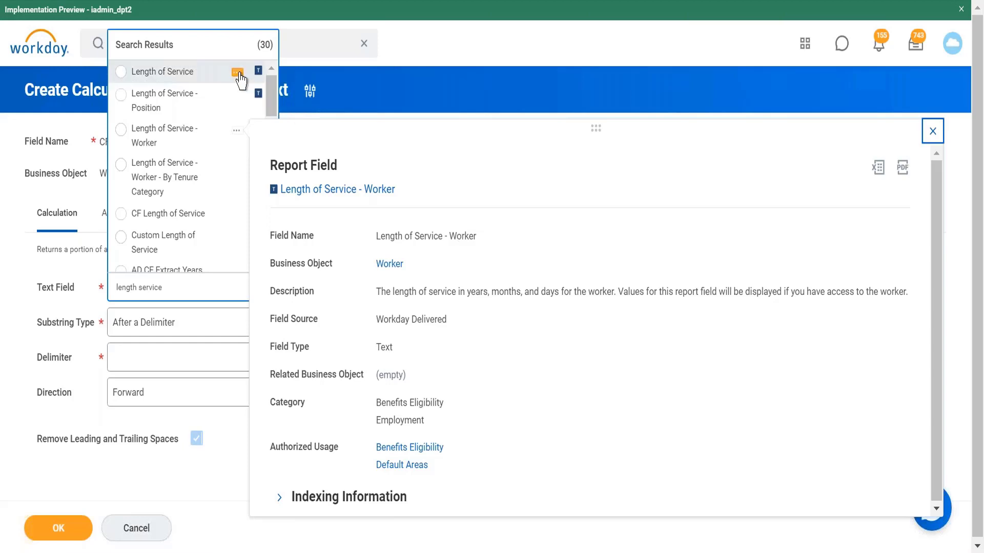
{"action": "left_click", "coordinate": [238, 74]}
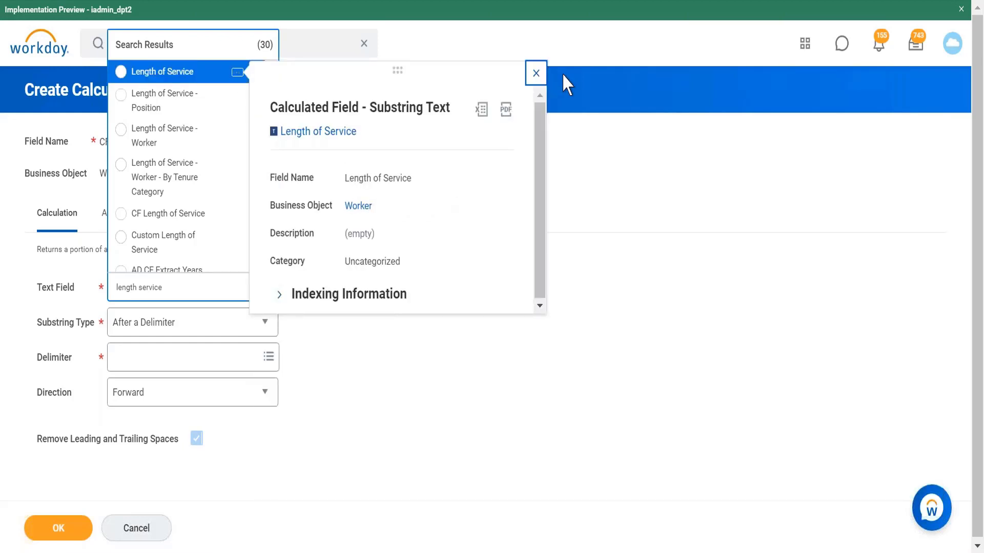
{"action": "left_click", "coordinate": [536, 76]}
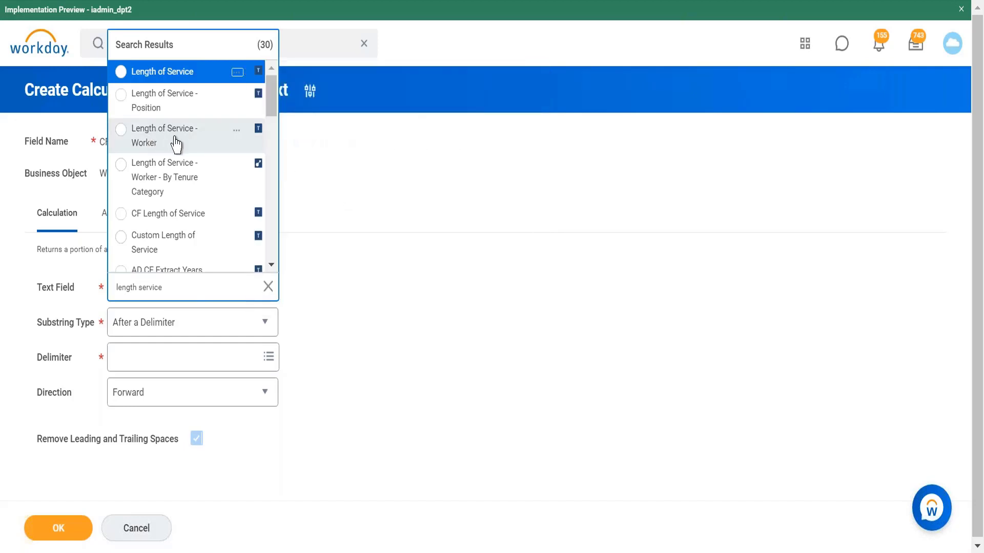
{"action": "left_click", "coordinate": [176, 144]}
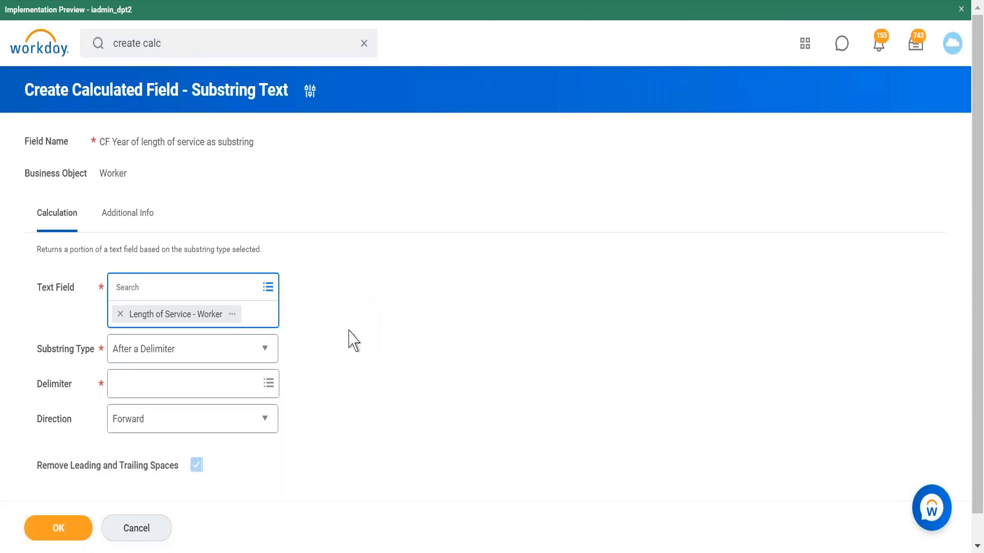
Step: Review the length-of-service sample line in the text editor, and set the Substring Type to Before a Delimiter in Workday
{"action": "left_click", "coordinate": [278, 552]}
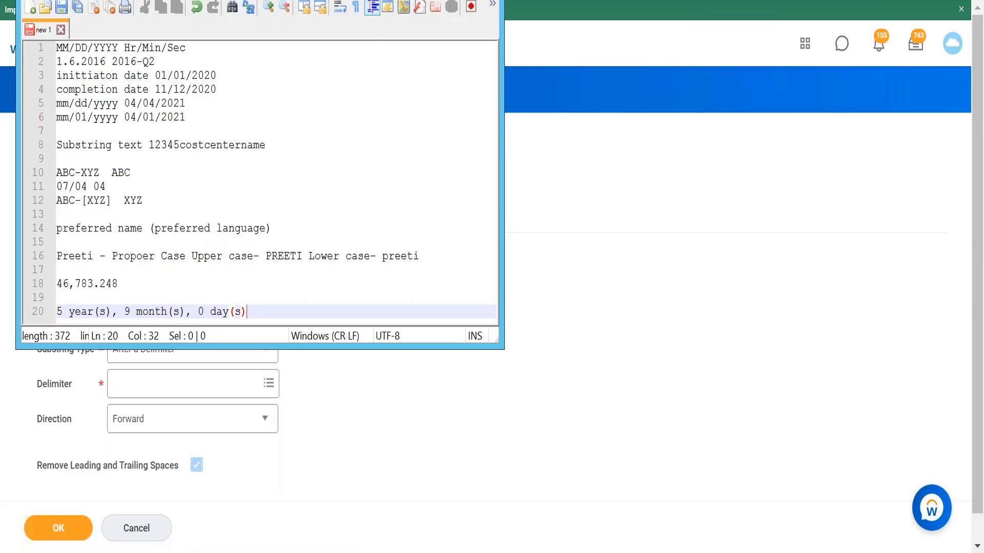
{"action": "left_click", "coordinate": [438, 1]}
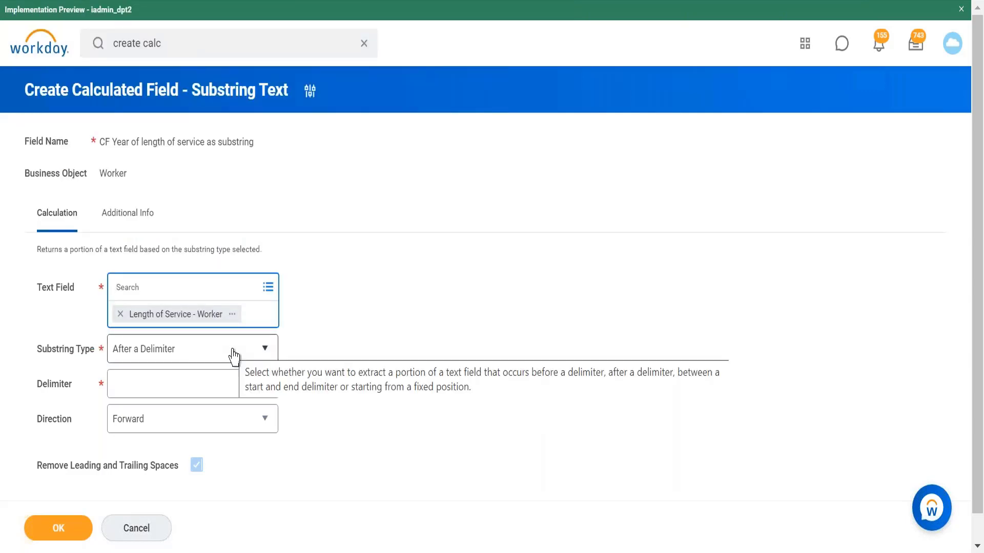
{"action": "left_click", "coordinate": [230, 384]}
{"action": "left_click", "coordinate": [260, 332]}
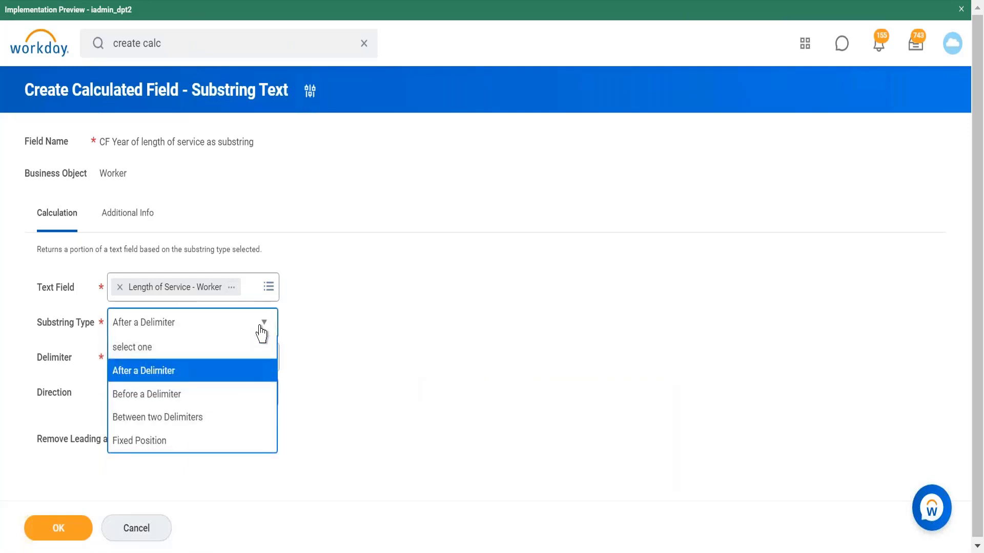
{"action": "left_click", "coordinate": [221, 396]}
Step: Search for "space", set the Delimiter to Single Space, and save the Substring Text calculated field
{"action": "left_click", "coordinate": [254, 362]}
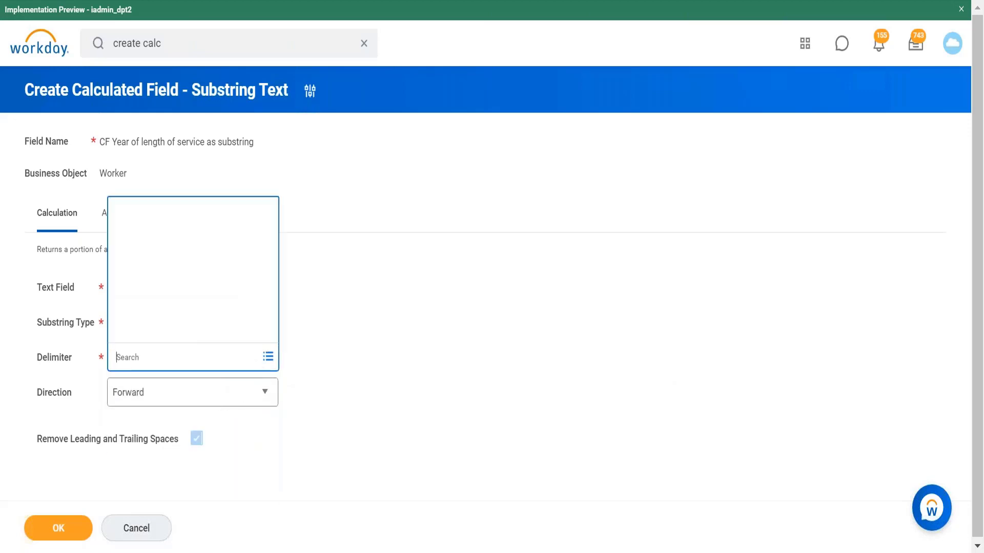
{"action": "type", "text": "space"}
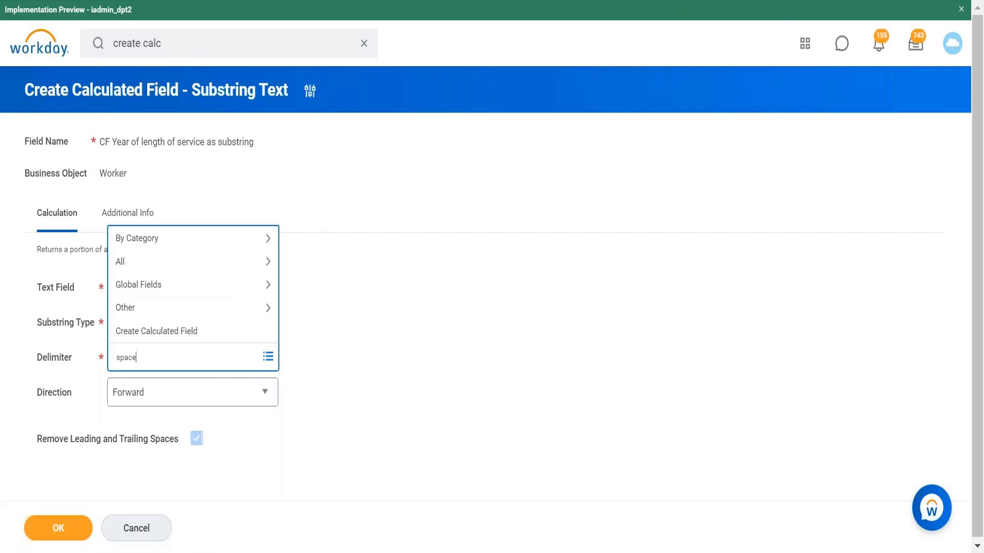
{"action": "key", "text": "Return"}
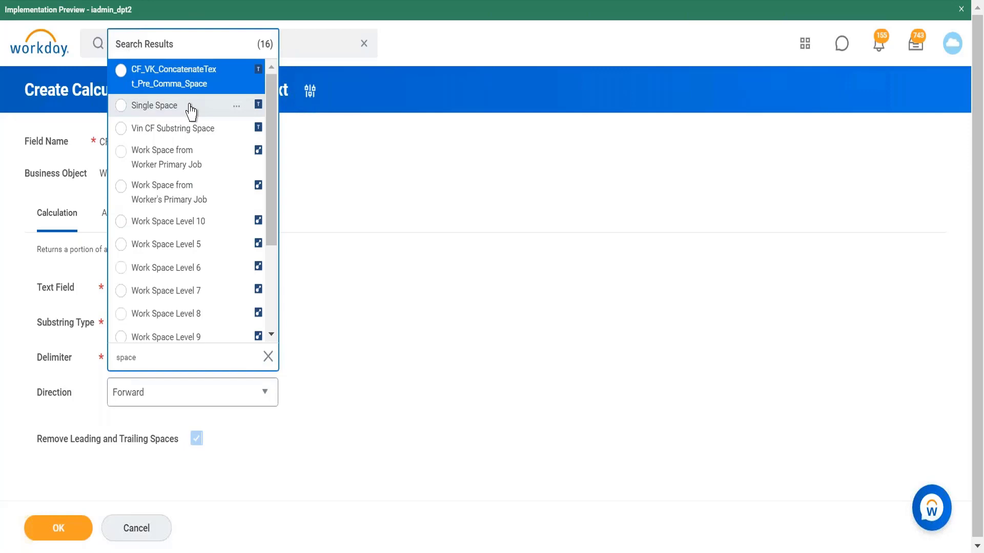
{"action": "left_click", "coordinate": [190, 110]}
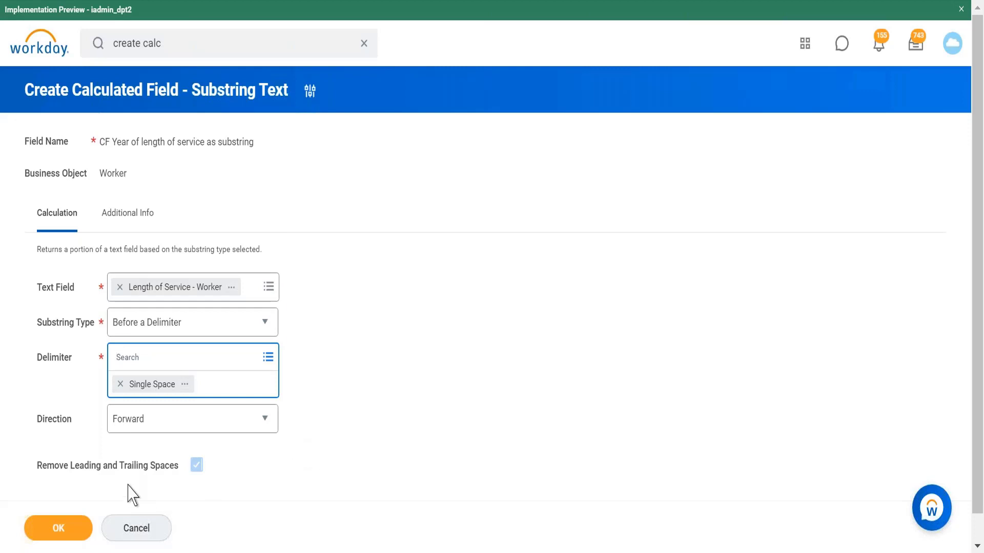
{"action": "left_click", "coordinate": [60, 528]}
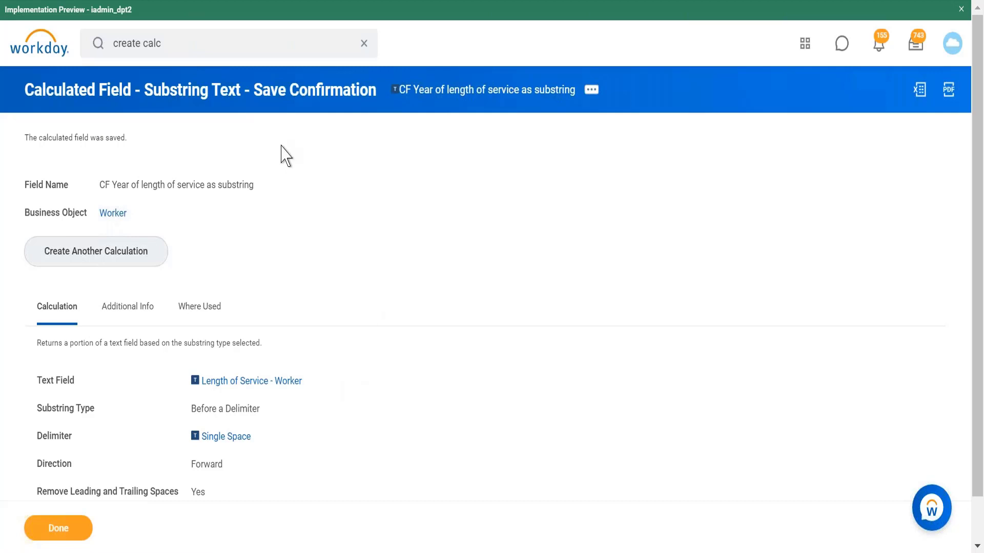
Step: Copy the saved substring field's name and start creating another calculated field
{"action": "left_click", "coordinate": [591, 92]}
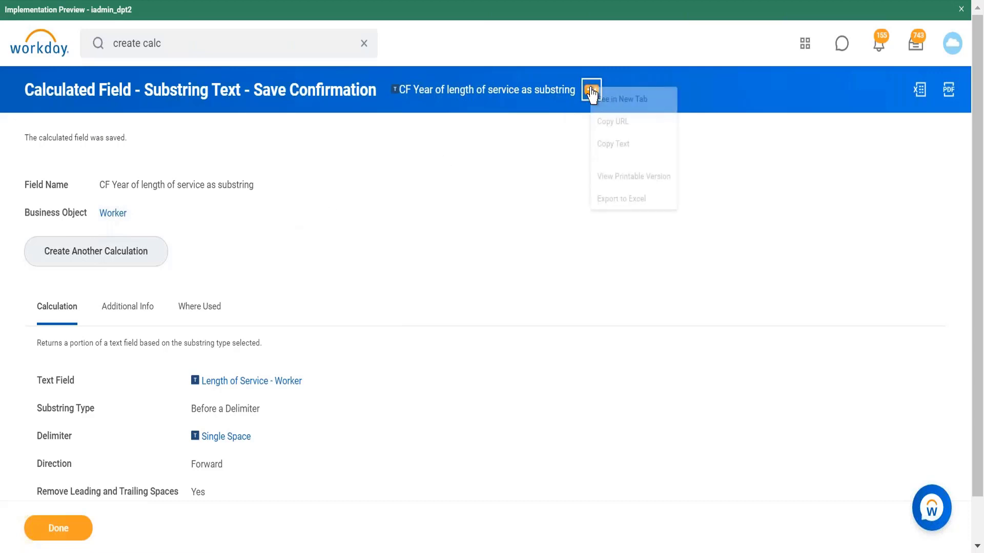
{"action": "left_click", "coordinate": [619, 145]}
{"action": "left_click", "coordinate": [122, 267]}
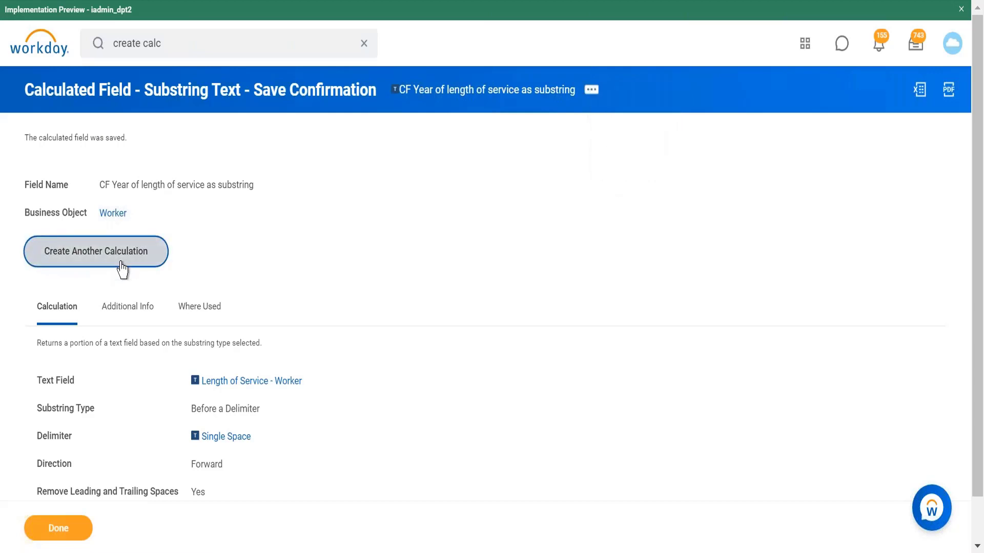
Step: Name the new calculated field "Cf length of service as number" and set its Business Object to Worker
{"action": "left_click", "coordinate": [204, 143]}
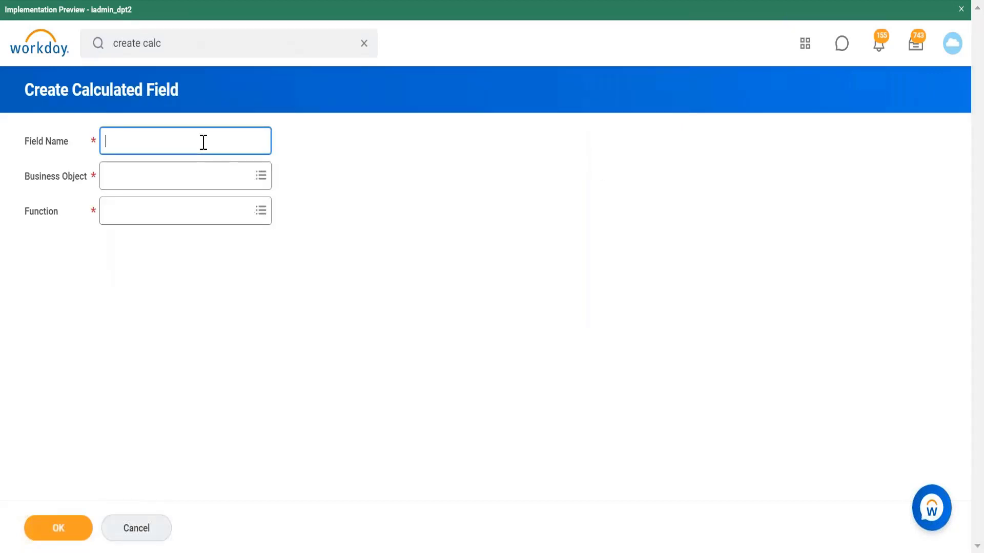
{"action": "type", "text": "Cf length of service as number"}
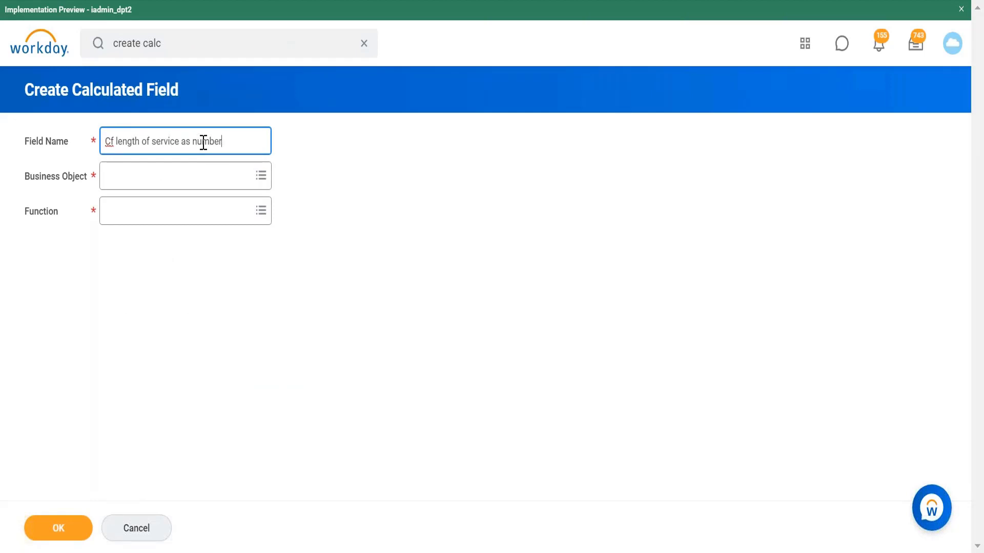
{"action": "left_click", "coordinate": [208, 181]}
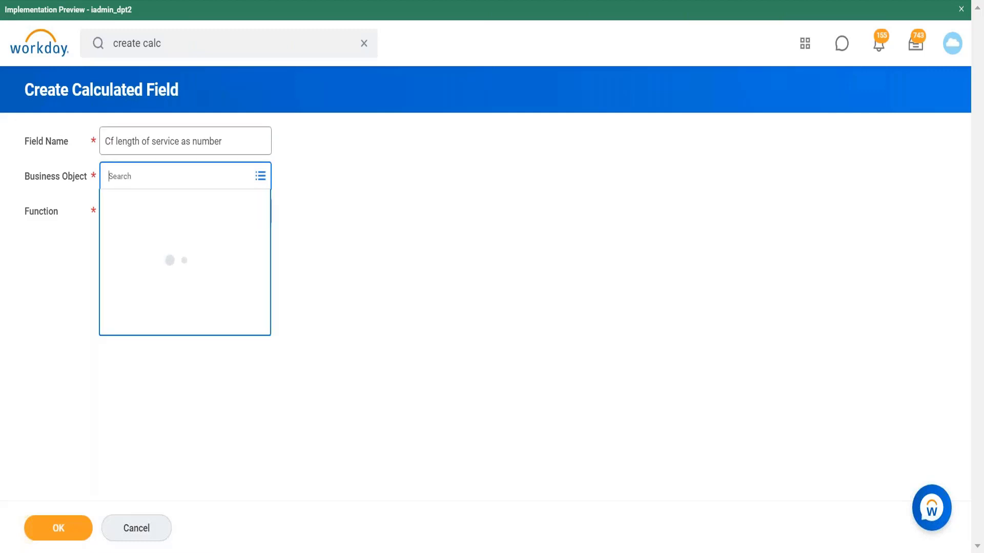
{"action": "type", "text": "worker"}
{"action": "key", "text": "Return"}
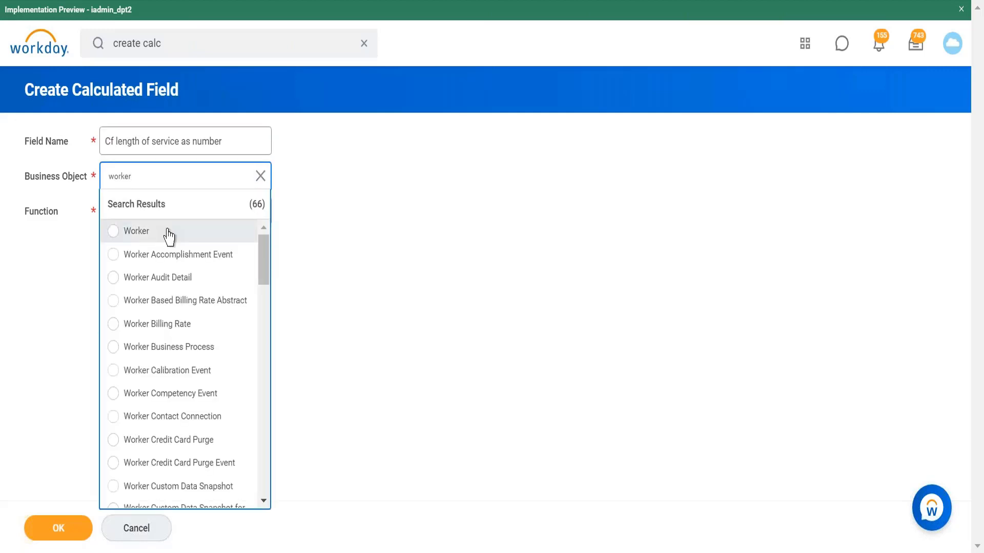
{"action": "left_click", "coordinate": [169, 233]}
Step: Choose Convert Text To Number as the field's Function and continue to its calculation settings
{"action": "left_click", "coordinate": [179, 212]}
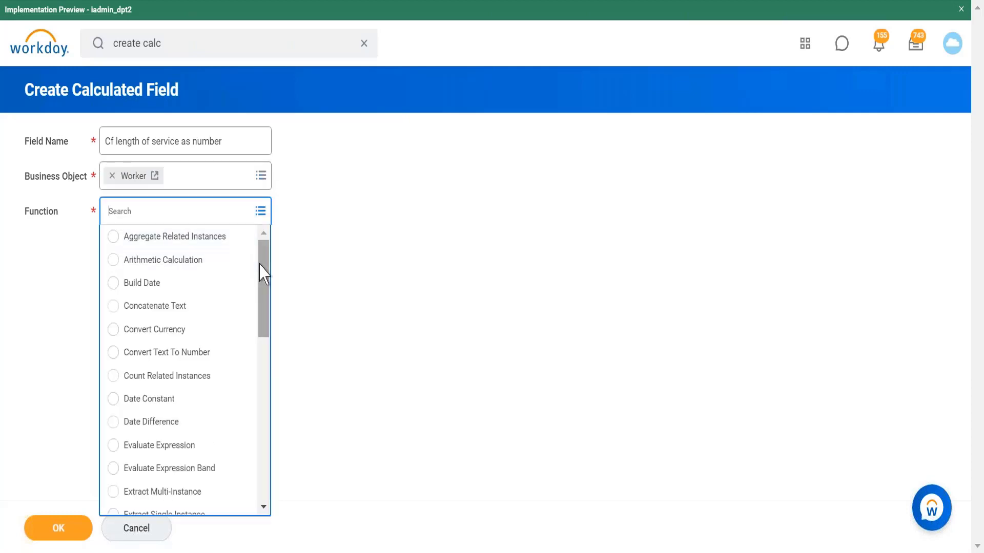
{"action": "left_click_drag", "start_coordinate": [263, 274], "coordinate": [262, 348]}
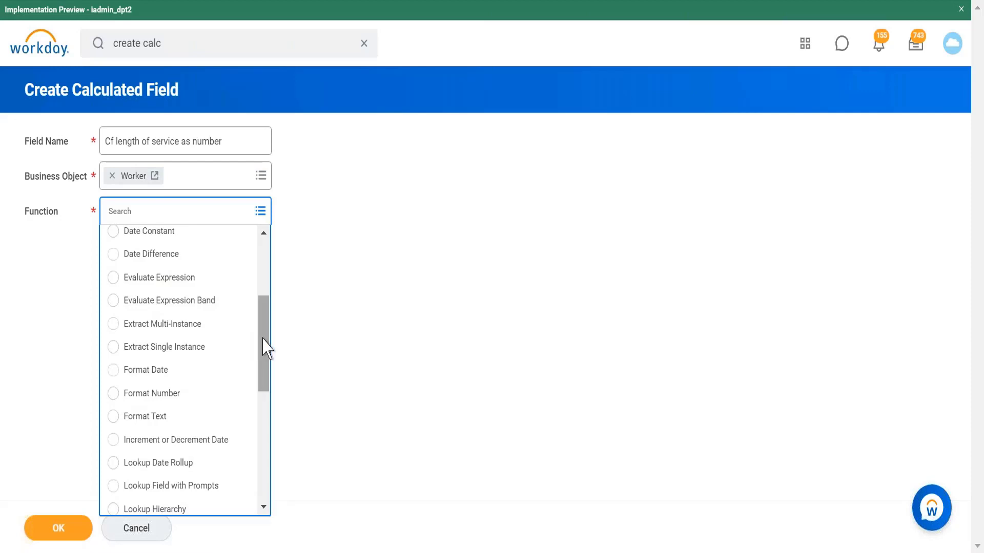
{"action": "left_click_drag", "start_coordinate": [263, 345], "coordinate": [263, 292]}
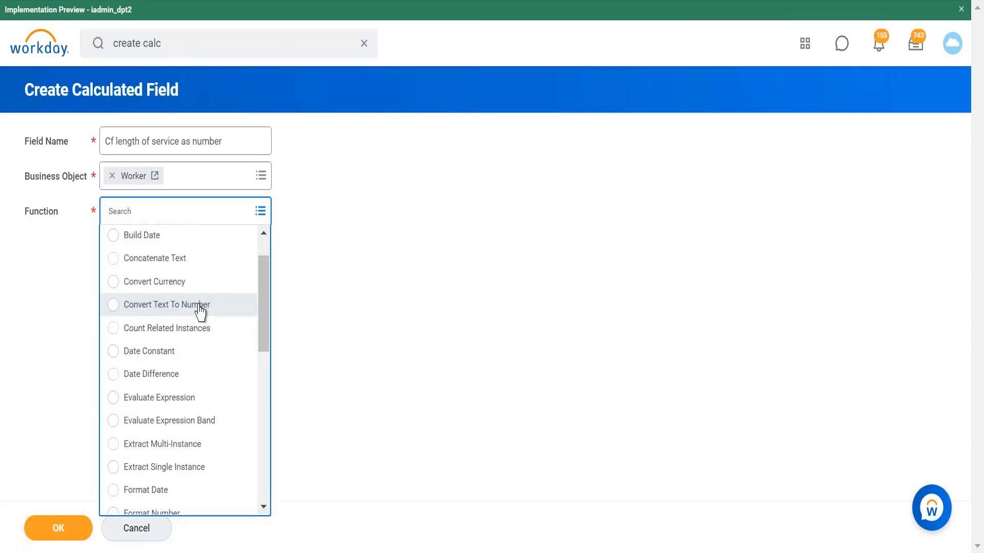
{"action": "left_click", "coordinate": [197, 311]}
{"action": "left_click", "coordinate": [59, 538]}
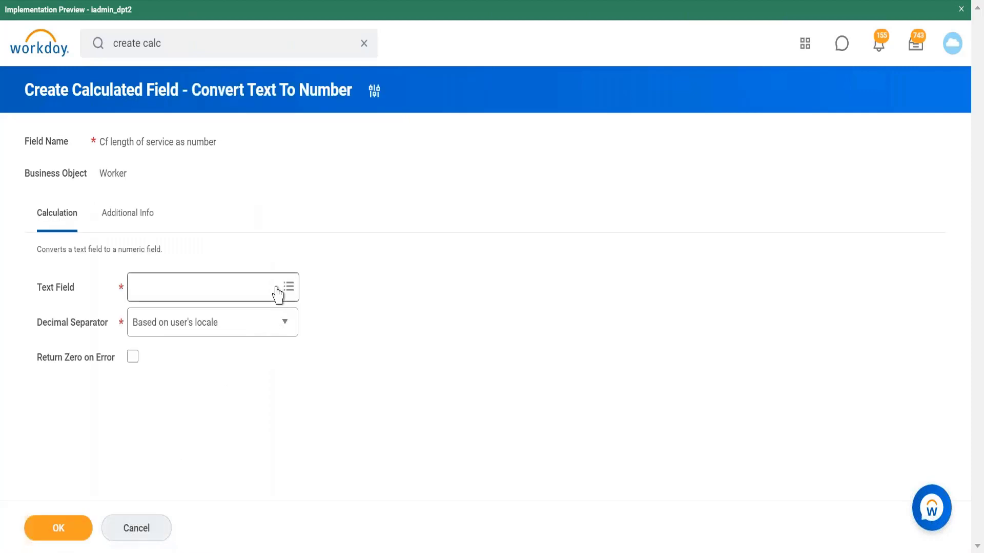
Step: Set the Text Field to CF Year of length of service as substring, using the copied name
{"action": "left_click", "coordinate": [277, 295]}
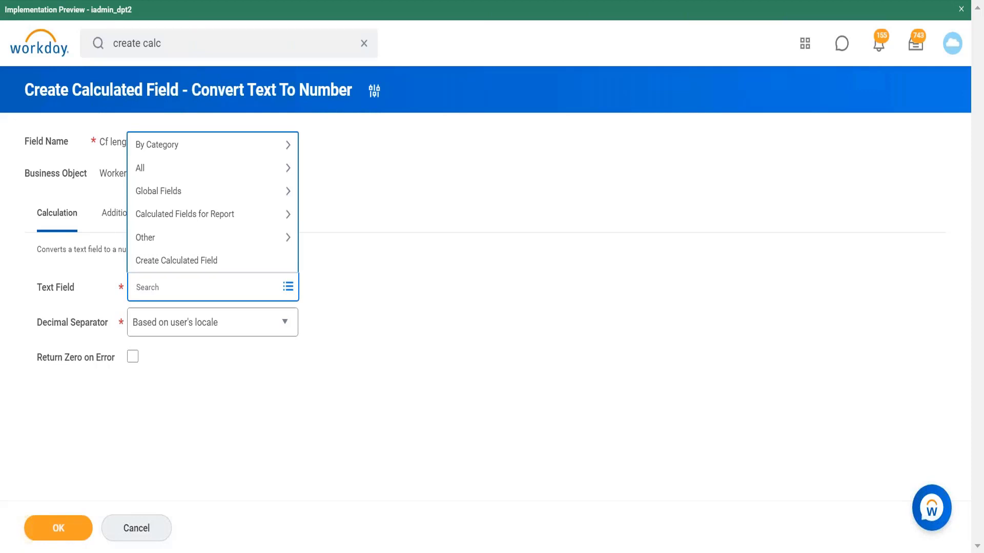
{"action": "key", "text": "ctrl+v"}
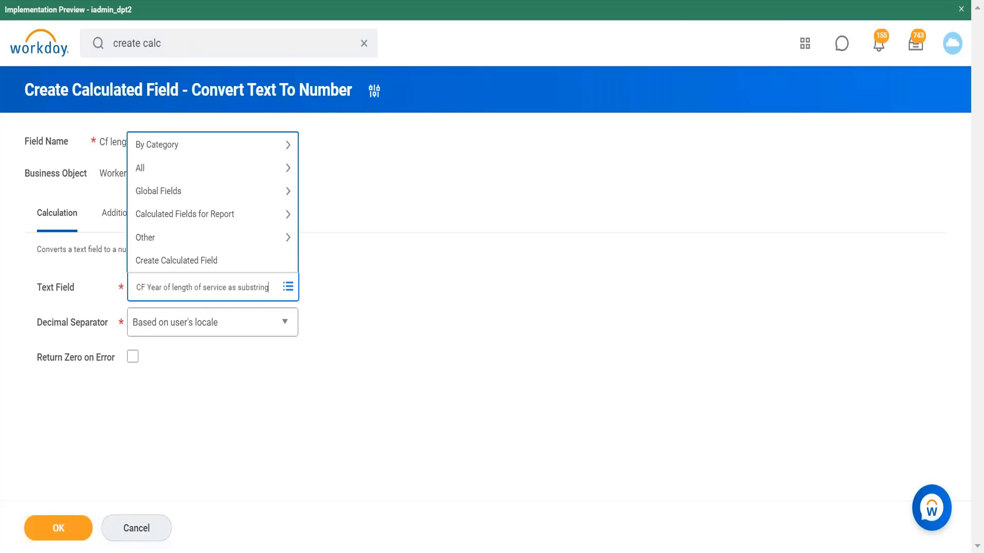
{"action": "key", "text": "Return"}
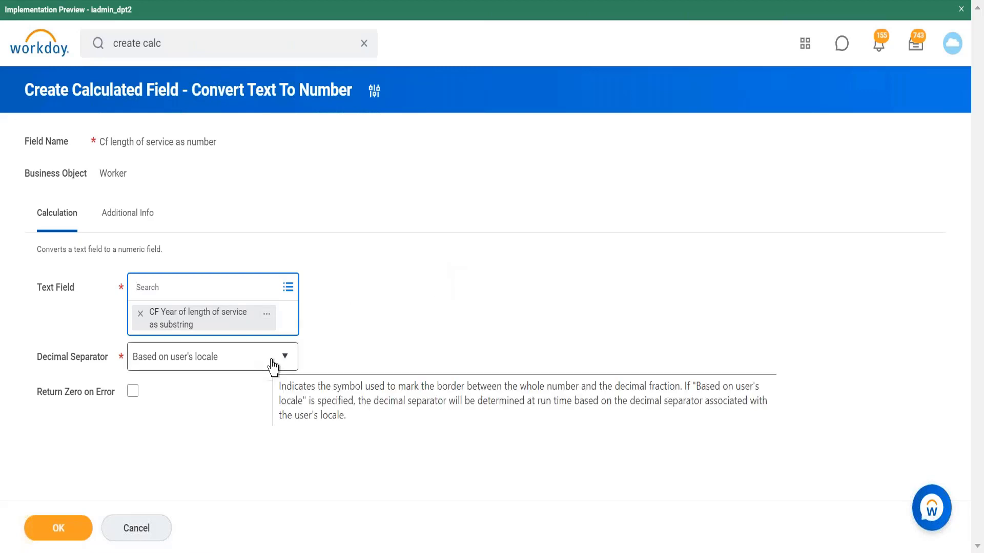
Step: Enable Return Zero on Error and save the Convert Text To Number calculated field
{"action": "left_click", "coordinate": [286, 358]}
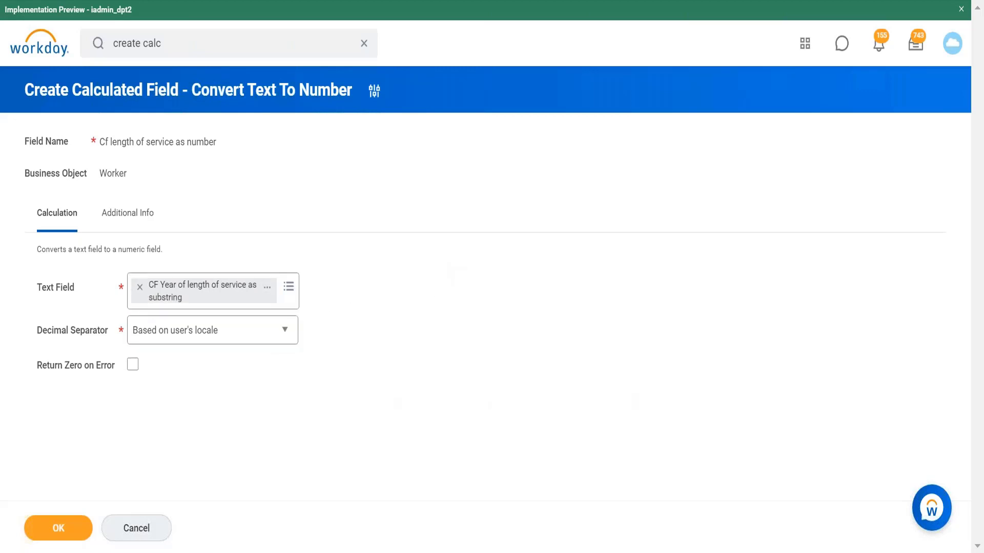
{"action": "left_click", "coordinate": [132, 366]}
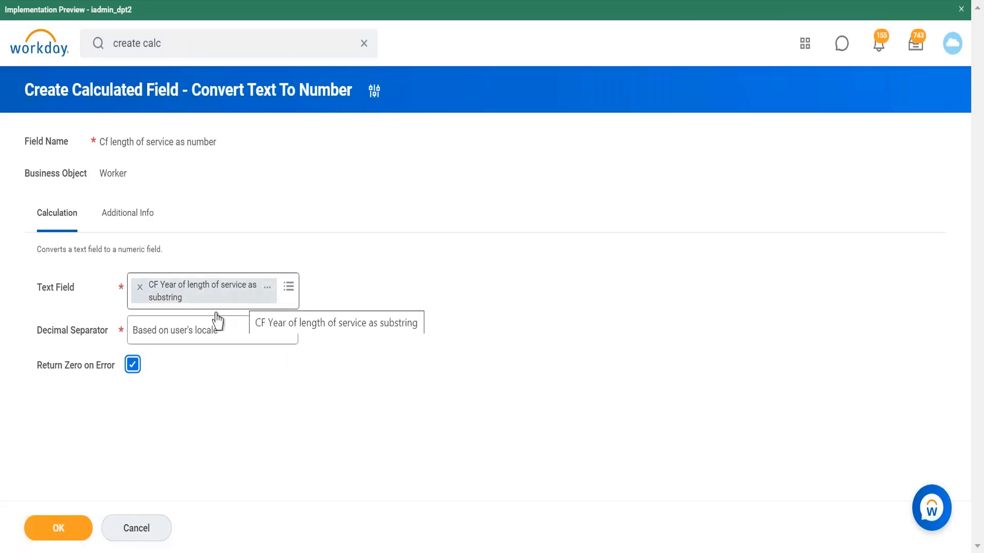
{"action": "left_click", "coordinate": [66, 530]}
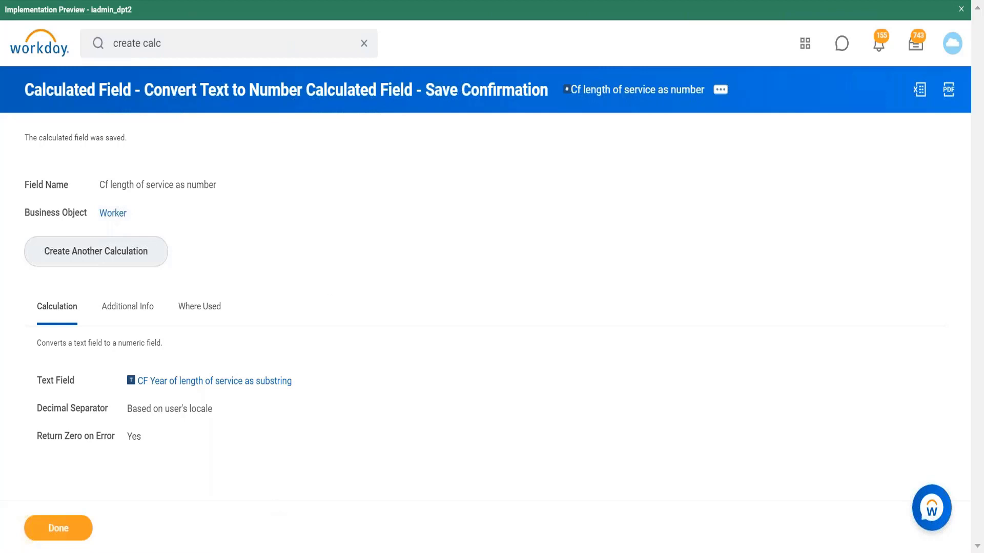
Step: Switch to the text editor and add two sample street addresses on separate lines below the length-of-service example
{"action": "left_click", "coordinate": [271, 552]}
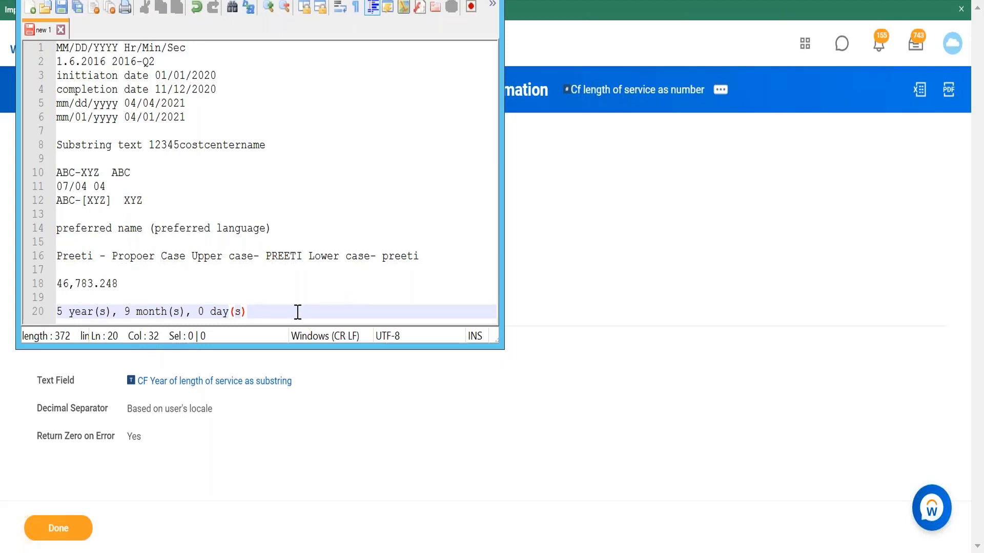
{"action": "key", "text": "Return"}
{"action": "key", "text": "Return"}
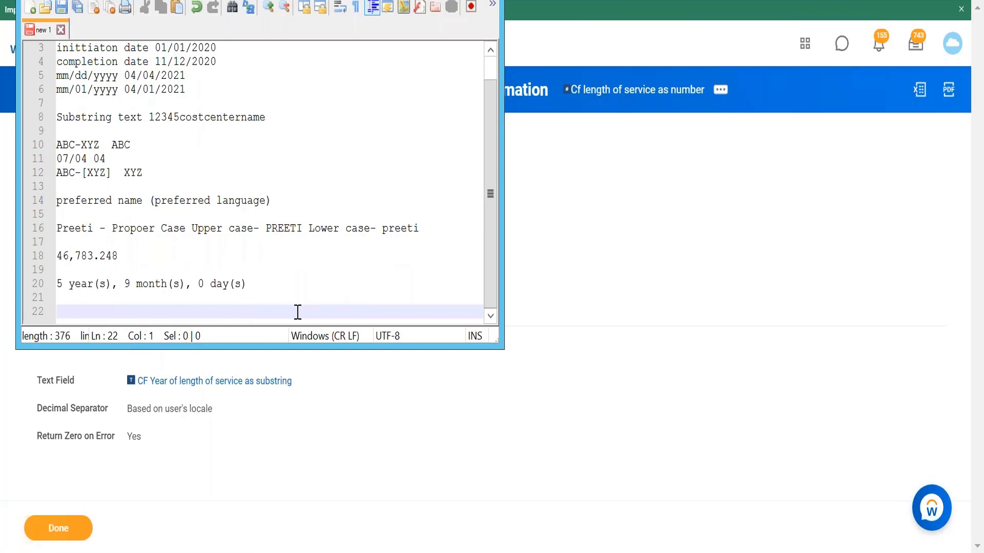
{"action": "type", "text": "10 Pine st"}
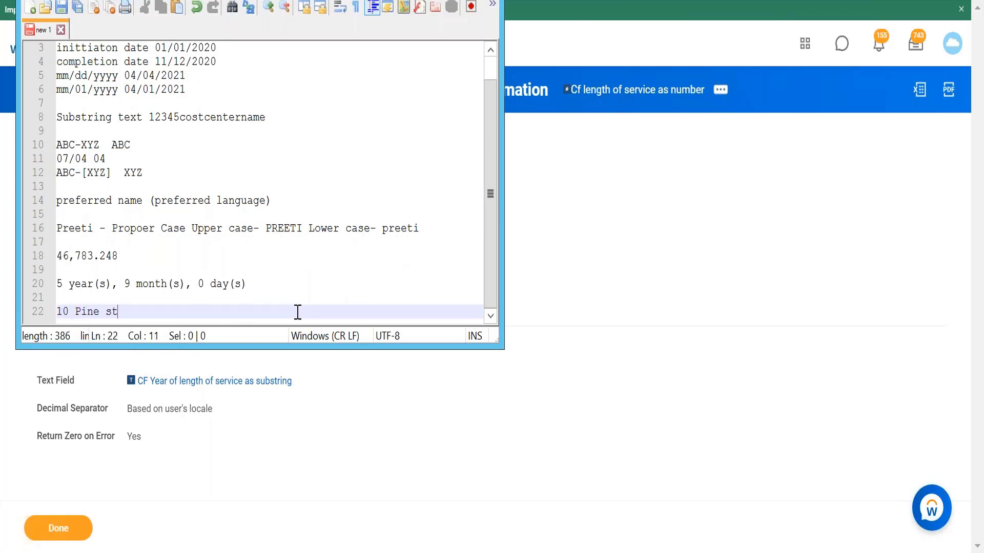
{"action": "type", "text": "reet"}
{"action": "key", "text": "Return"}
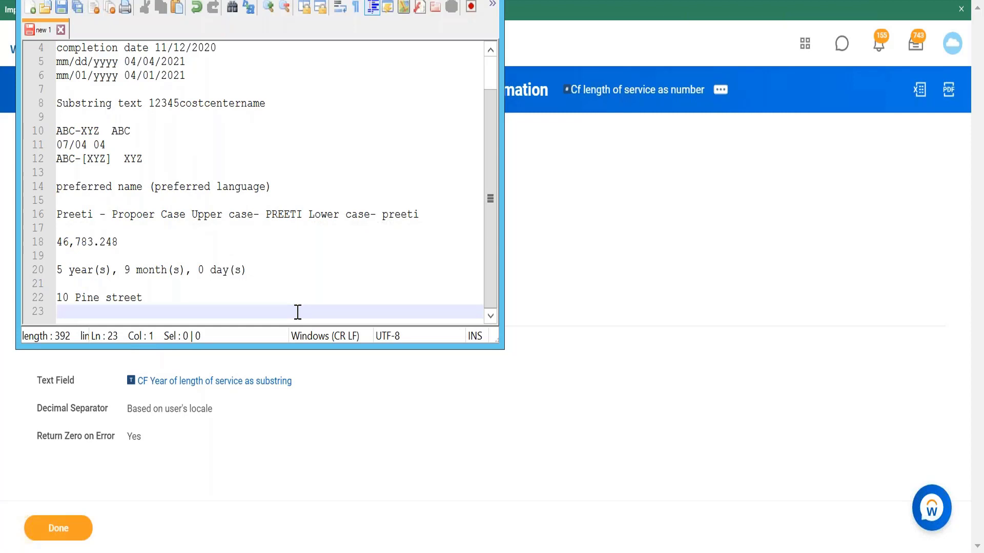
{"action": "type", "text": "1234 fifth avenue"}
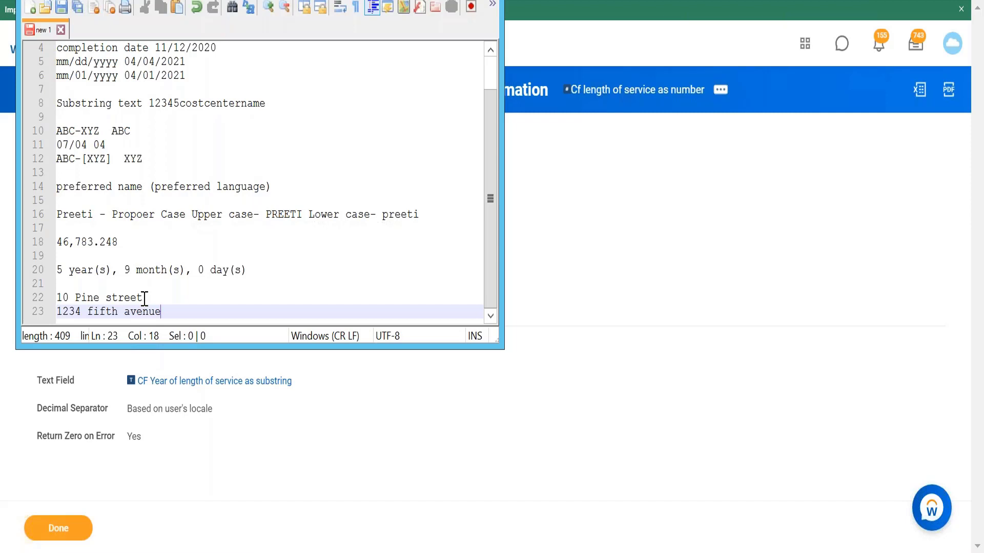
Step: Remove the line break between the two sample street addresses and return to Workday
{"action": "left_click", "coordinate": [60, 313]}
{"action": "key", "text": "BackSpace"}
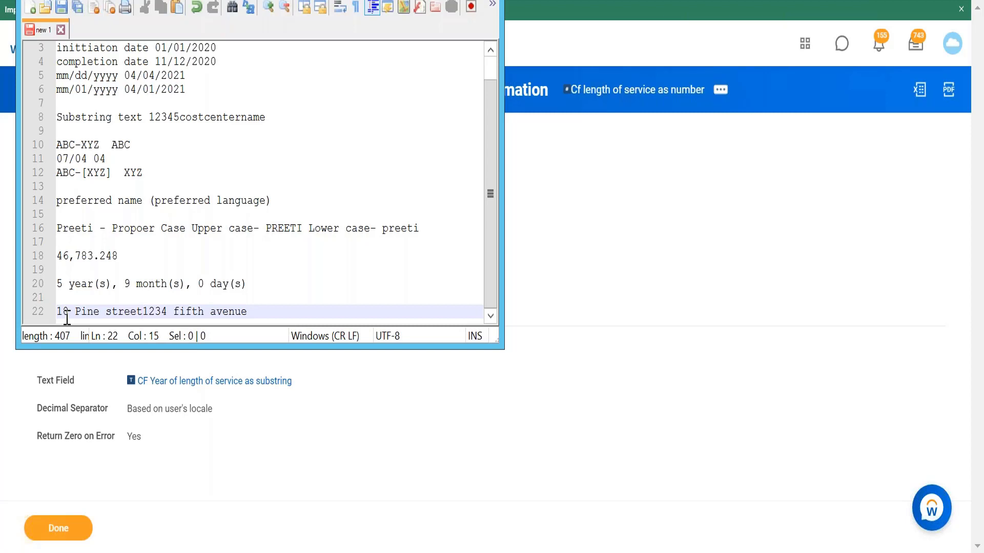
{"action": "left_click", "coordinate": [440, 1]}
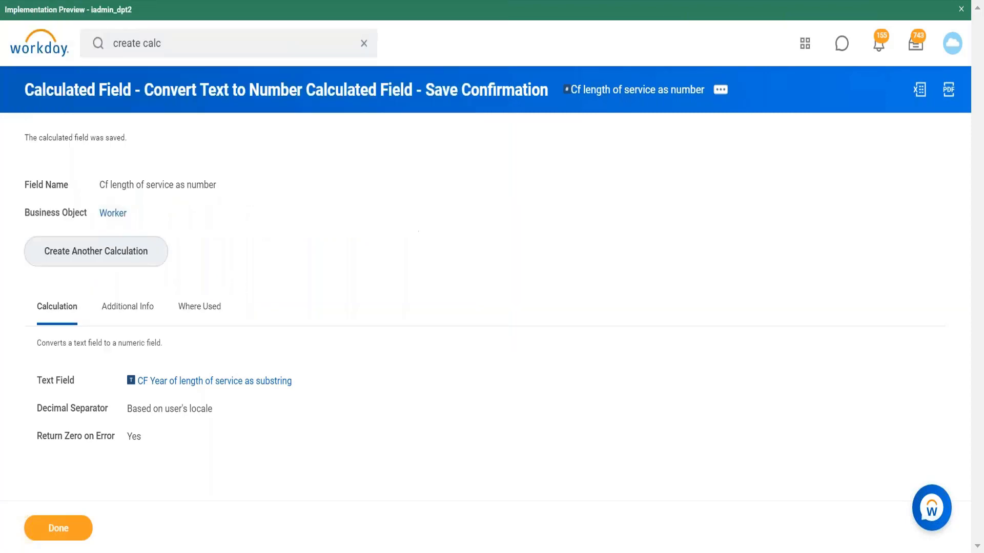